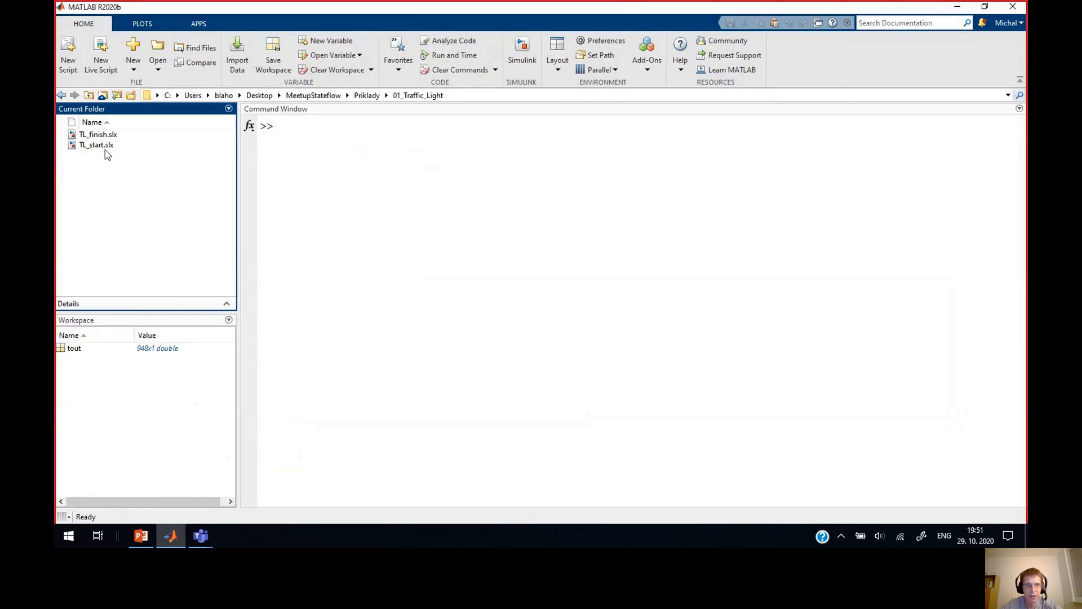
Step: Open the TL_start.slx model and bring up the Stateflow blocks in the block library
left_click(105, 148)
double_click(104, 146)
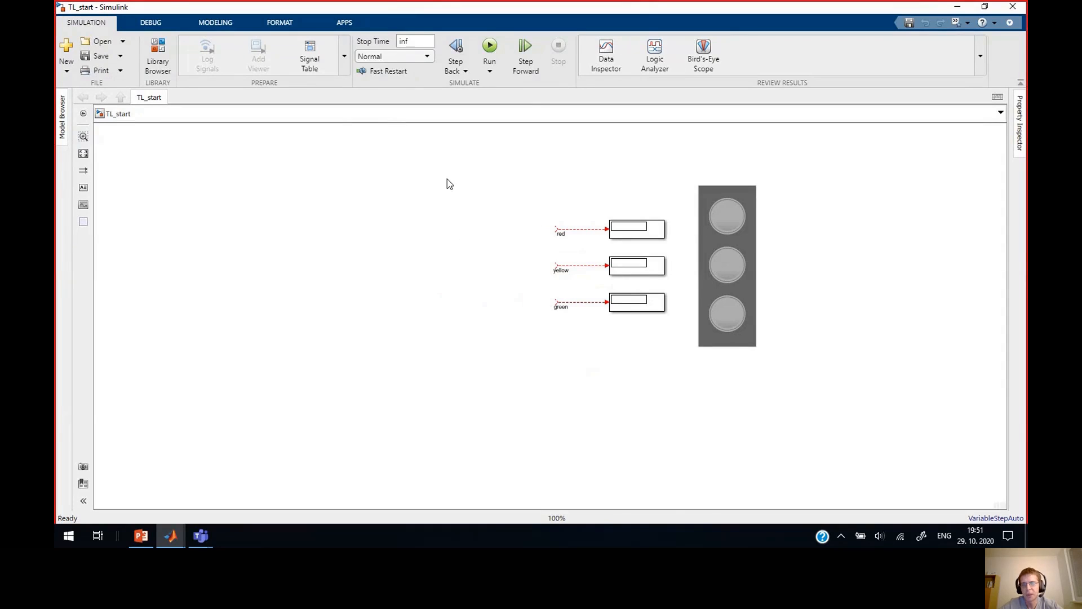
left_click(159, 50)
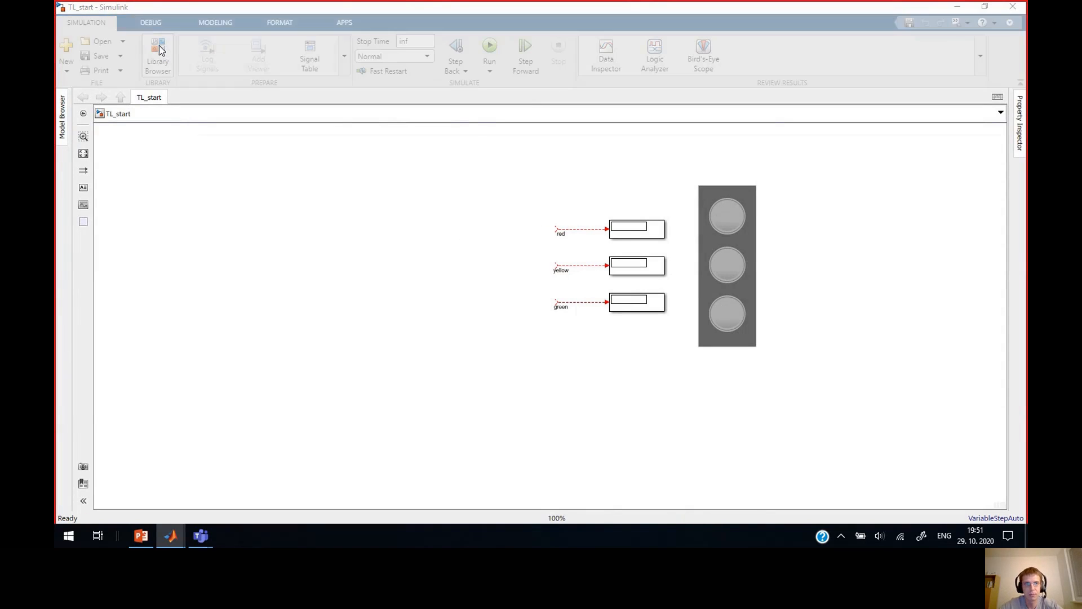
scroll(169, 321, "down", 5)
scroll(169, 322, "down", 8)
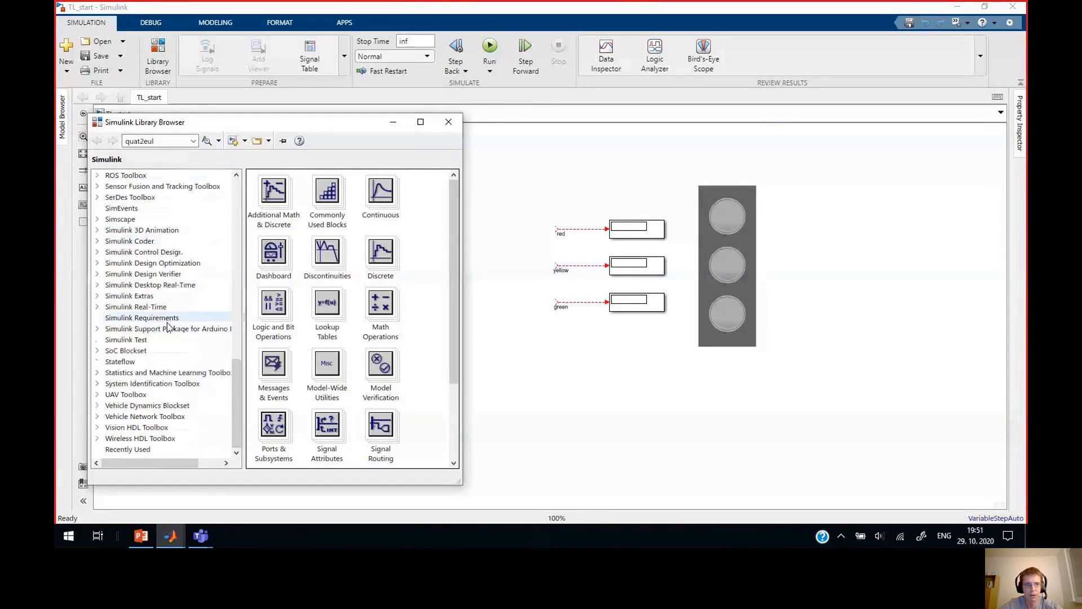
left_click(142, 363)
Step: Place an enlarged Stateflow Chart block beside the red, yellow and green signal displays, and open the chart for editing
left_click(302, 204)
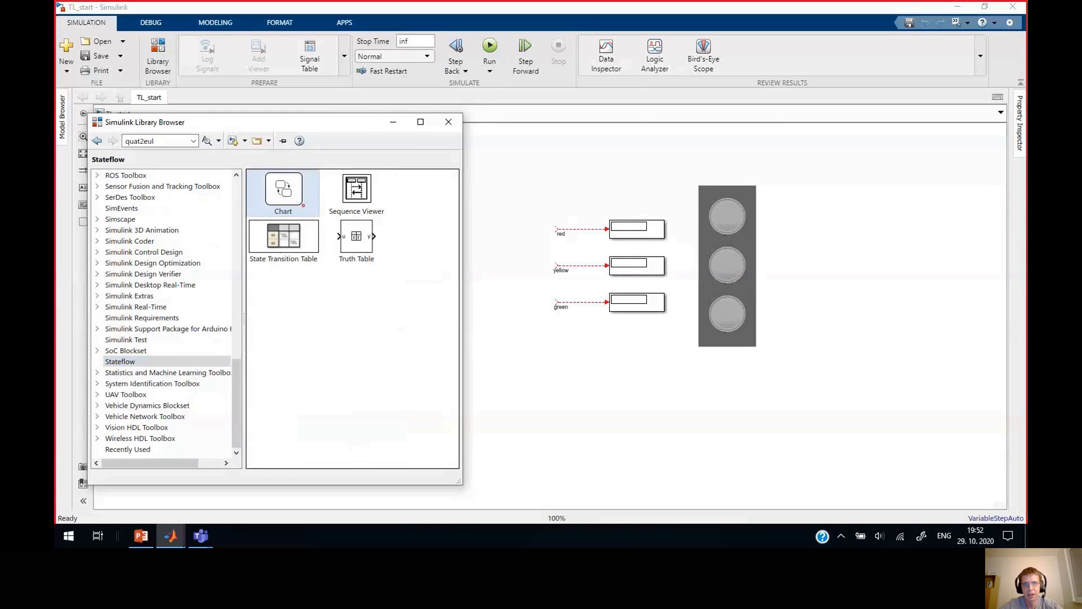
left_click_drag(496, 270, 525, 334)
left_click_drag(485, 302, 462, 309)
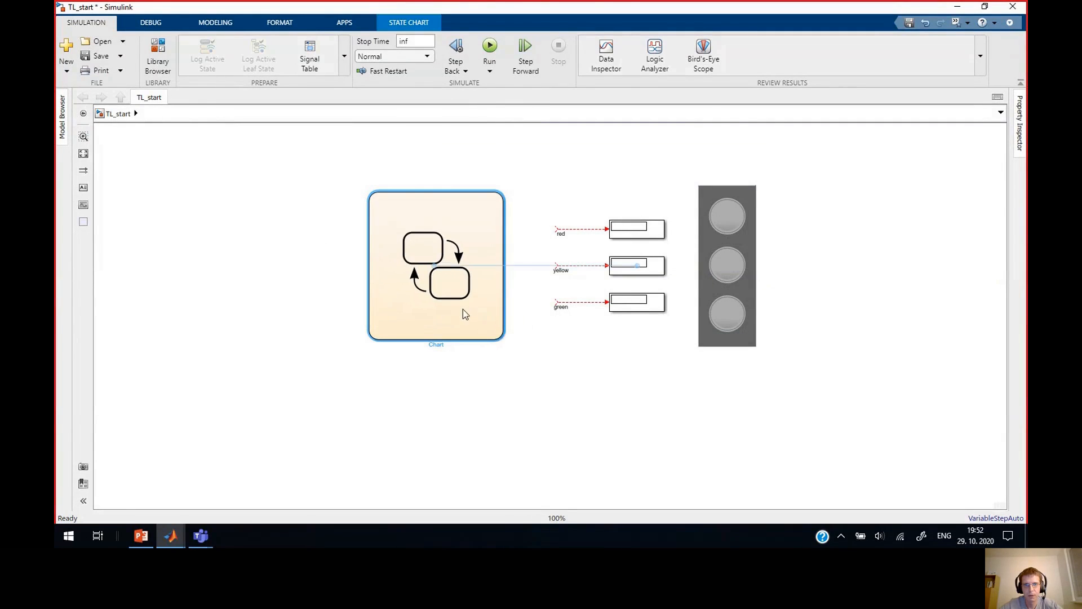
double_click(447, 280)
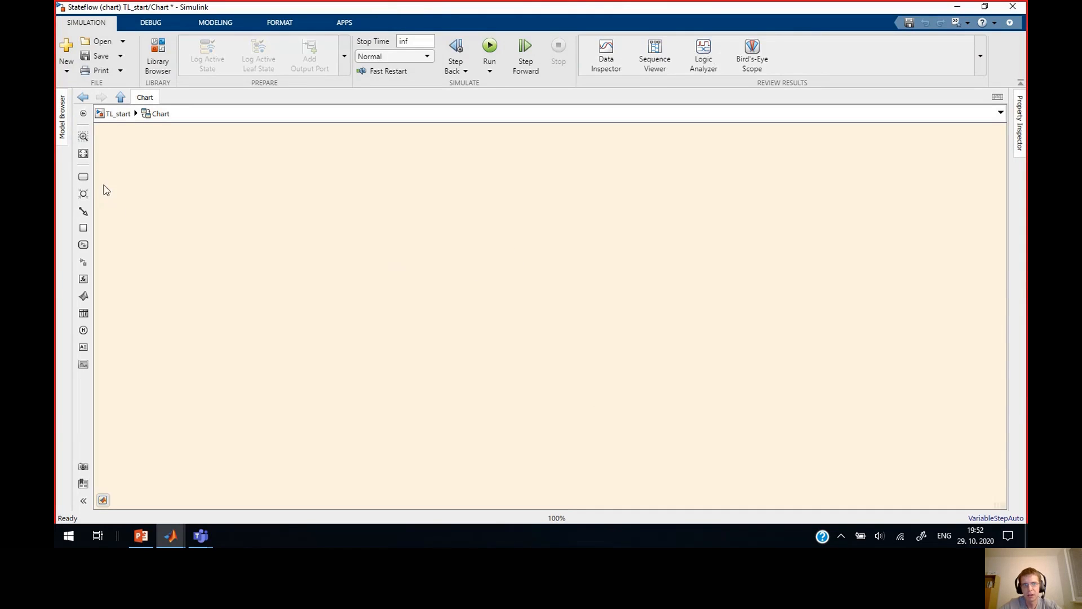
Step: Add a state named Standby with a default transition to the chart and enlarge it to hold substates
left_click(83, 177)
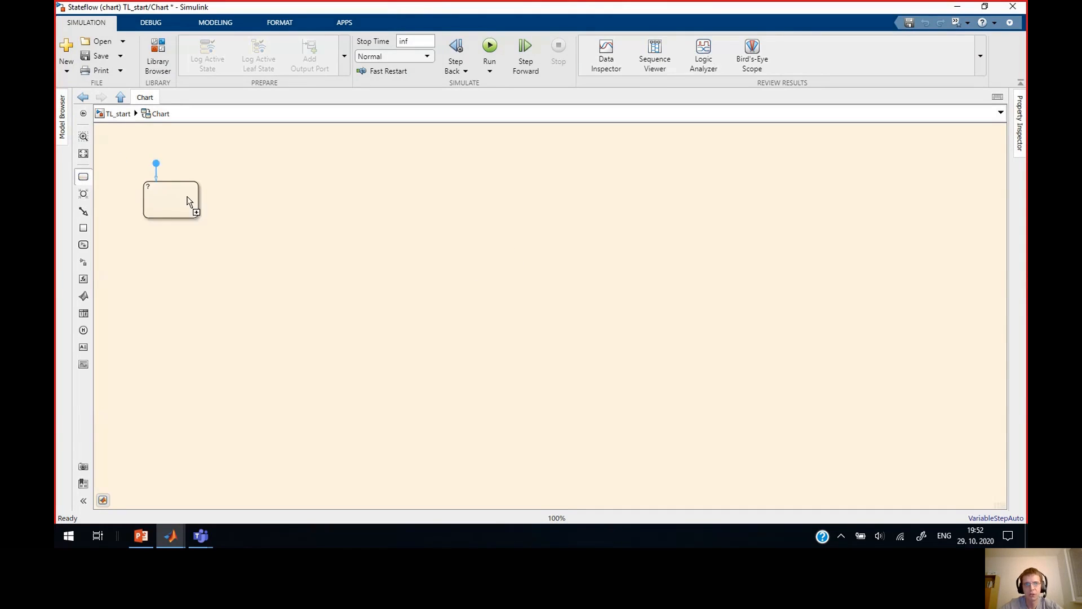
left_click(170, 195)
left_click(197, 196)
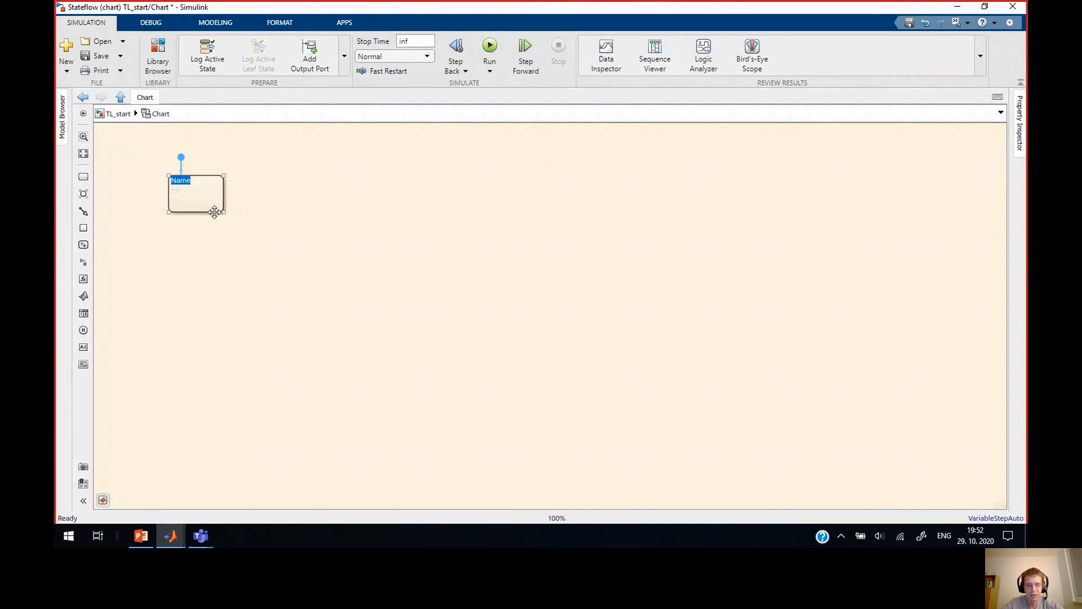
type("Standby")
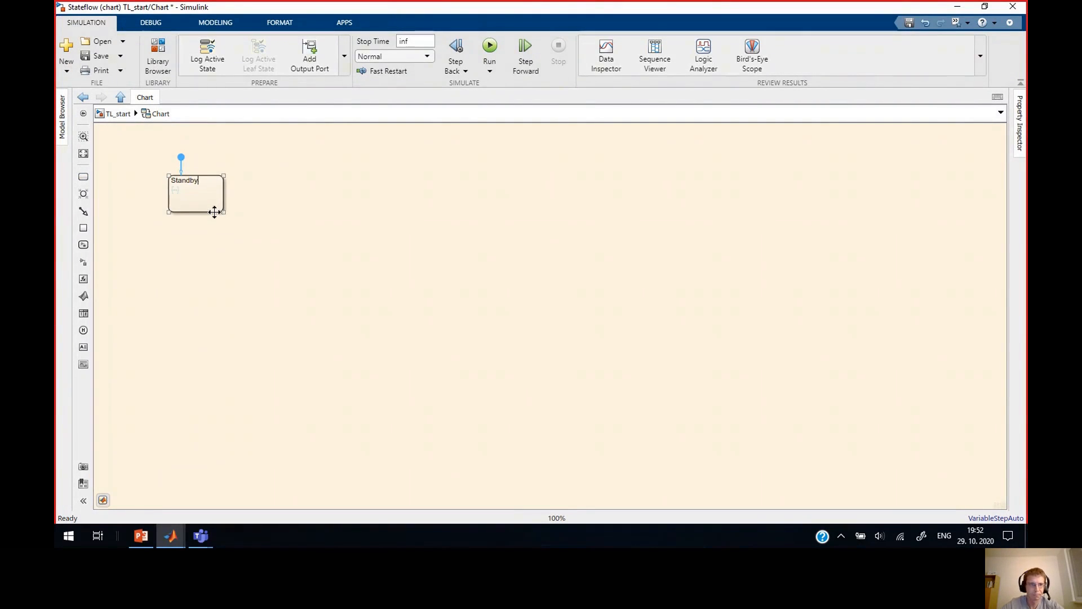
left_click(251, 141)
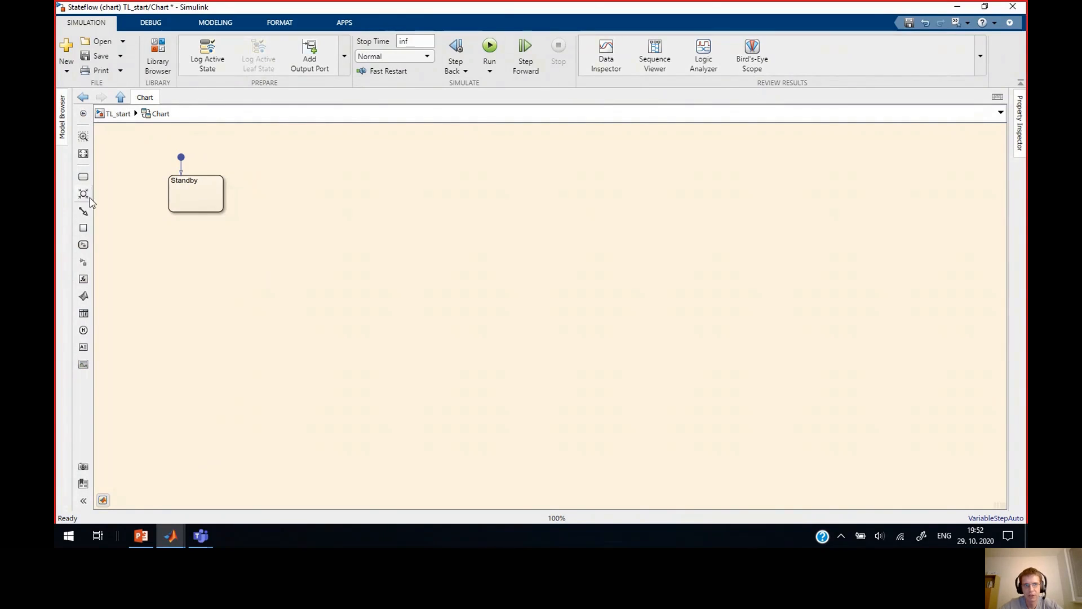
left_click(213, 202)
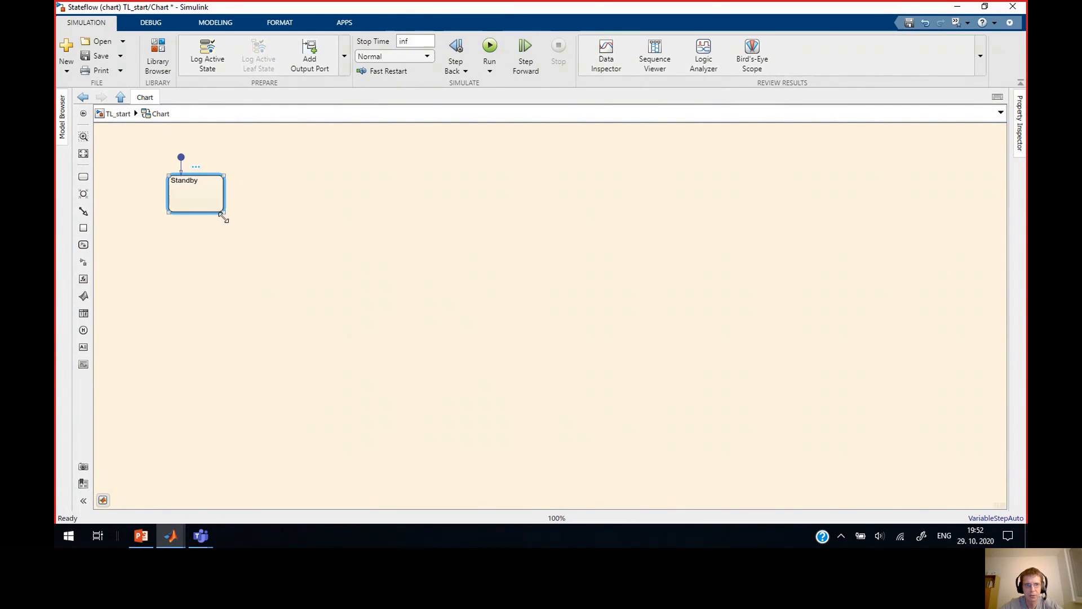
left_click_drag(232, 224, 461, 325)
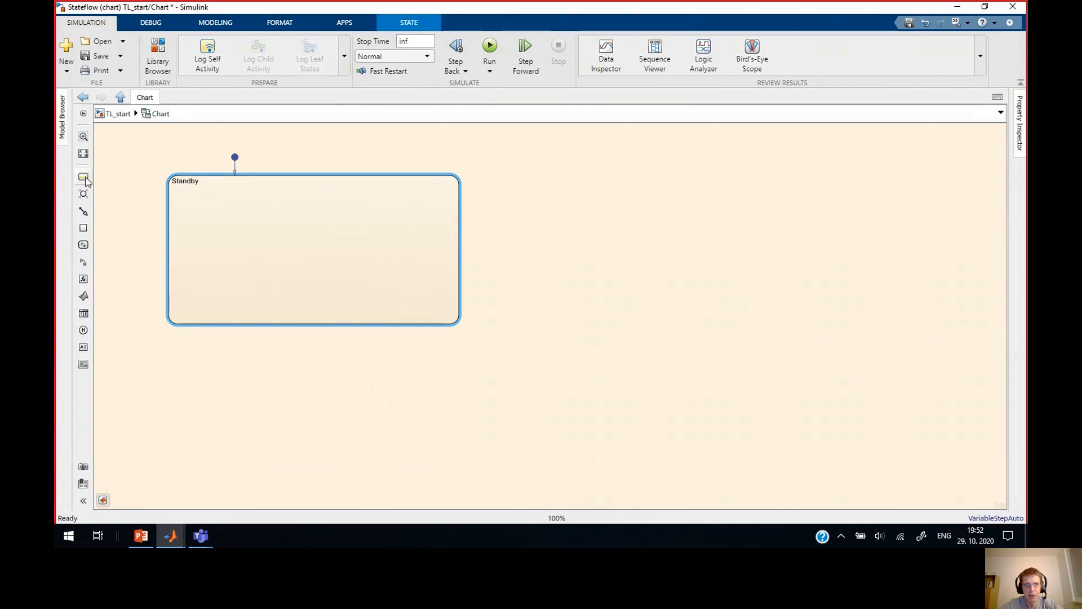
Step: Add a substate named Off with a default transition inside the Standby state
left_click_drag(85, 180, 226, 253)
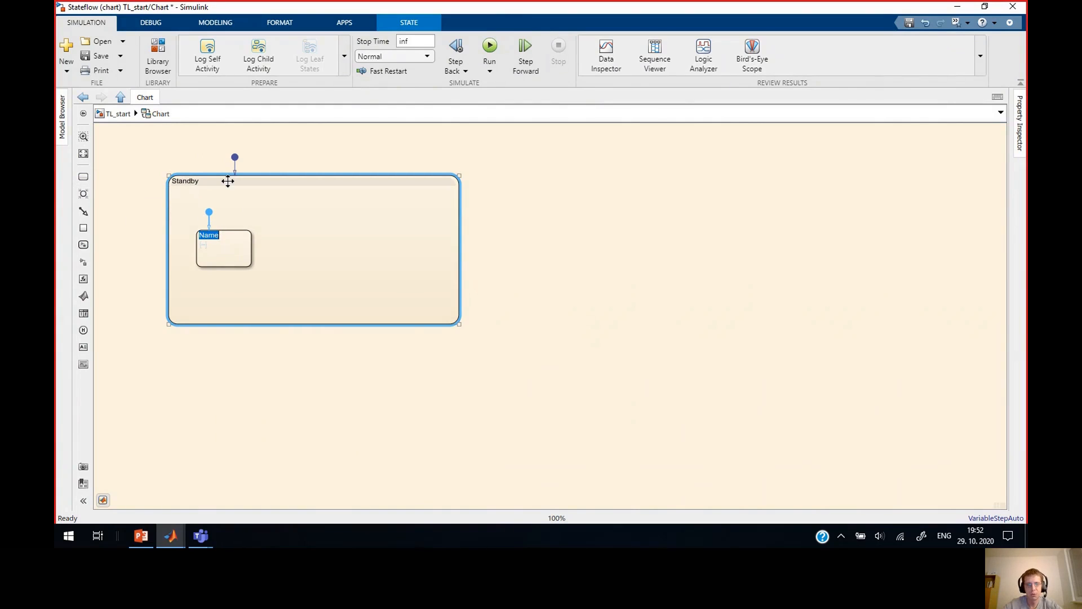
type("Off")
left_click(123, 230)
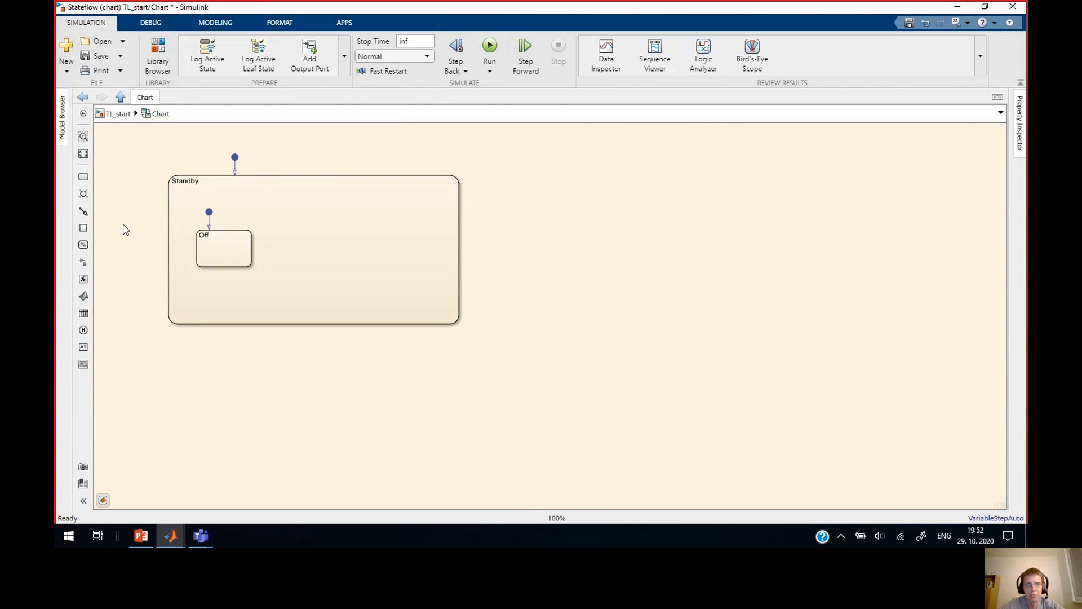
Step: Add a second substate named On to the right of Off inside Standby and draw a transition from Off to On
left_click(83, 178)
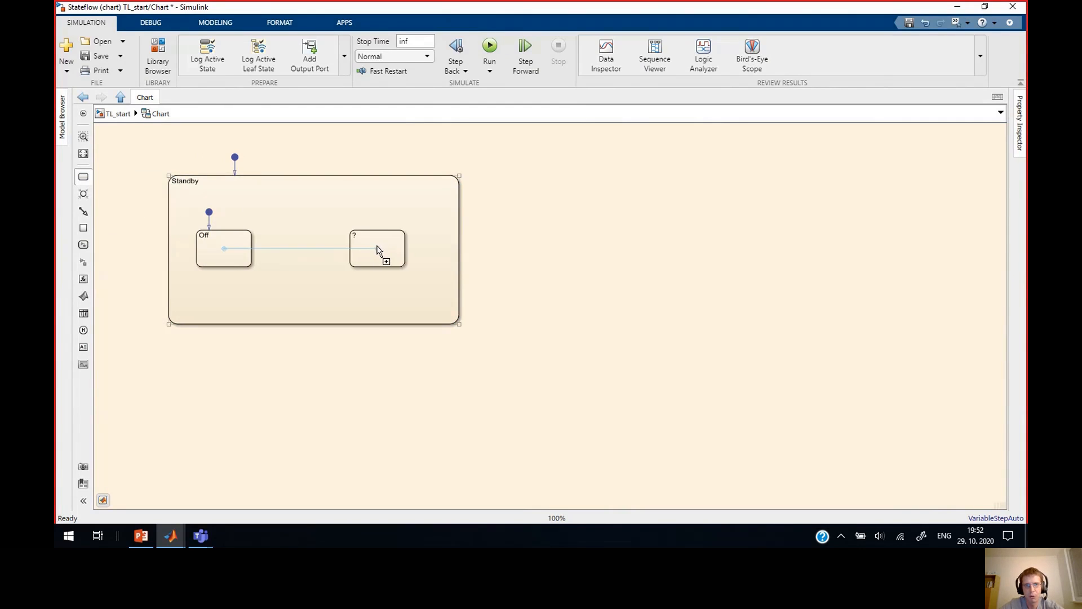
left_click(387, 250)
key("Escape")
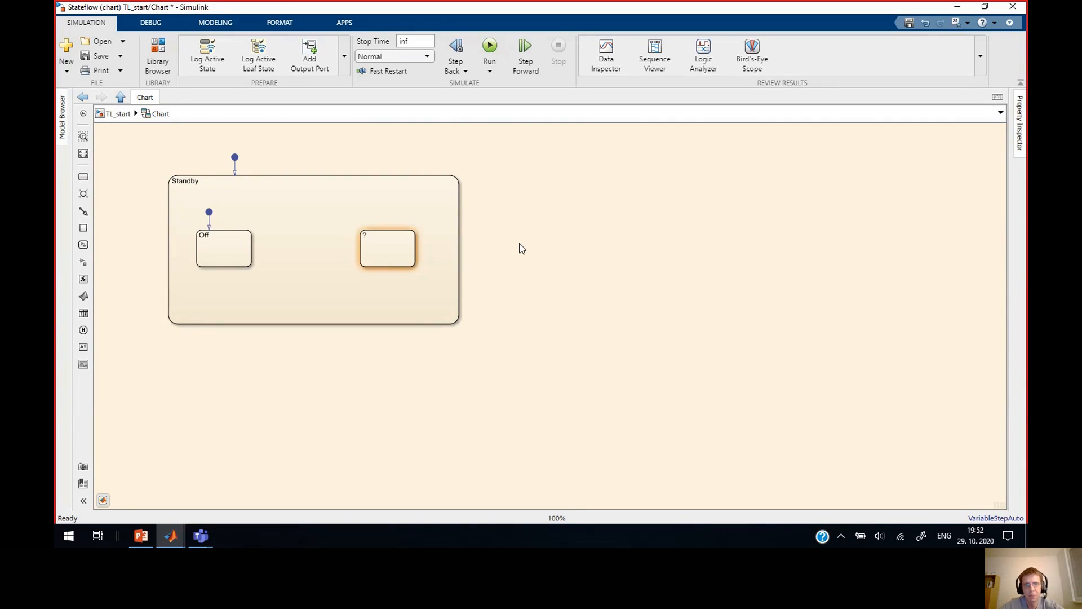
left_click(373, 238)
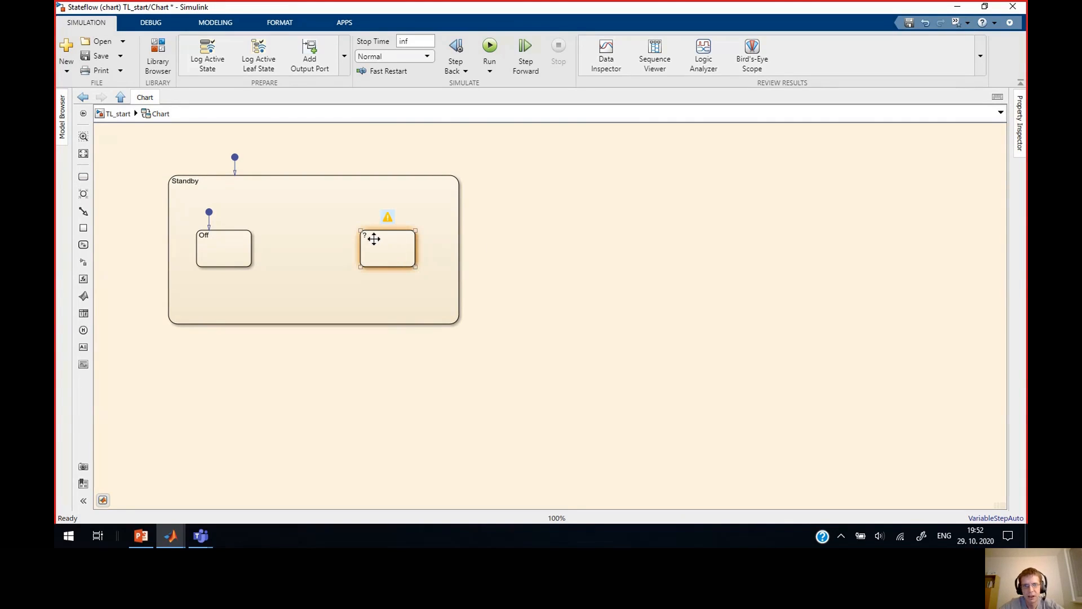
mouse_move(391, 224)
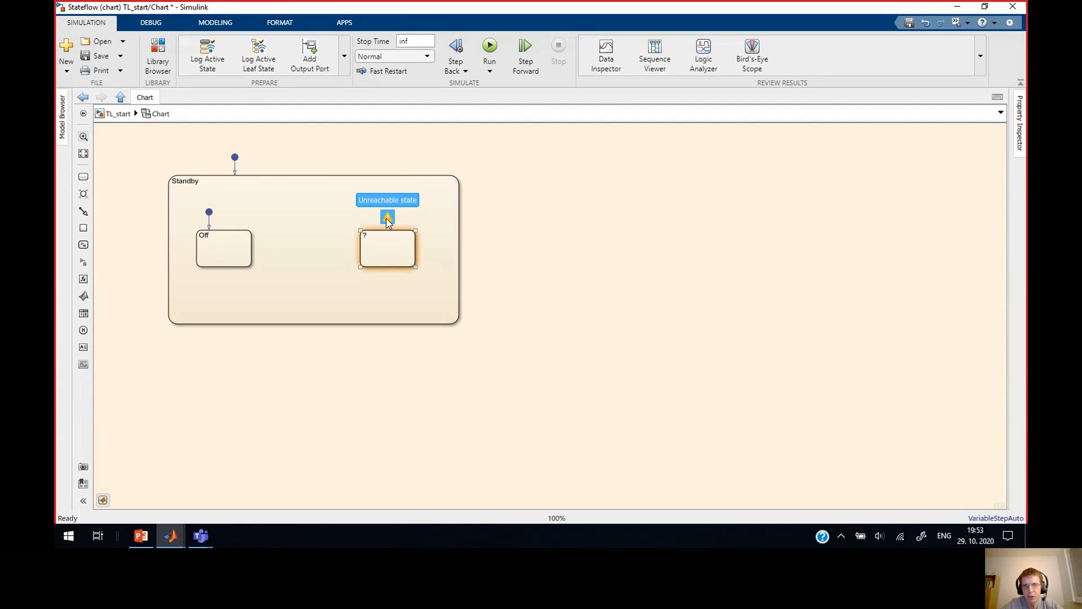
left_click(366, 236)
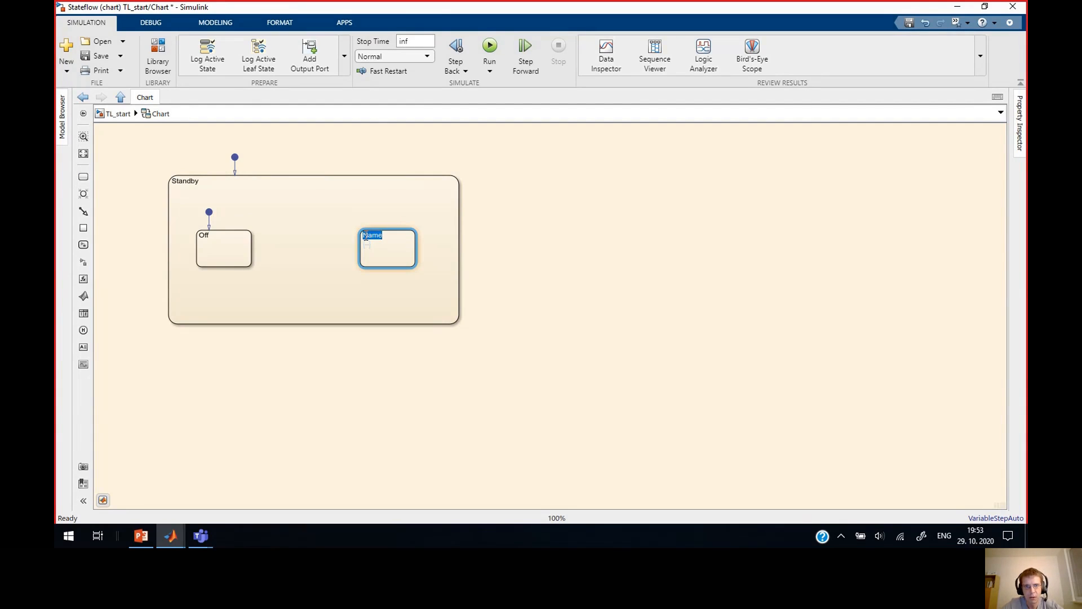
type("On")
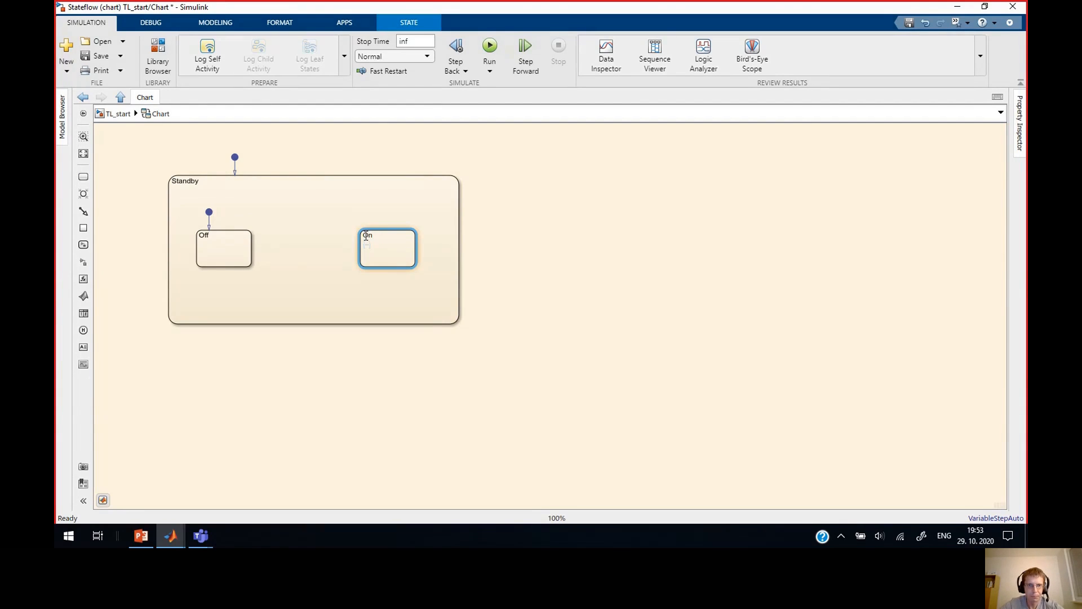
left_click(338, 251)
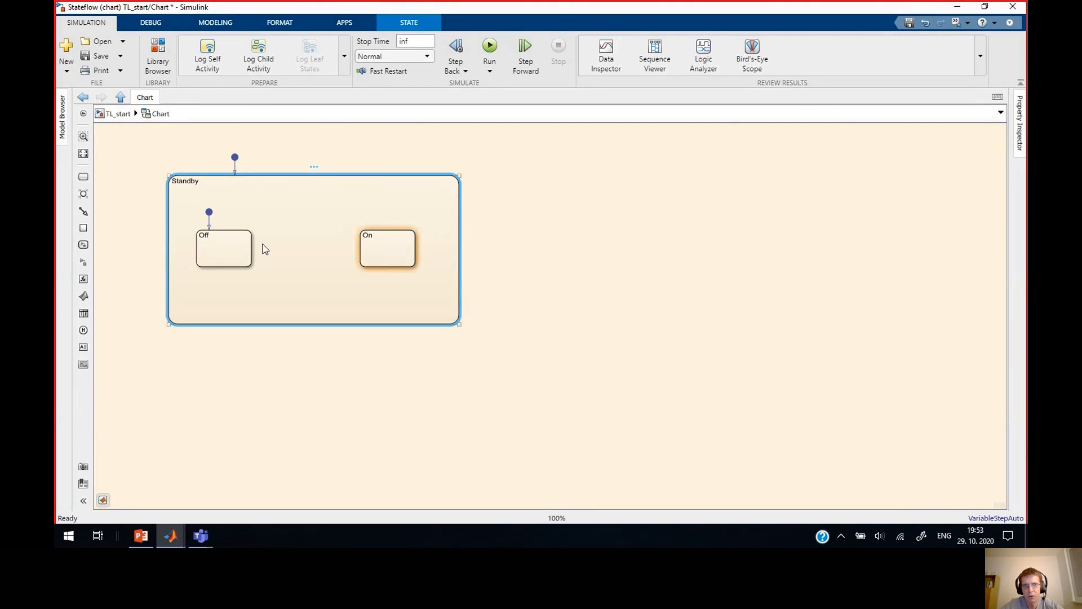
mouse_move(254, 247)
left_mouse_down()
mouse_move(331, 259)
mouse_move(360, 248)
left_mouse_up()
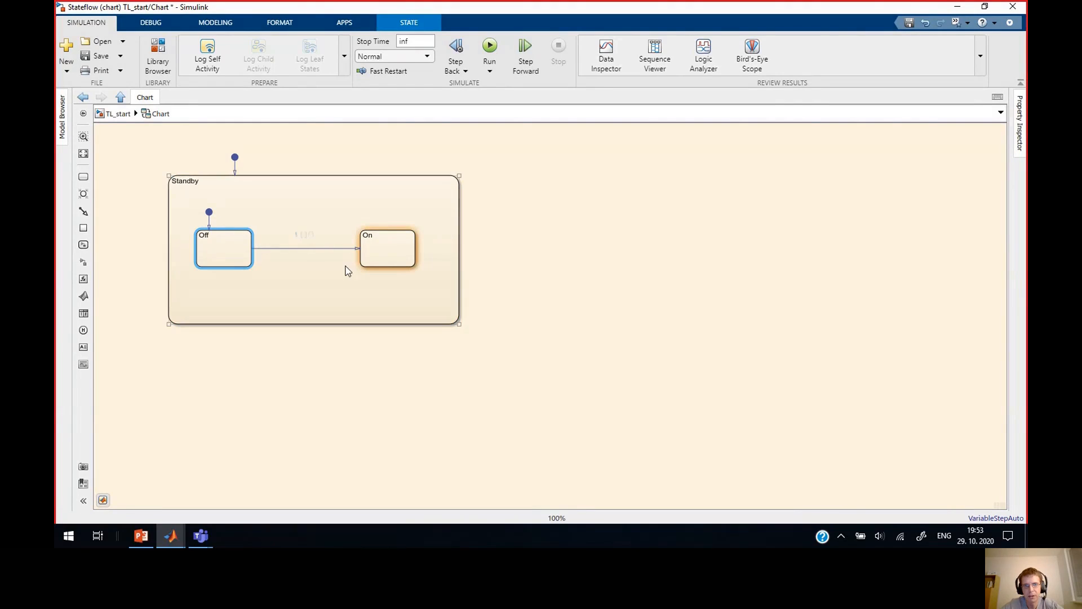
left_click(322, 290)
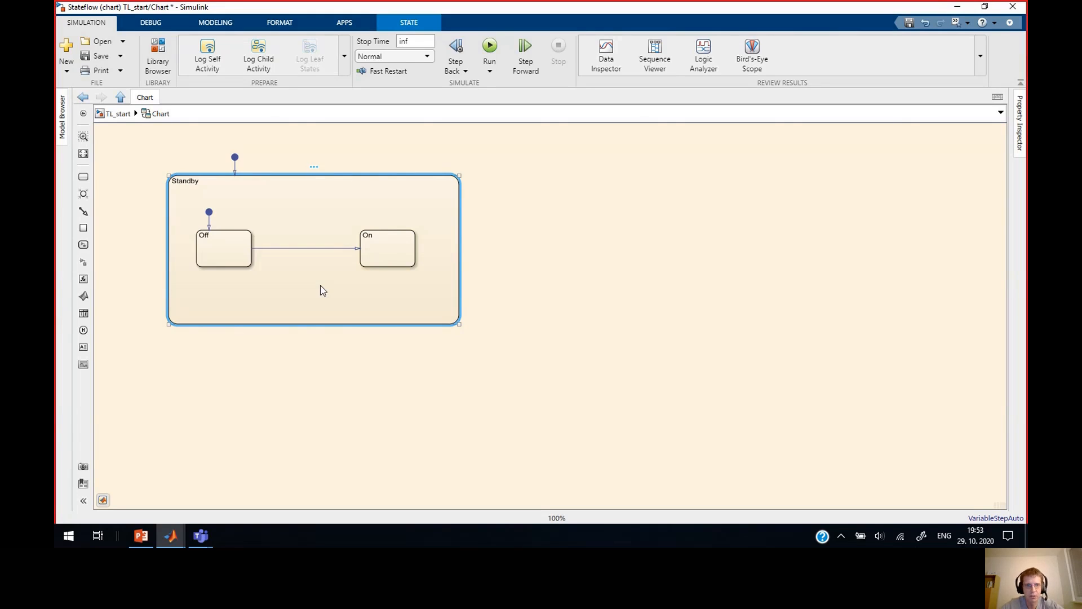
Step: Delete the On state together with the transition leading to it
left_click(471, 239)
left_click_drag(283, 212, 434, 272)
key("Delete")
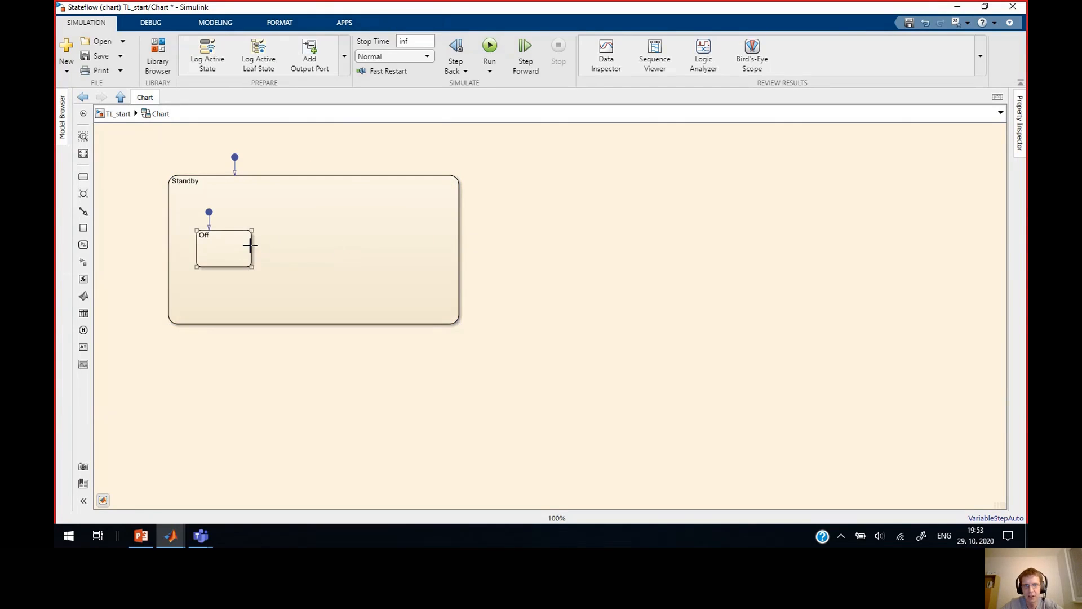
Step: Try generating a connected On state by extending a transition out of Off, and delete both the state and transition again
left_click_drag(254, 247, 322, 248)
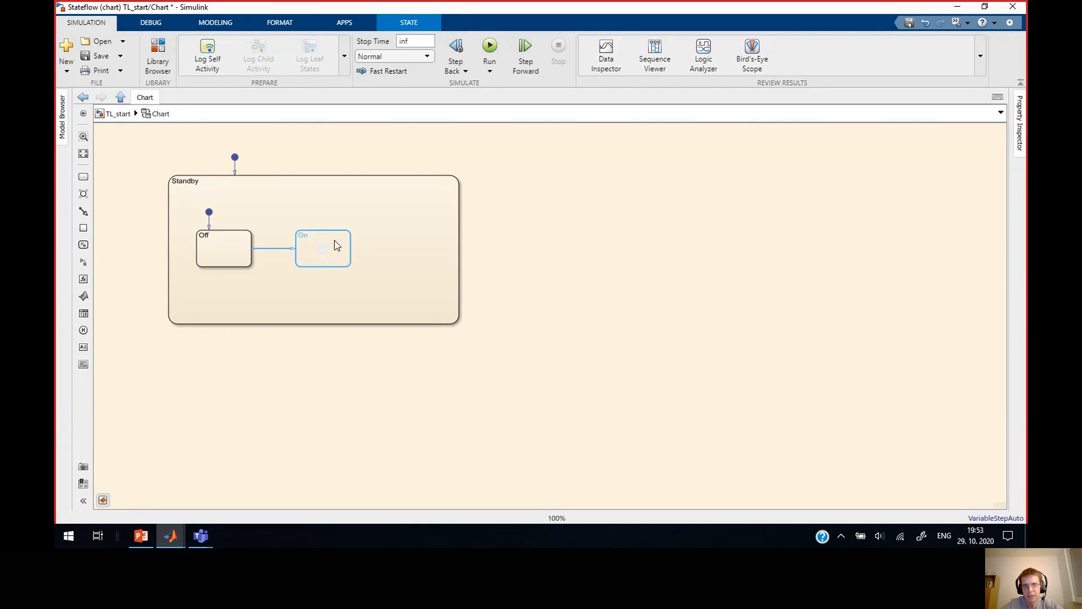
left_click(327, 249)
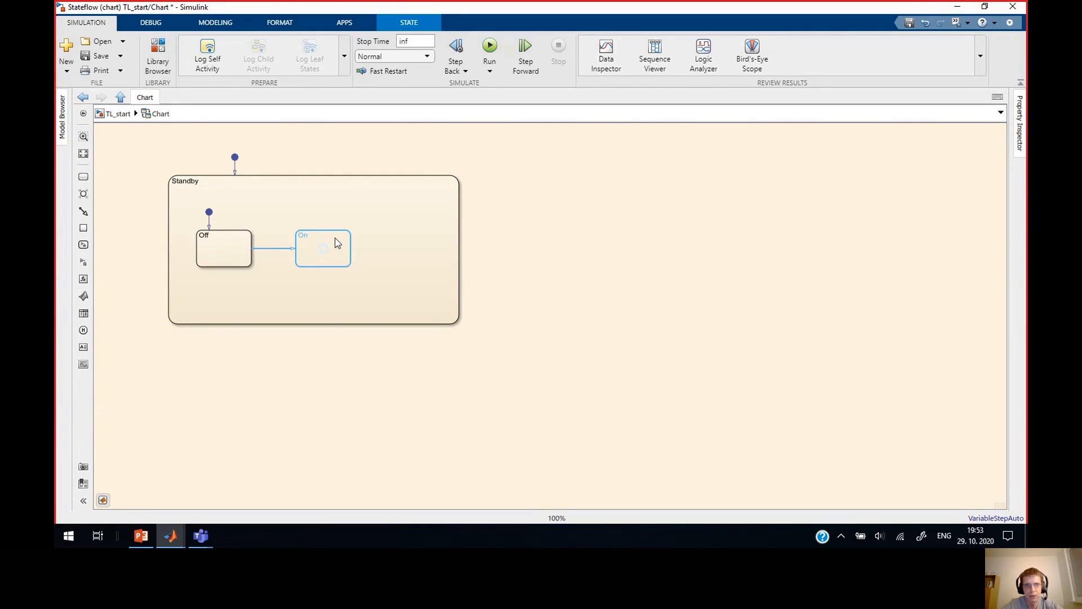
left_click_drag(335, 239, 375, 236)
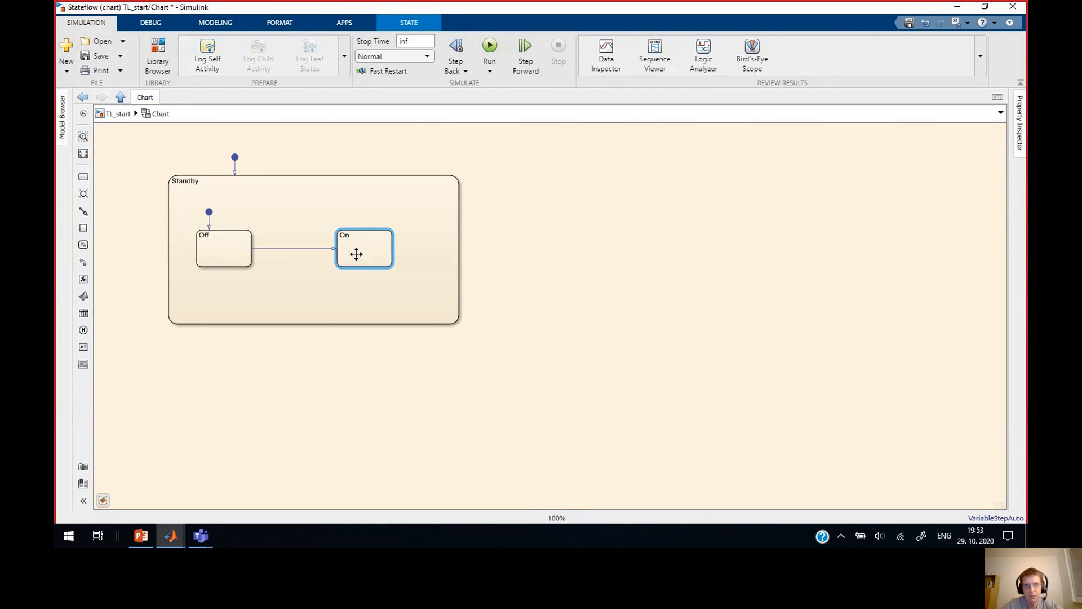
left_click_drag(277, 203, 390, 271)
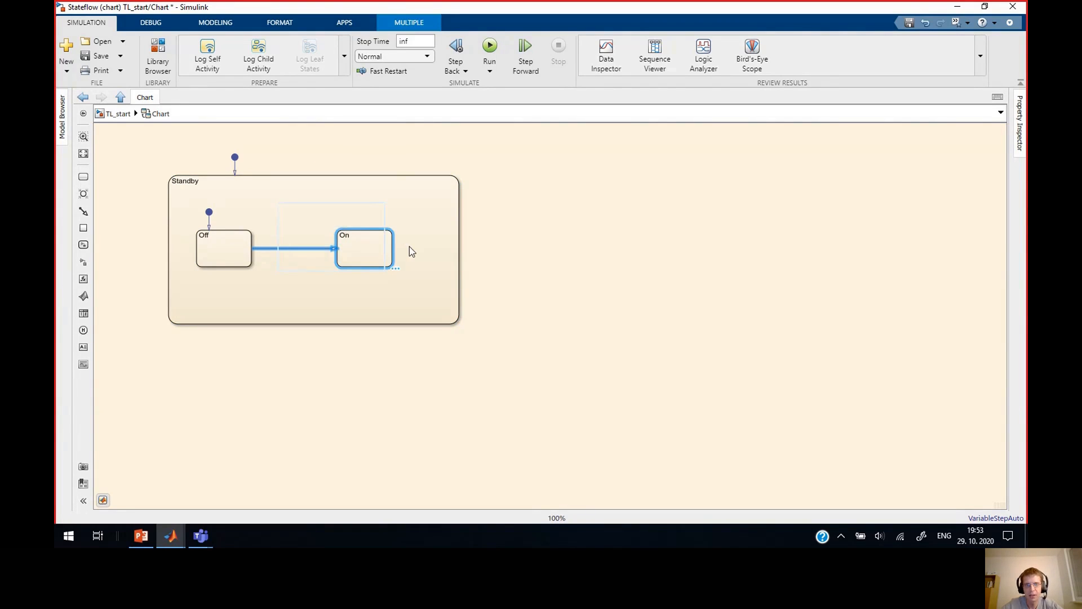
key("Delete")
Step: Generate an On state from Off, to its right inside Standby, with transitions in both directions between them
left_click(220, 247)
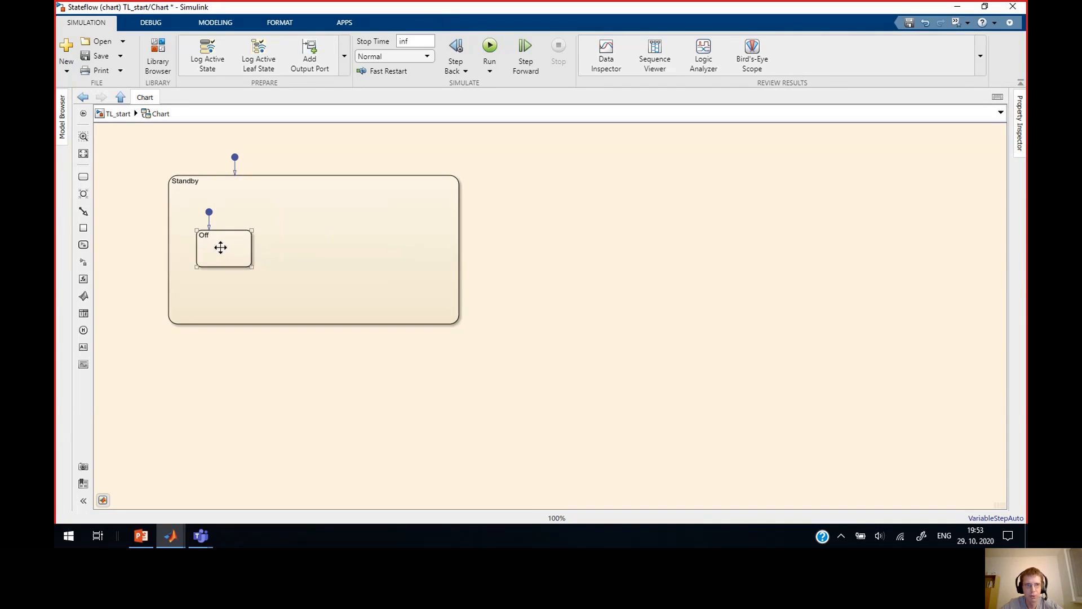
left_click_drag(221, 247, 386, 250)
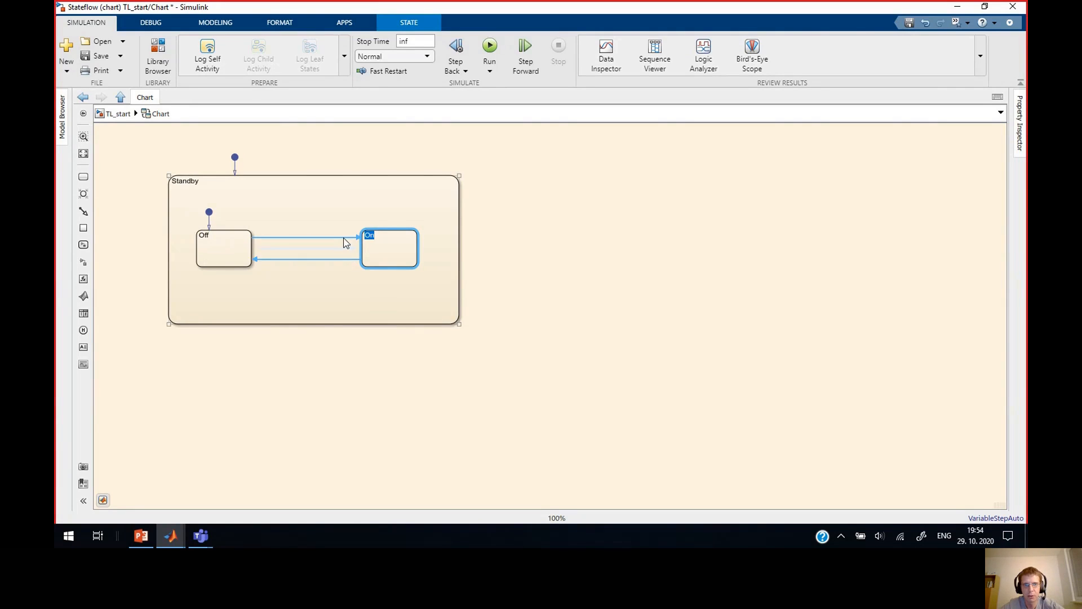
left_click(318, 286)
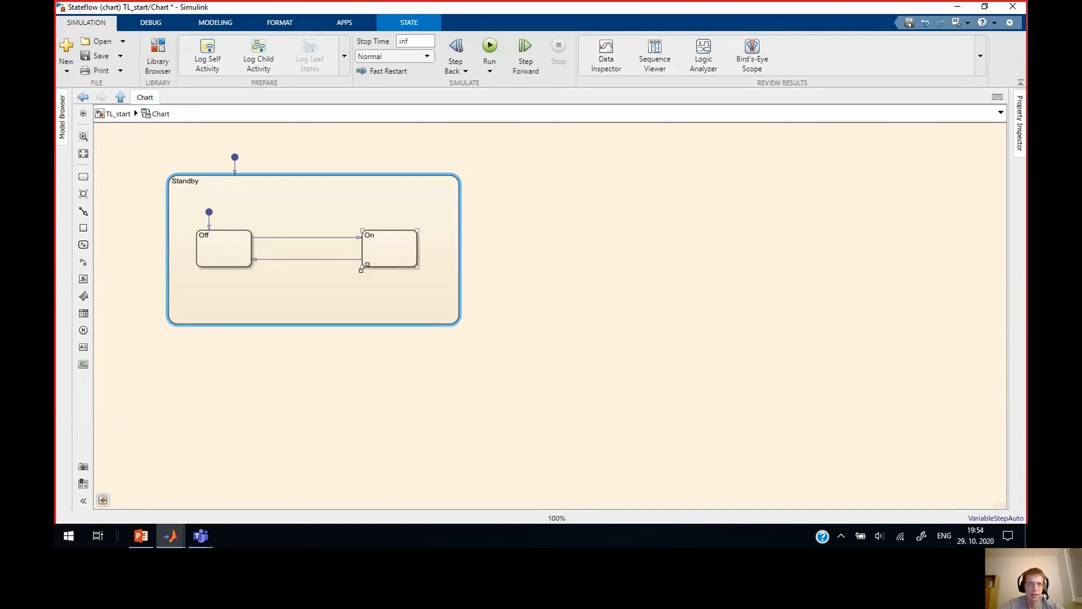
left_click(290, 248)
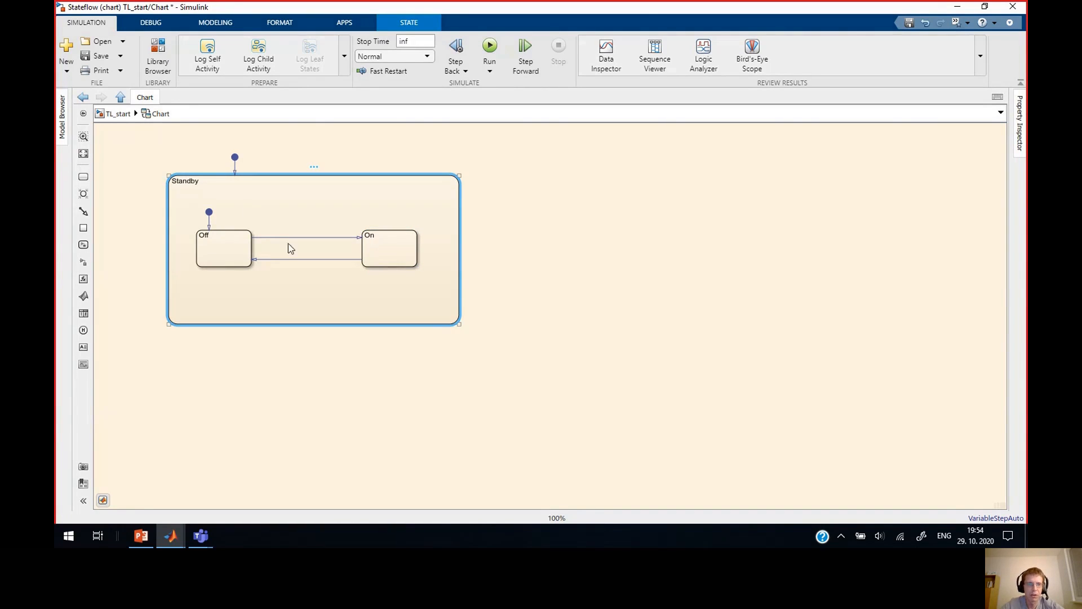
left_click_drag(252, 149, 229, 178)
left_click(262, 146)
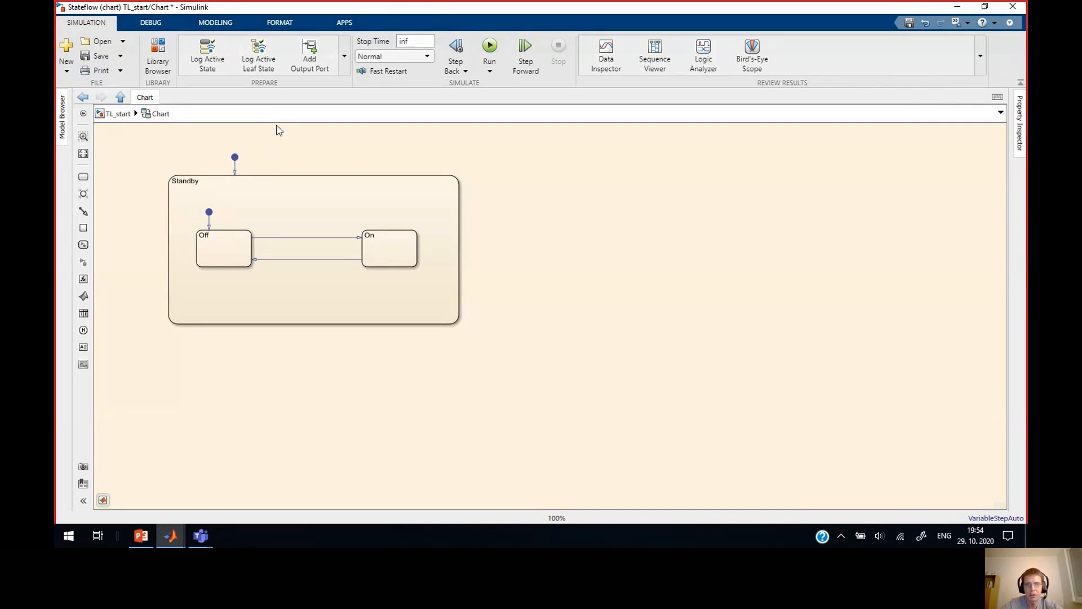
left_click(232, 172)
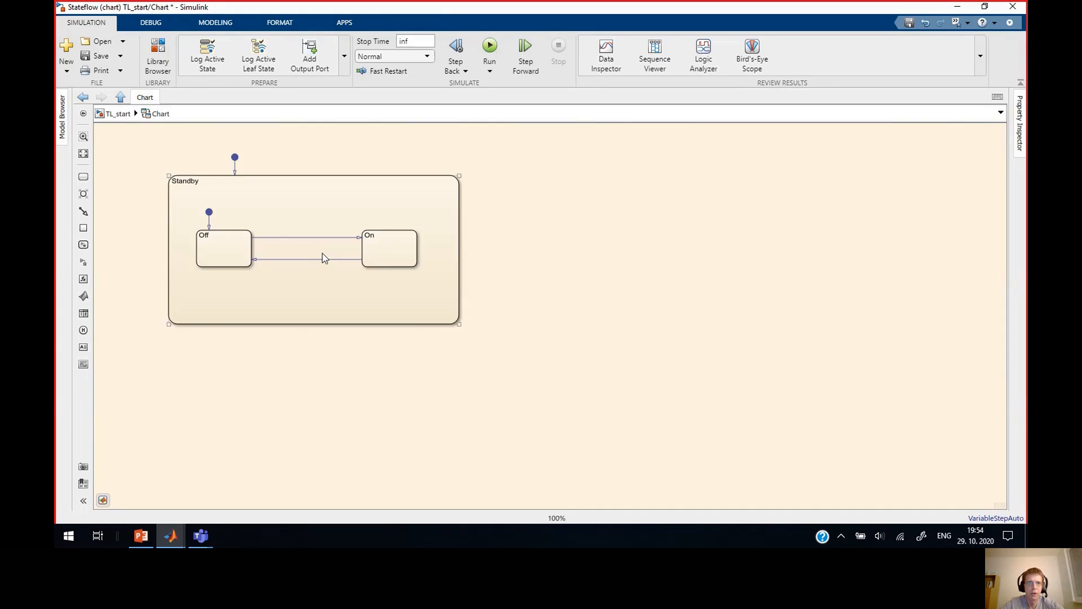
scroll(303, 261, "up", 3)
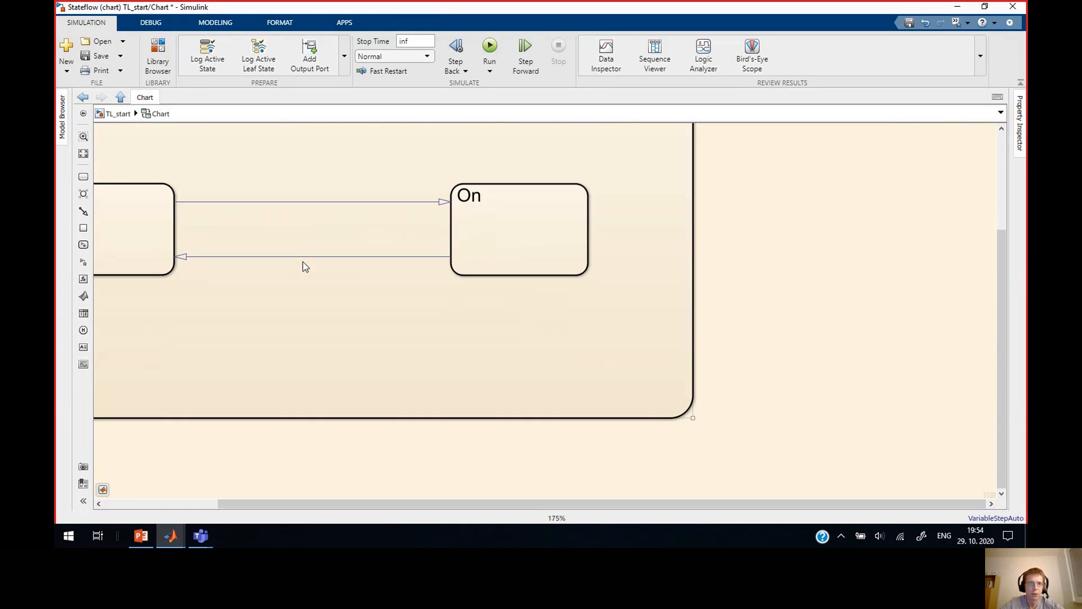
Step: Label the transition from Off to On with the condition after(1,sec)
left_click(309, 203)
left_click(307, 202)
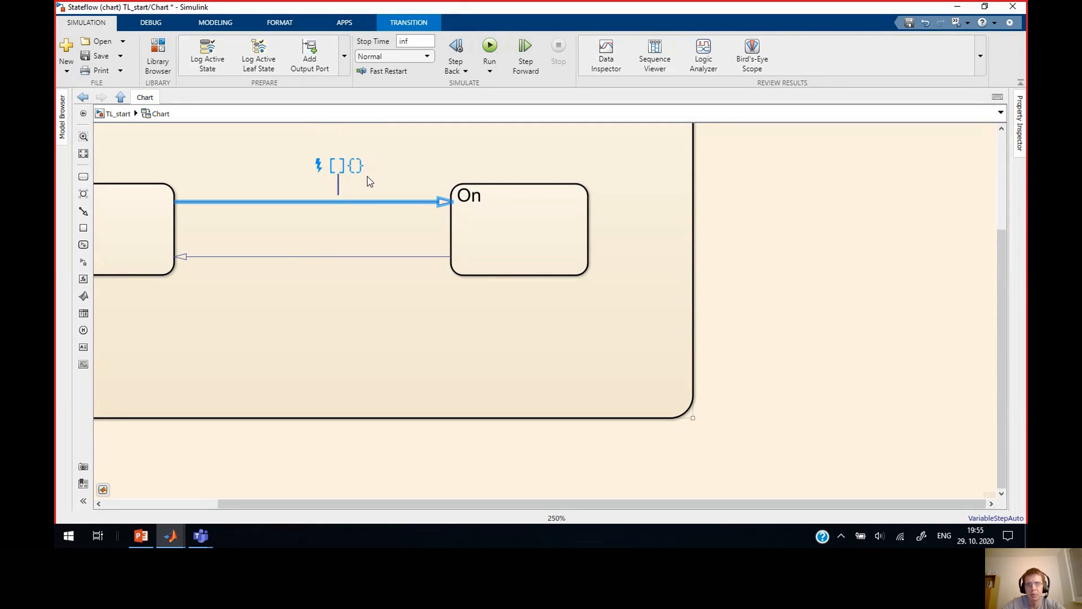
type("ate")
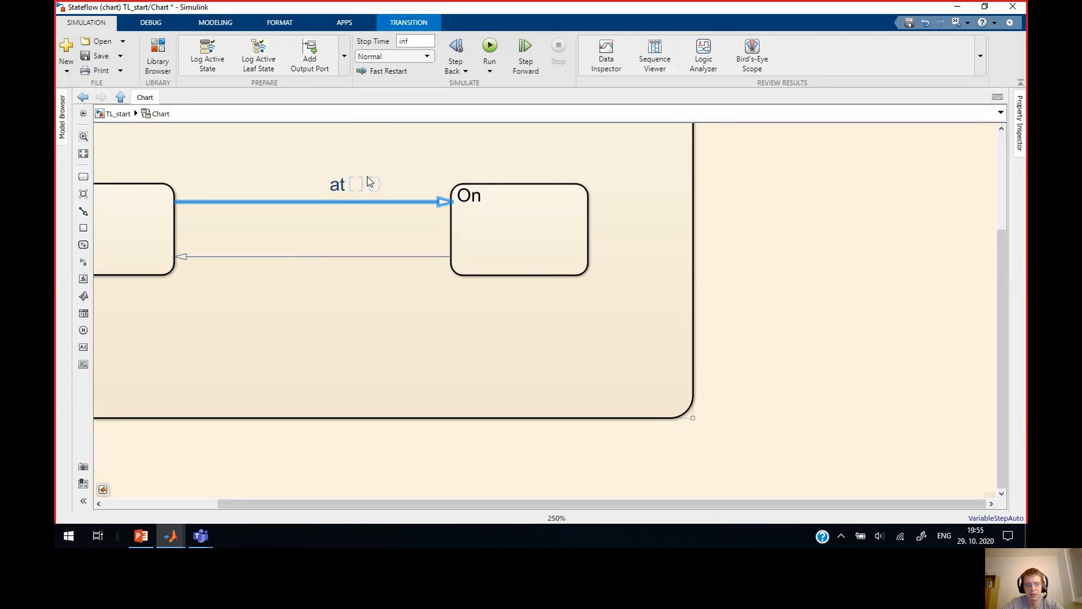
key("BackSpace")
key("BackSpace")
type("fter()")
key("Left")
type("1,sec")
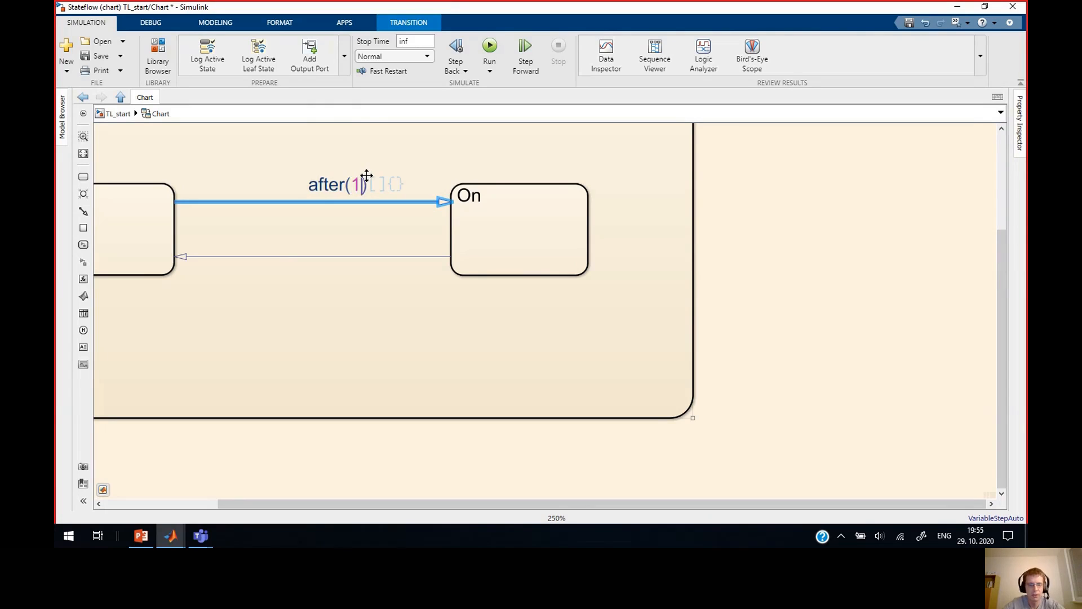
left_click(338, 225)
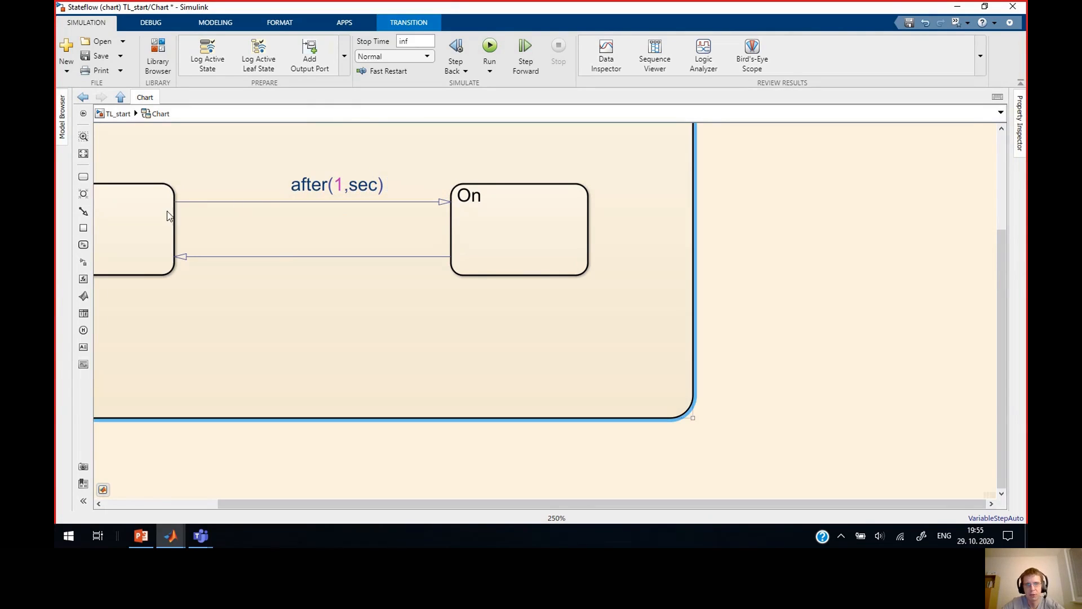
Step: Label the return transition from On to Off with after(1,sec)
double_click(333, 256)
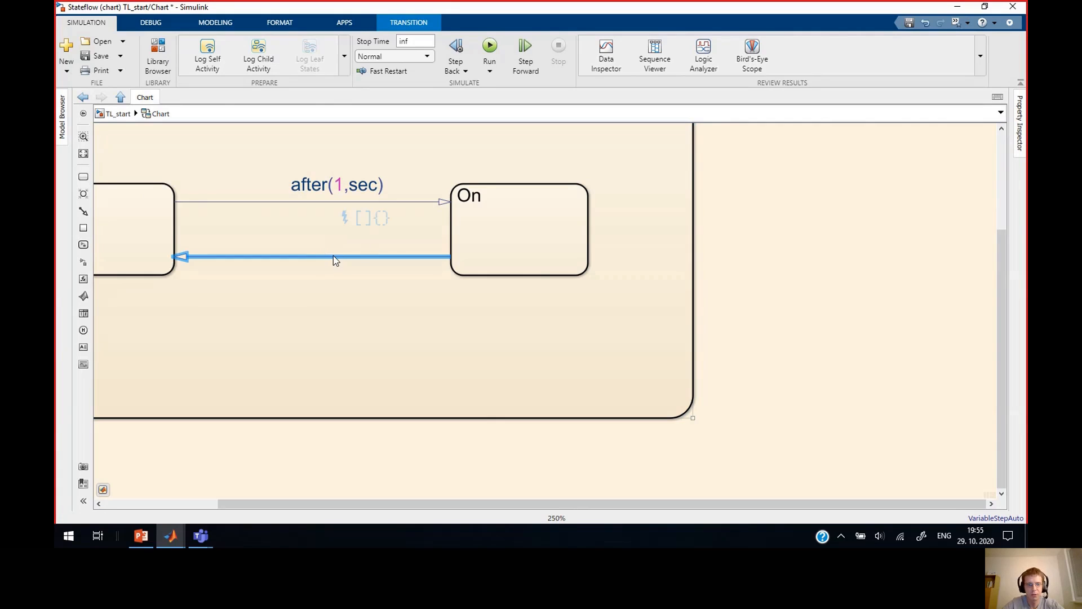
type("after()")
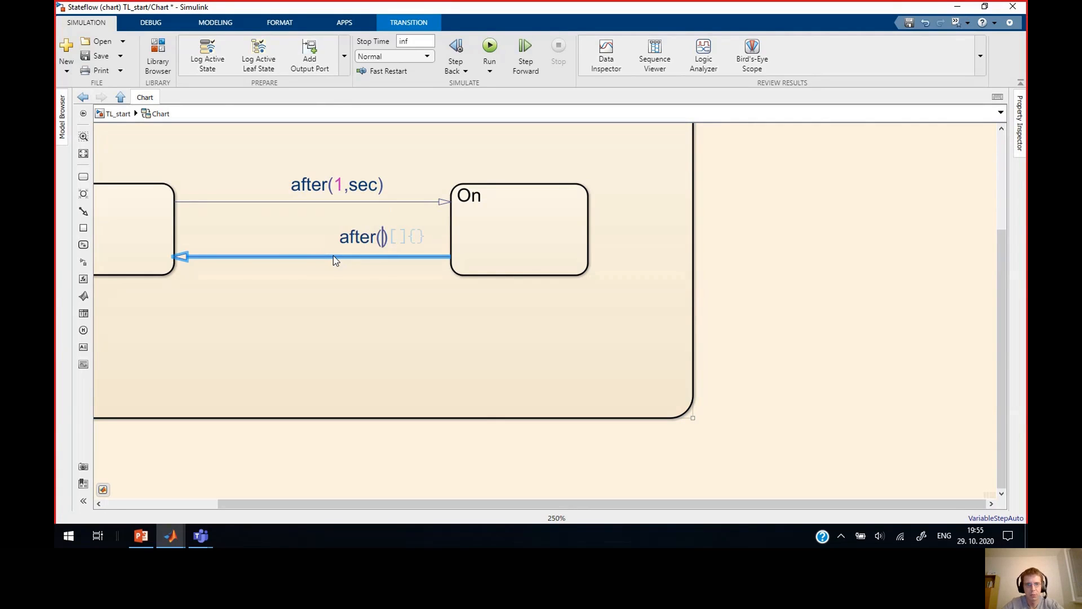
type("1,sec")
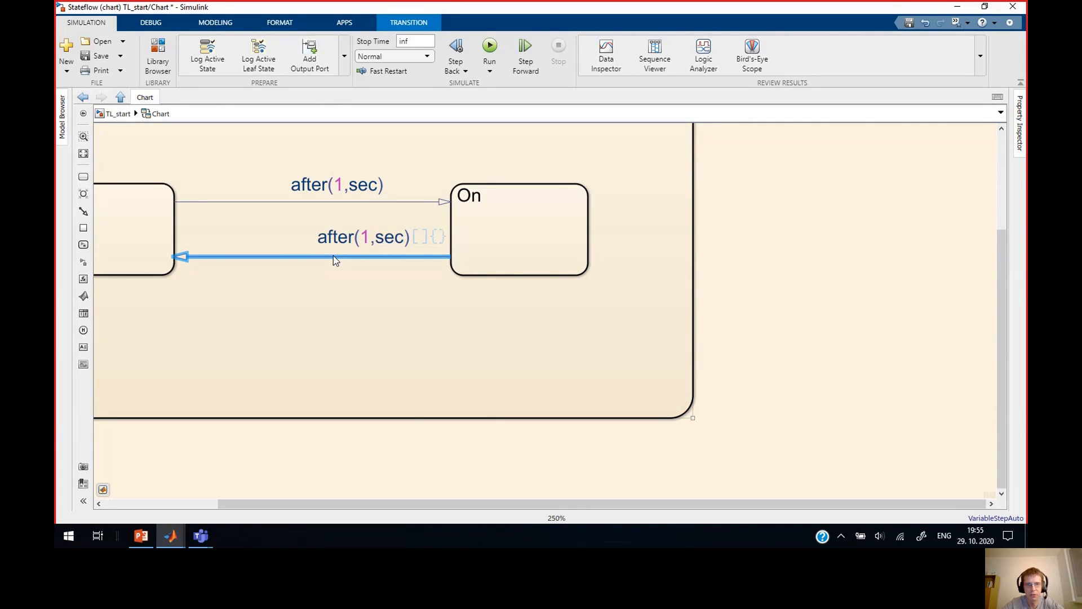
left_click(385, 331)
Step: Reposition the label of the On-to-Off transition so it lines up beneath the label of the Off-to-On transition
left_click_drag(348, 242, 328, 236)
scroll(349, 279, "down", 5)
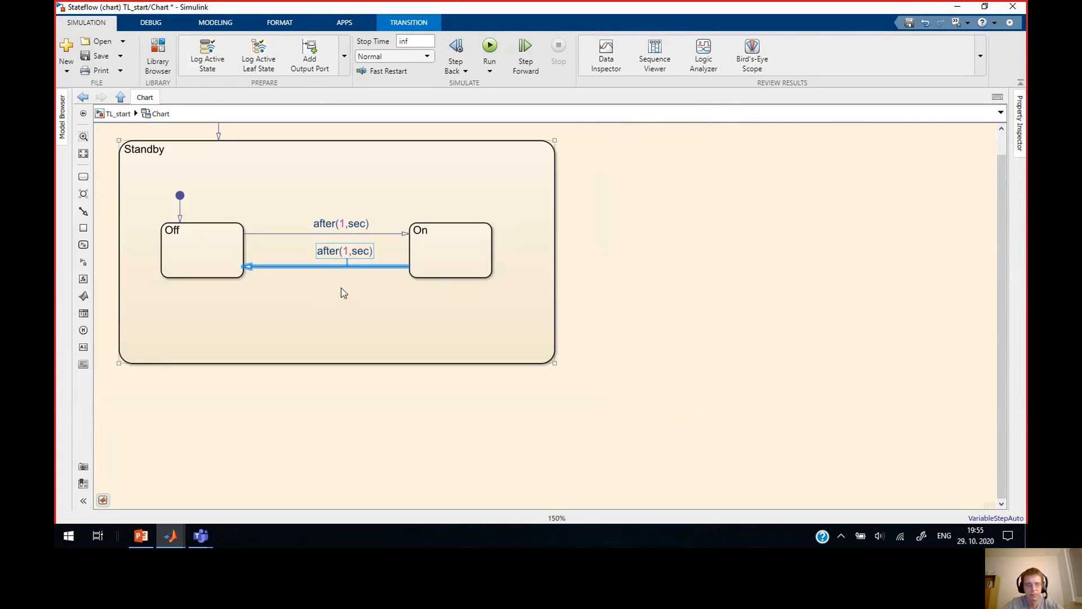
left_click_drag(363, 310, 352, 318)
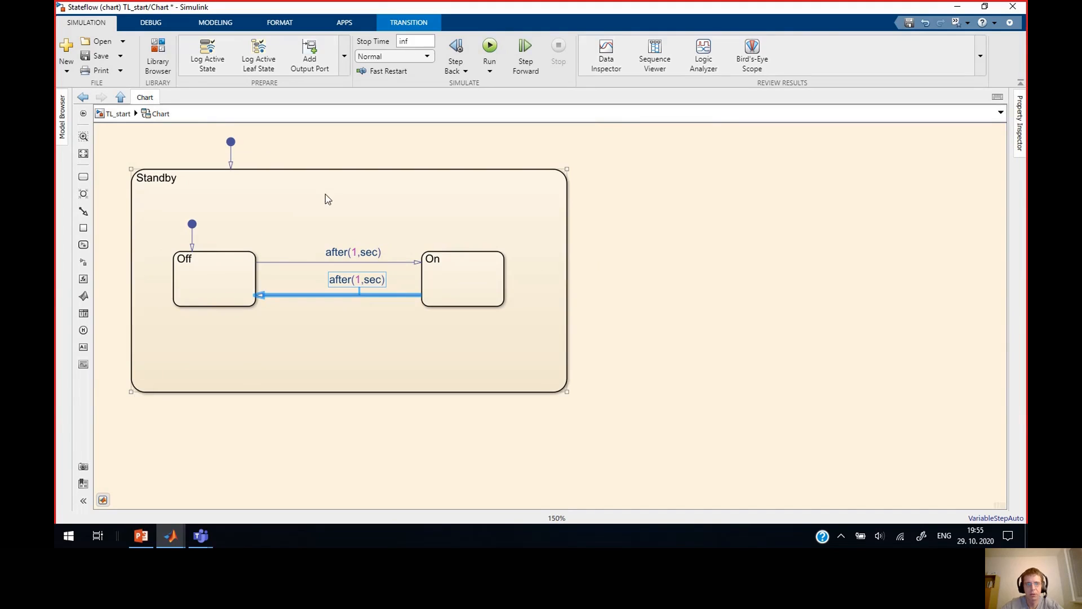
left_click(326, 211)
left_click(217, 259)
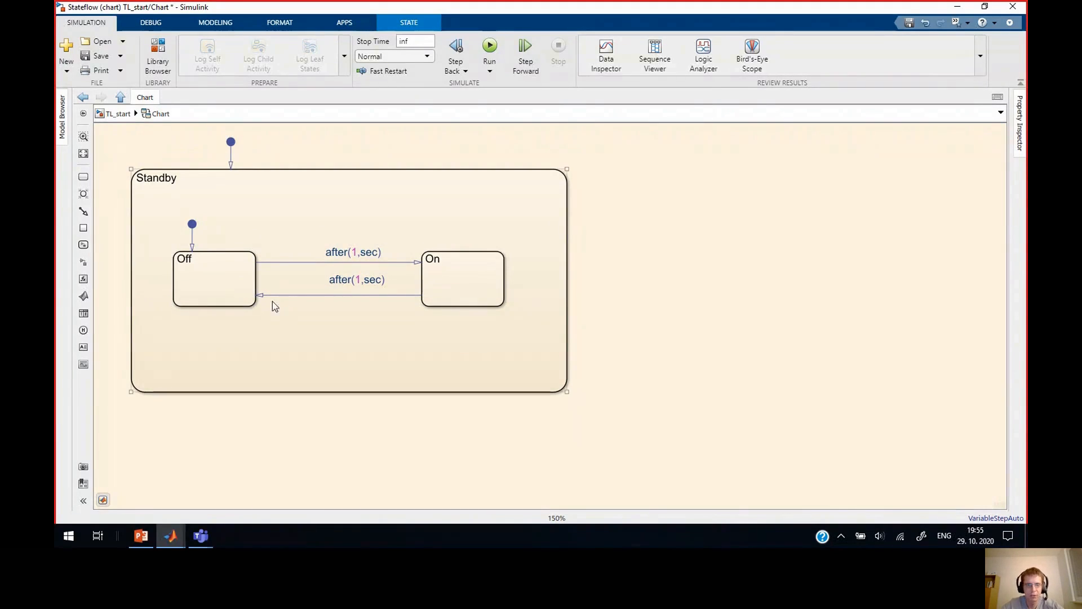
left_click(342, 286)
left_click_drag(341, 286, 337, 288)
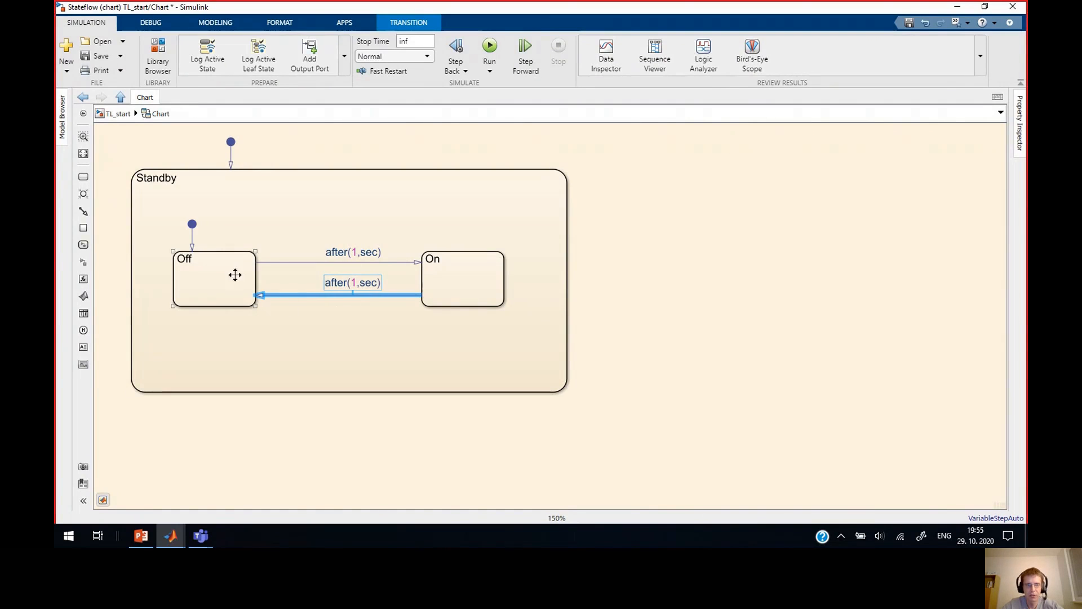
Step: Give the Off state the entry action yellow=0; and the On state the entry action yellow=1;
left_click(192, 259)
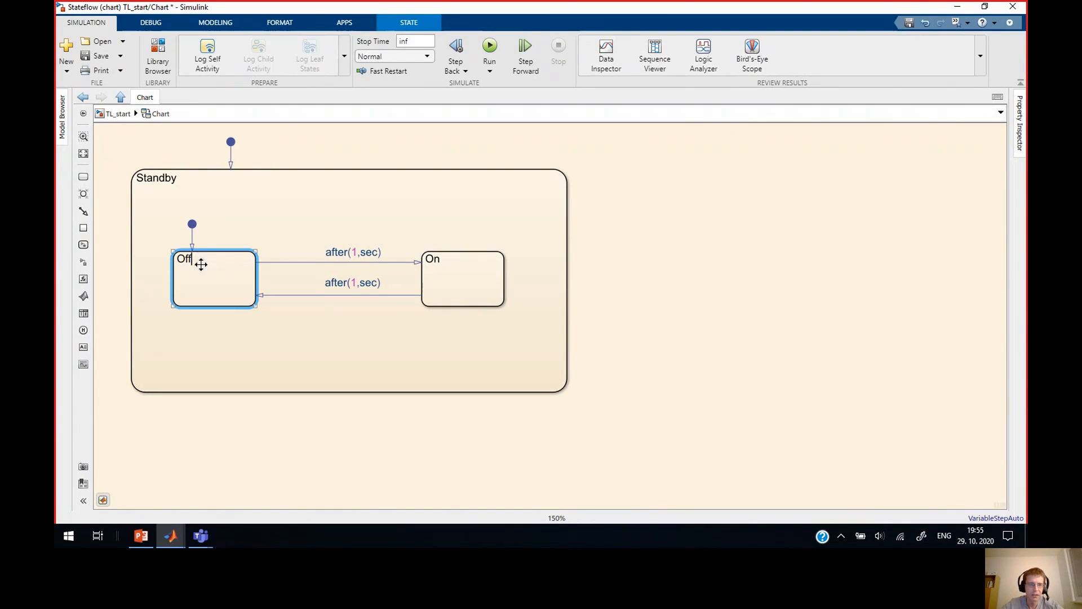
left_click(344, 246)
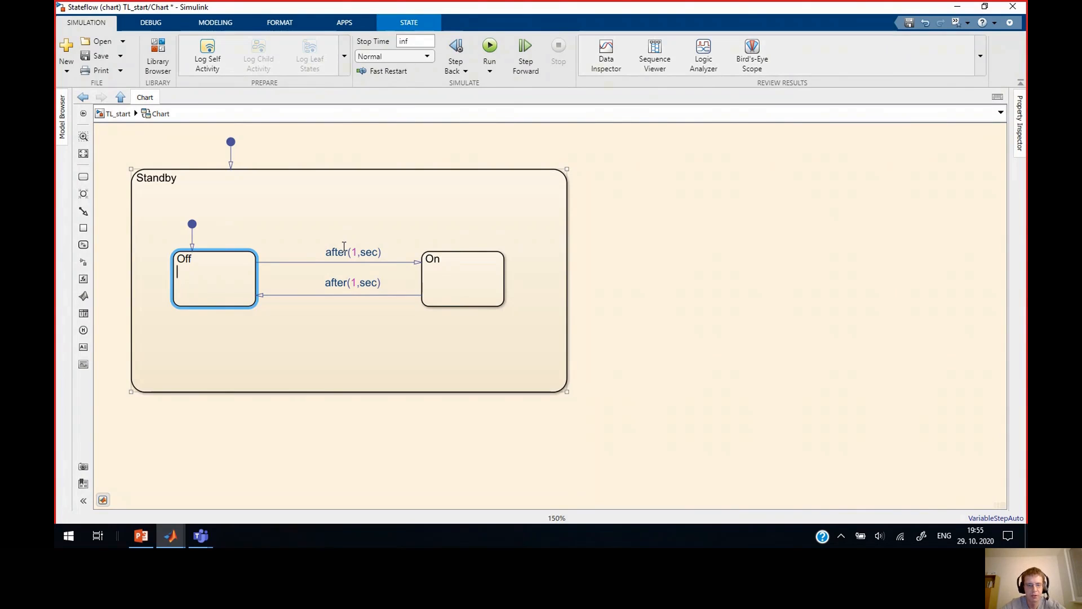
type("entry:")
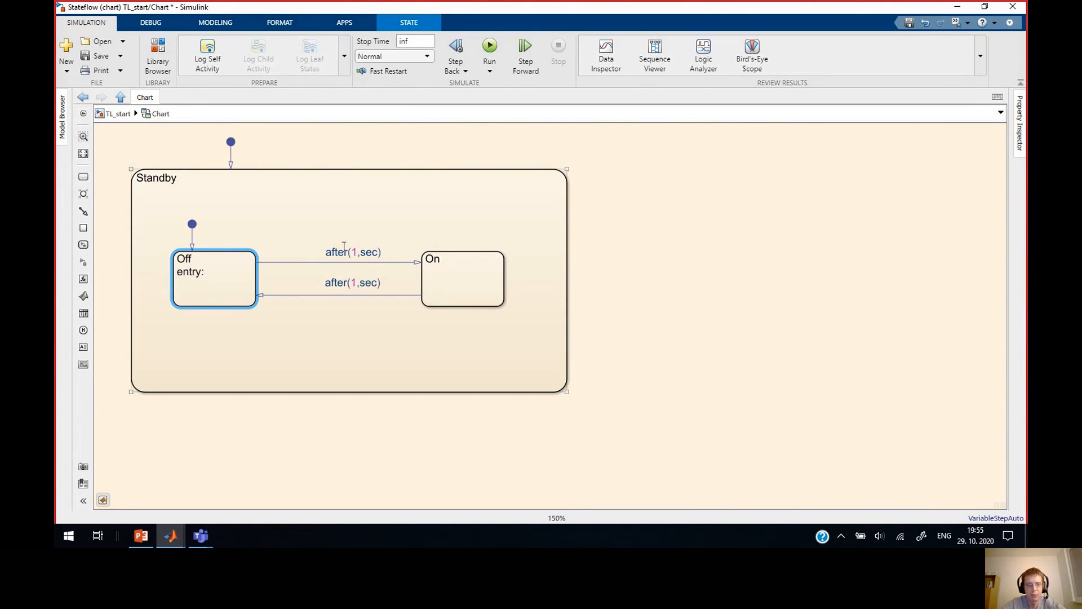
type(" yellow")
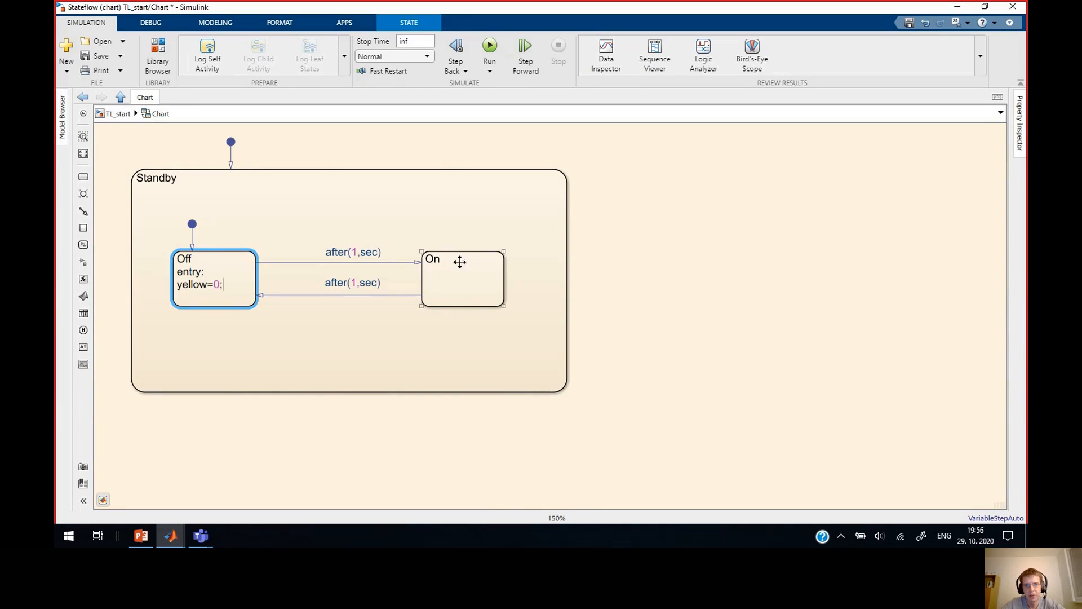
left_click(438, 258)
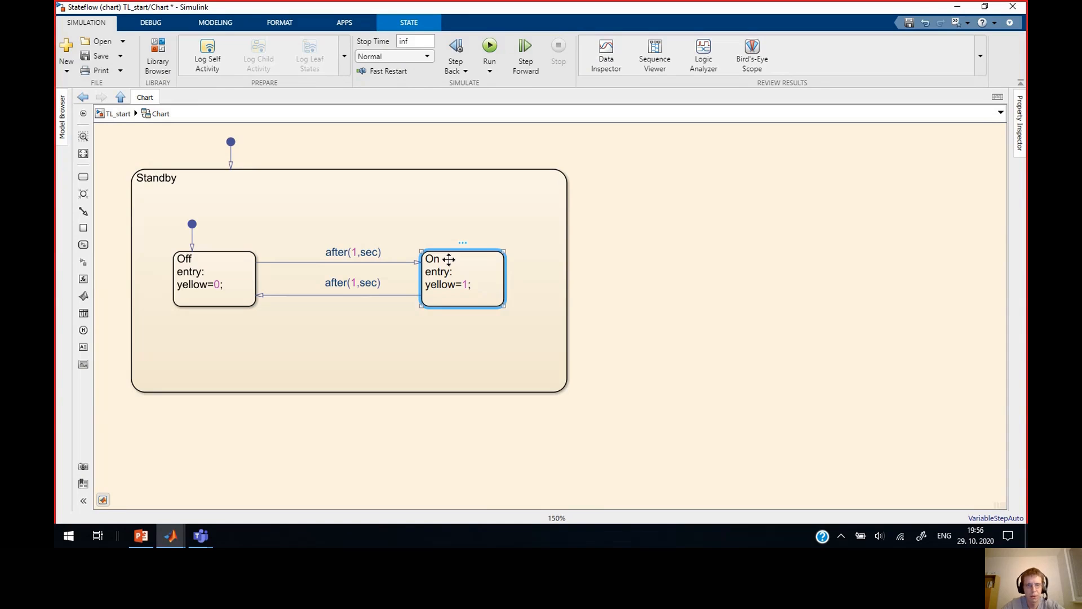
left_click(384, 331)
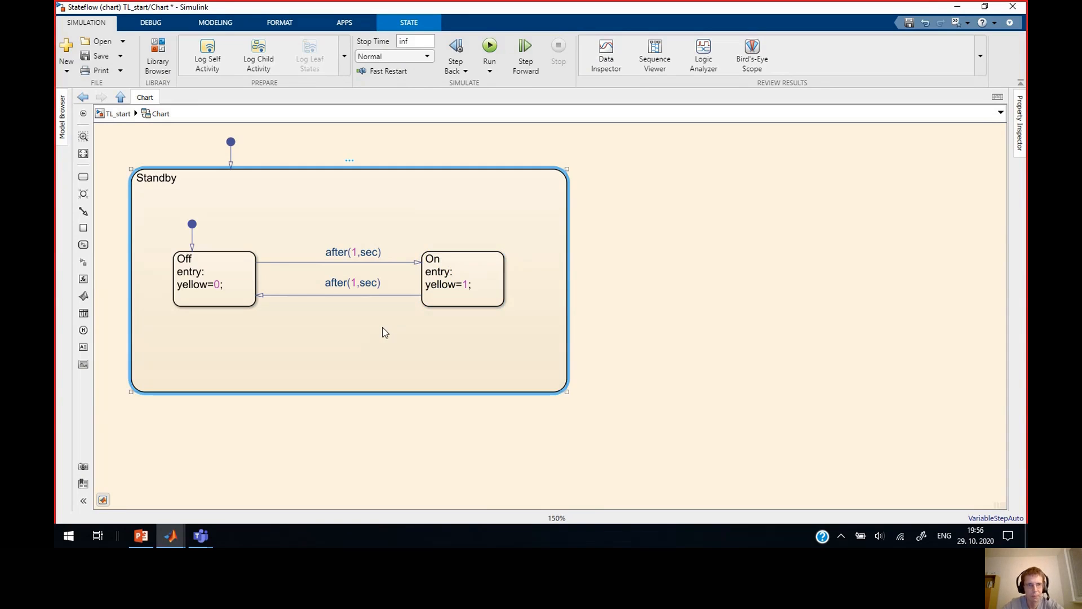
Step: Add the action {red=0;green=0;} to the default transition leading into Off
left_click(193, 235)
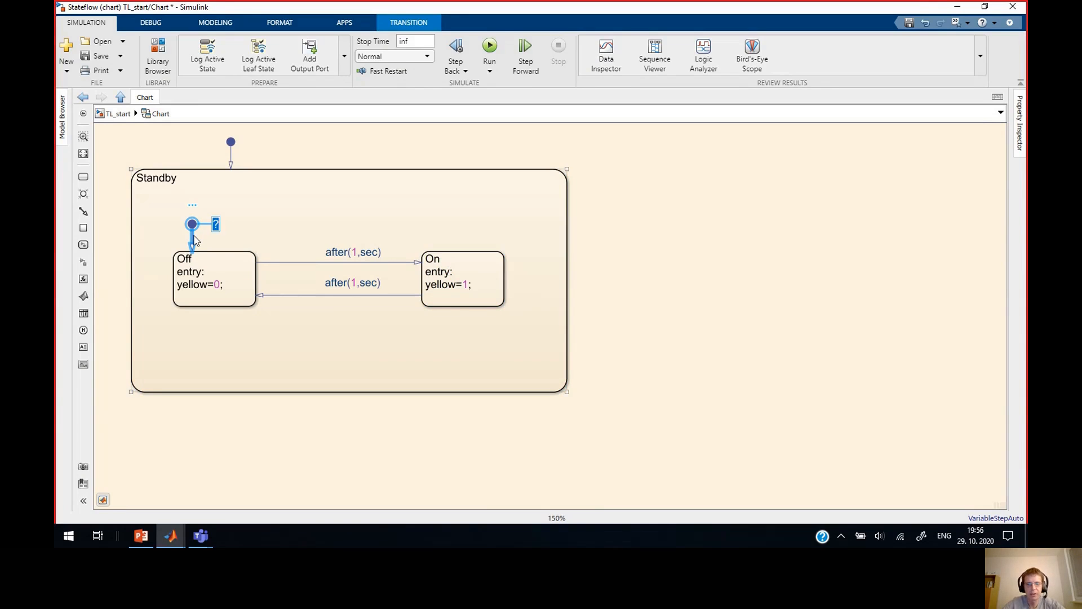
type("{red")
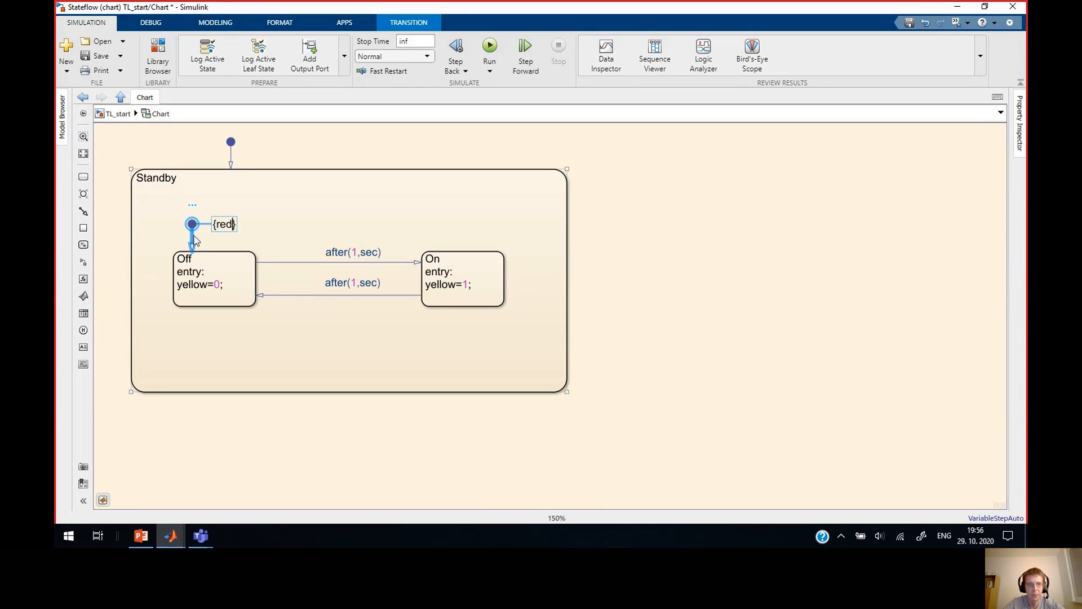
type("=0;gr")
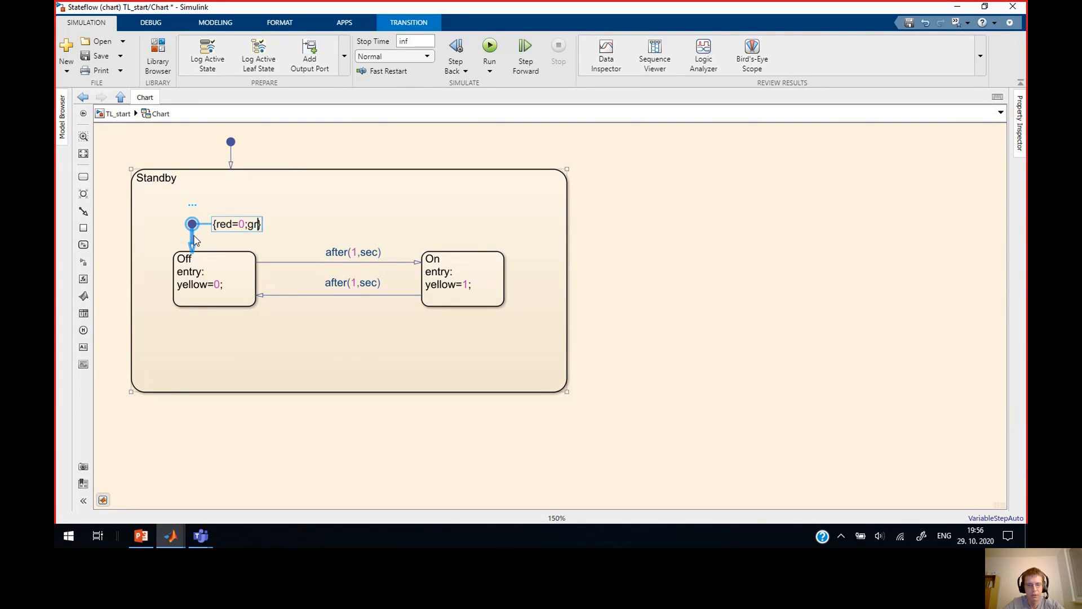
type("een=0;")
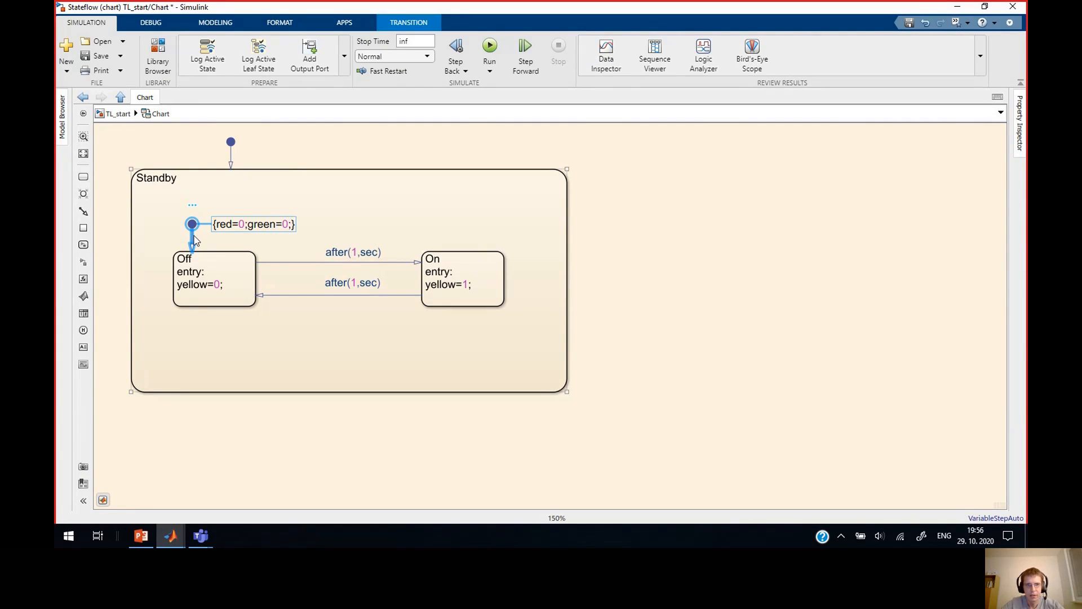
left_click(350, 189)
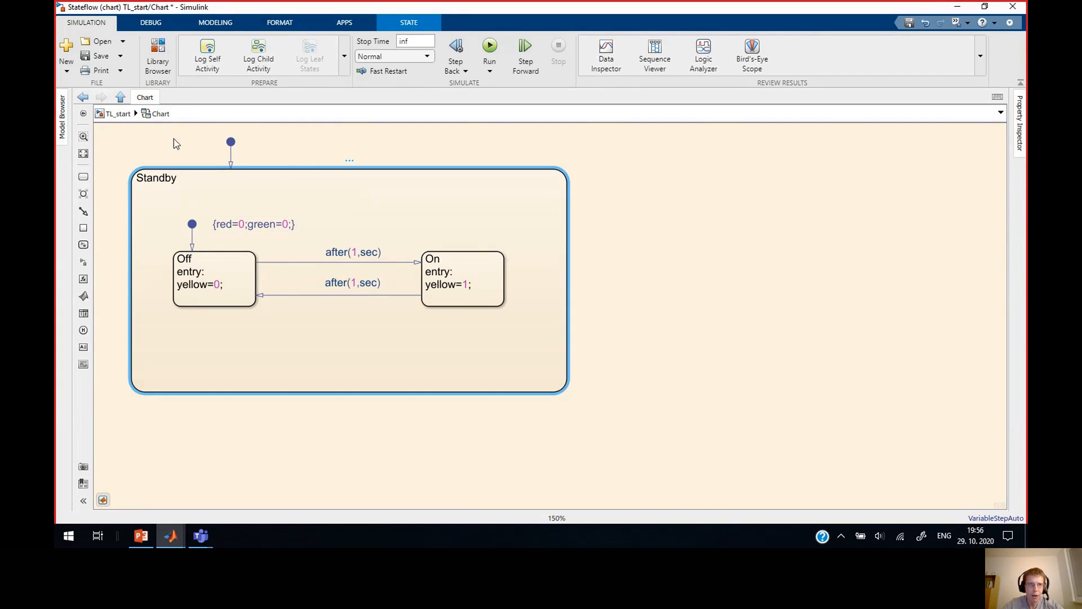
Step: Check the Chart block at the model's top level, and back in the chart display its symbols list at a wider size
left_click(118, 115)
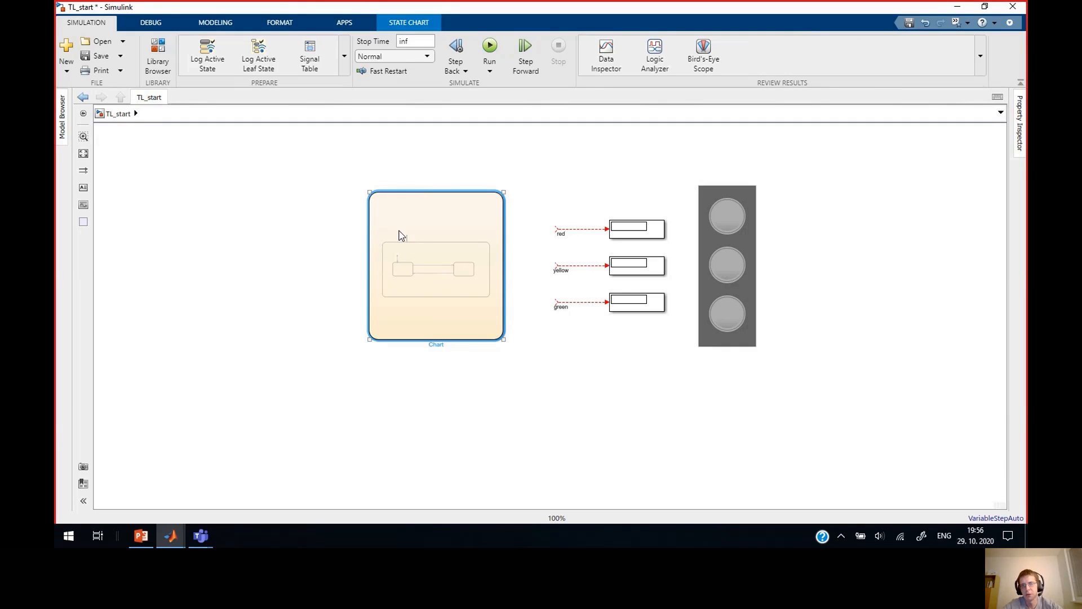
double_click(478, 256)
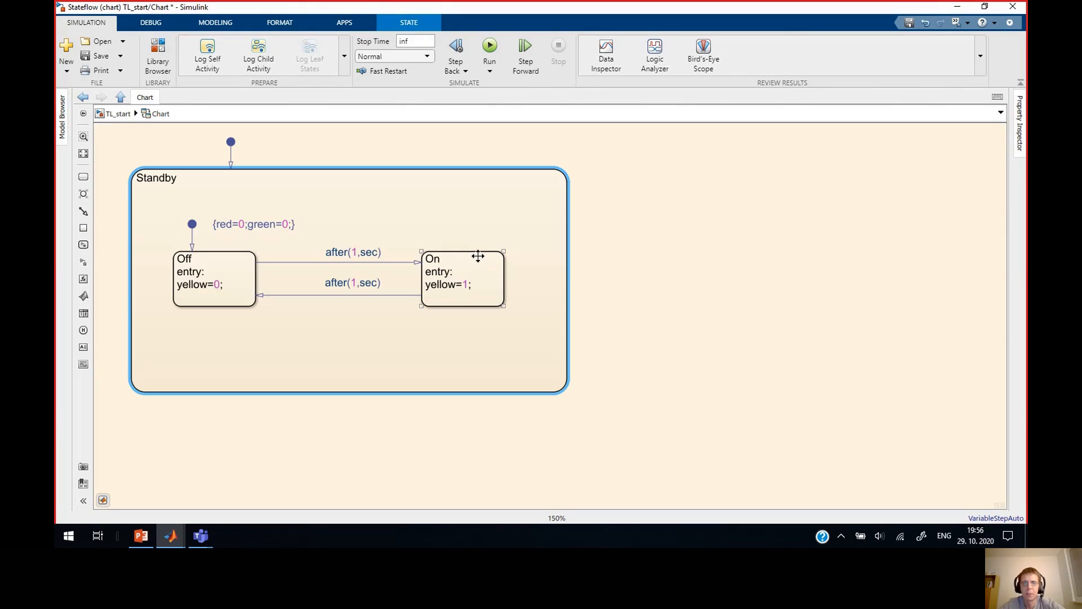
left_click(267, 242)
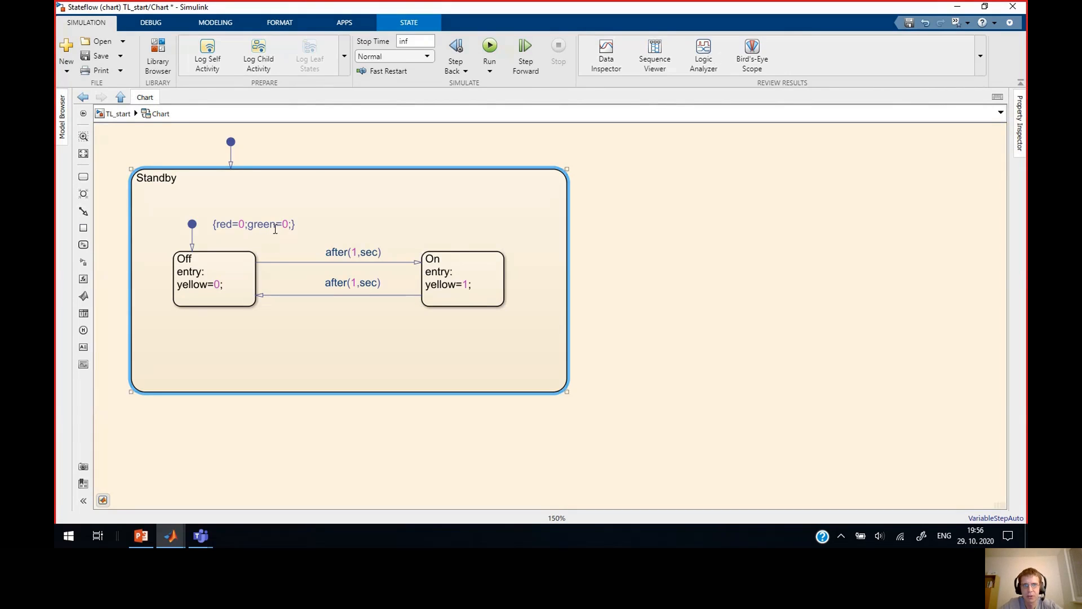
left_click(344, 56)
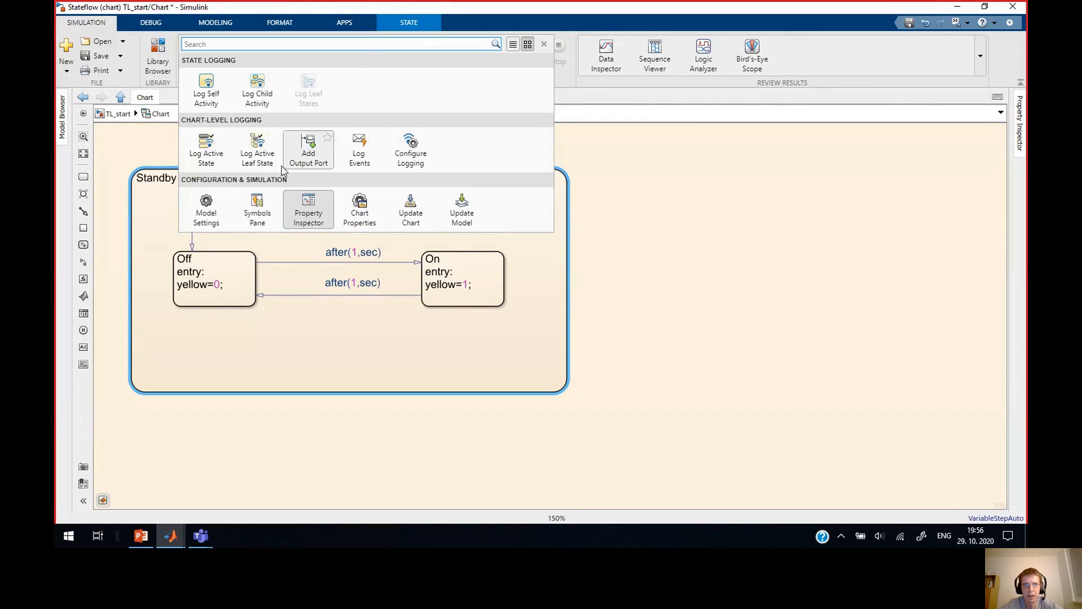
left_click(256, 210)
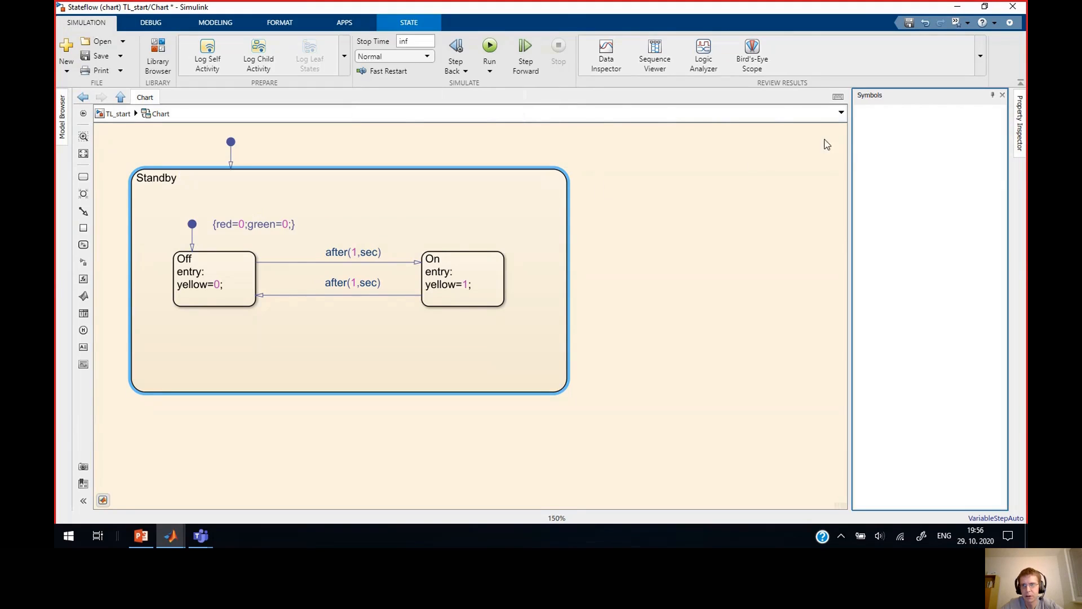
left_click_drag(852, 147, 773, 141)
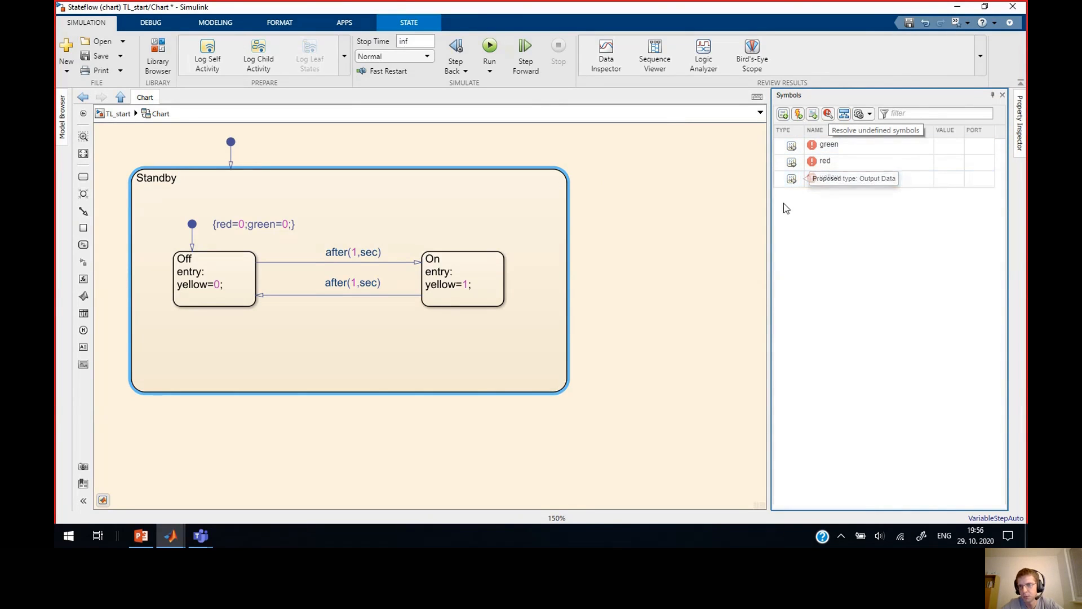
Step: Define the undefined symbols red, yellow and green, in that order, as output data of the chart
left_click(791, 162)
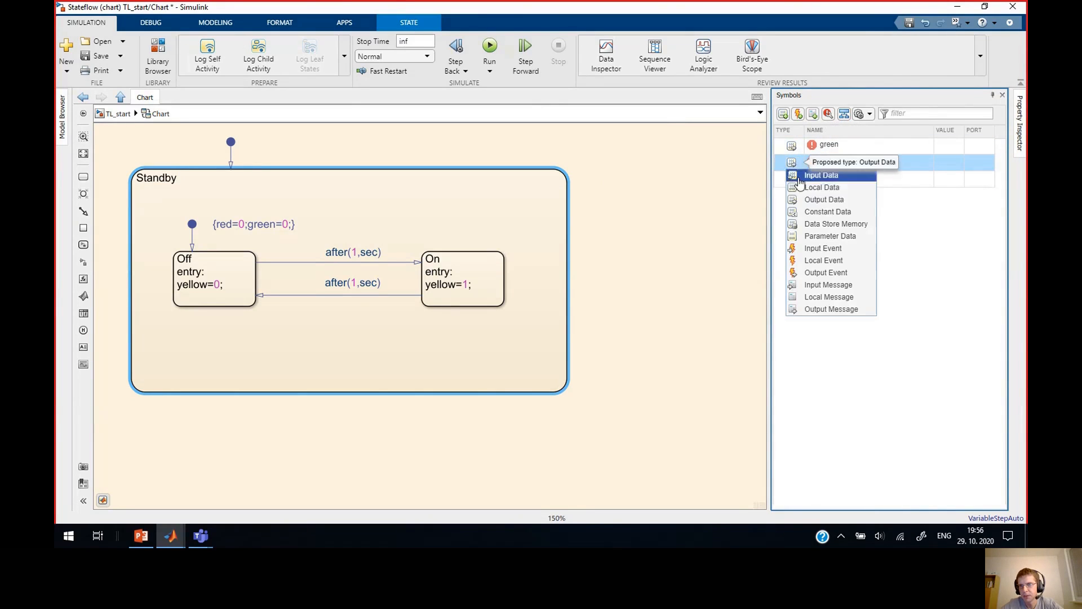
left_click(820, 199)
left_click(791, 162)
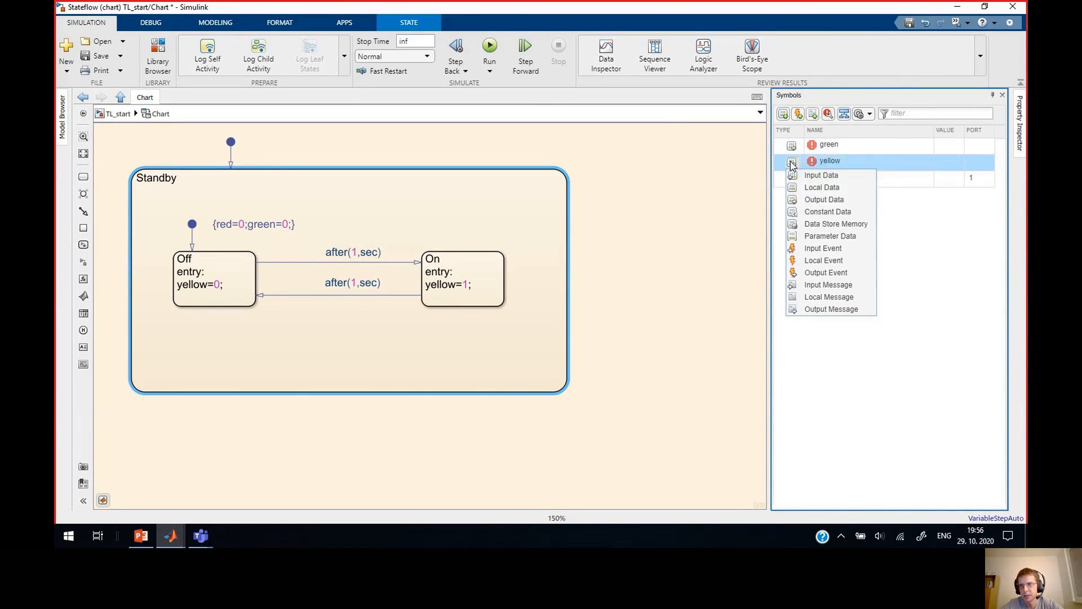
left_click(811, 191)
left_click(791, 145)
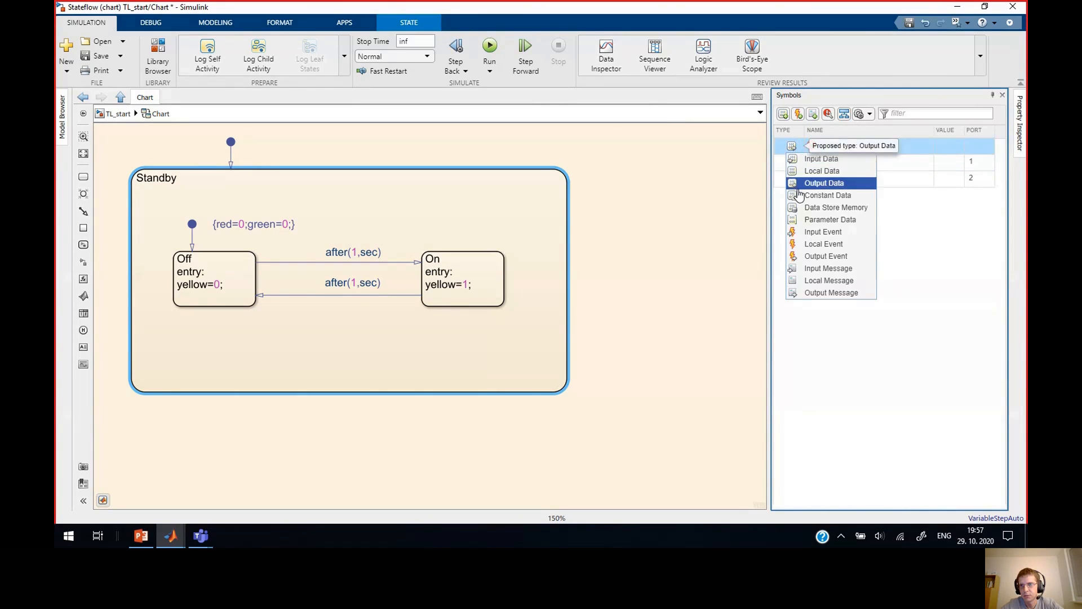
left_click(823, 174)
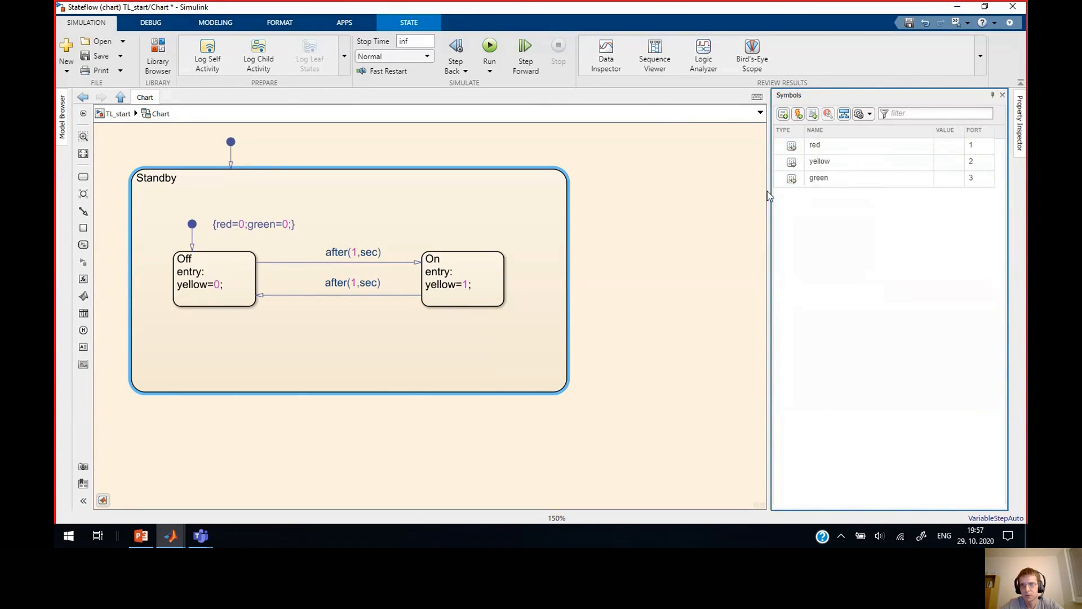
Step: At the top level of TL_start, connect the red, yellow and green signal lines to the matching Chart outputs
left_click(120, 97)
left_click_drag(551, 231, 505, 216)
left_click_drag(549, 265, 506, 265)
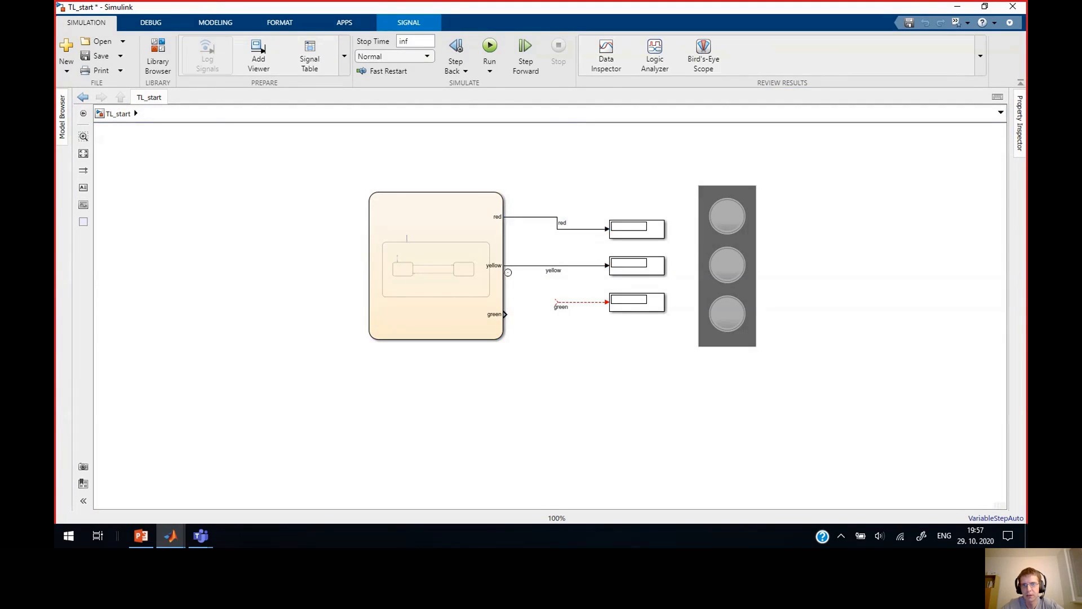
left_click_drag(555, 302, 506, 313)
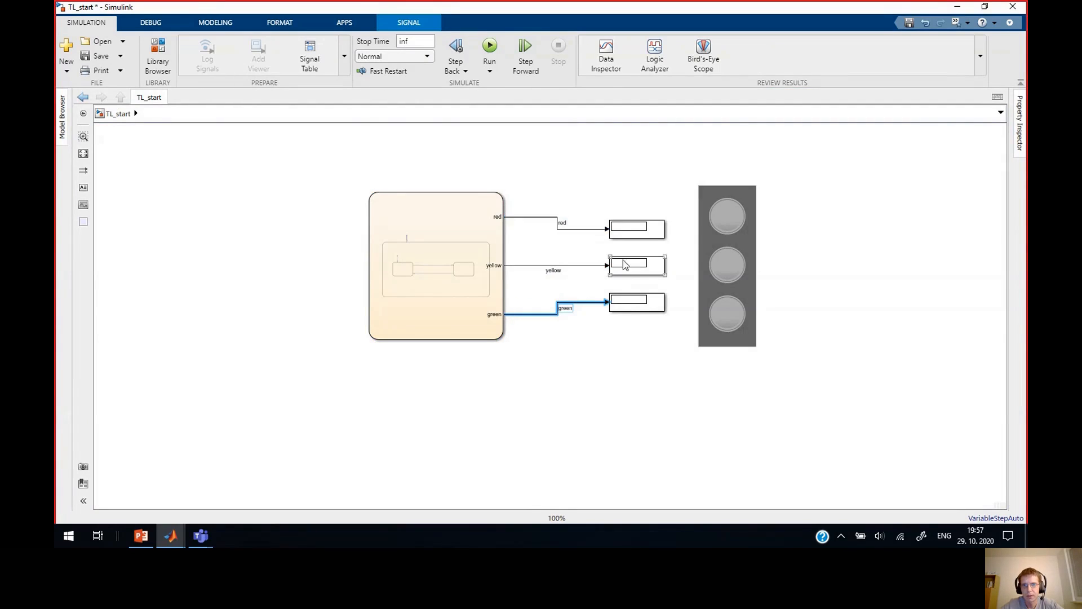
Step: Check which signal the traffic light's uppermost lamp is connected to, and close its parameters without changes
double_click(728, 217)
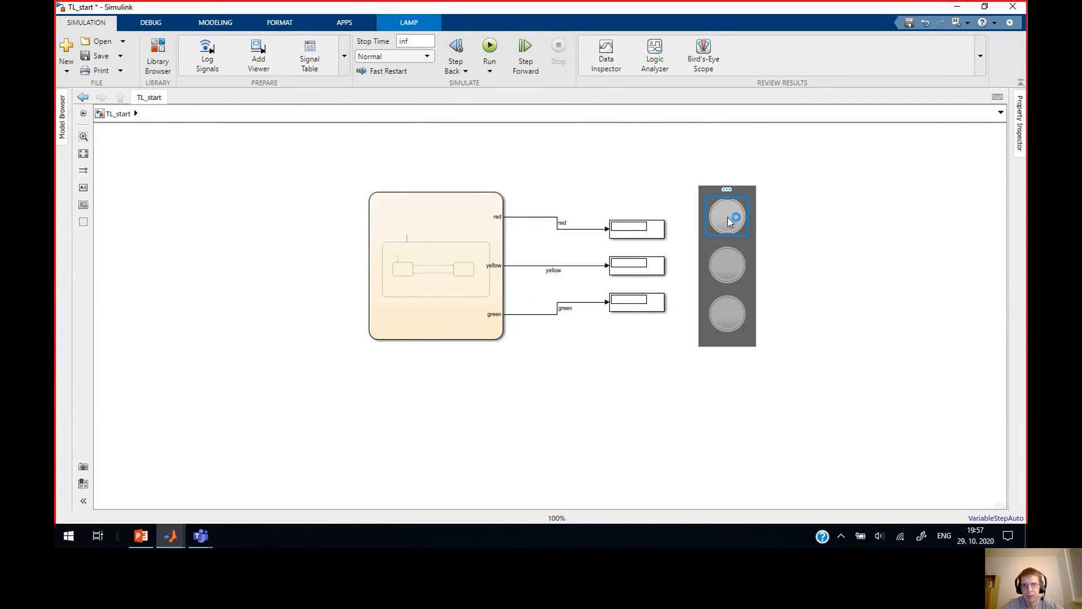
left_click_drag(625, 55, 812, 107)
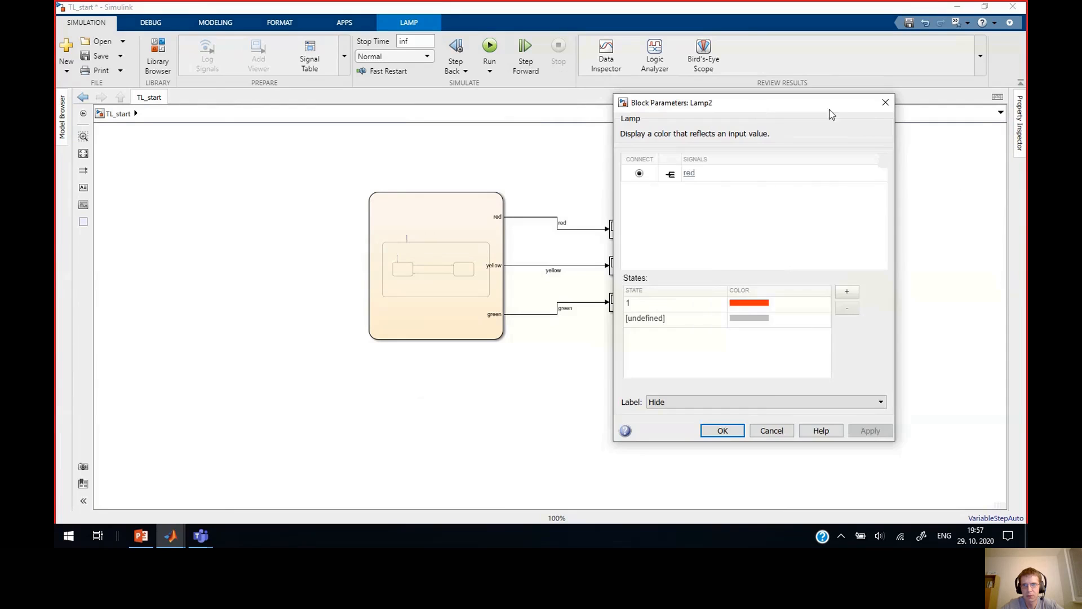
left_click(886, 102)
Step: Connect the middle lamp of the traffic light to the yellow signal
left_click(729, 265)
double_click(729, 265)
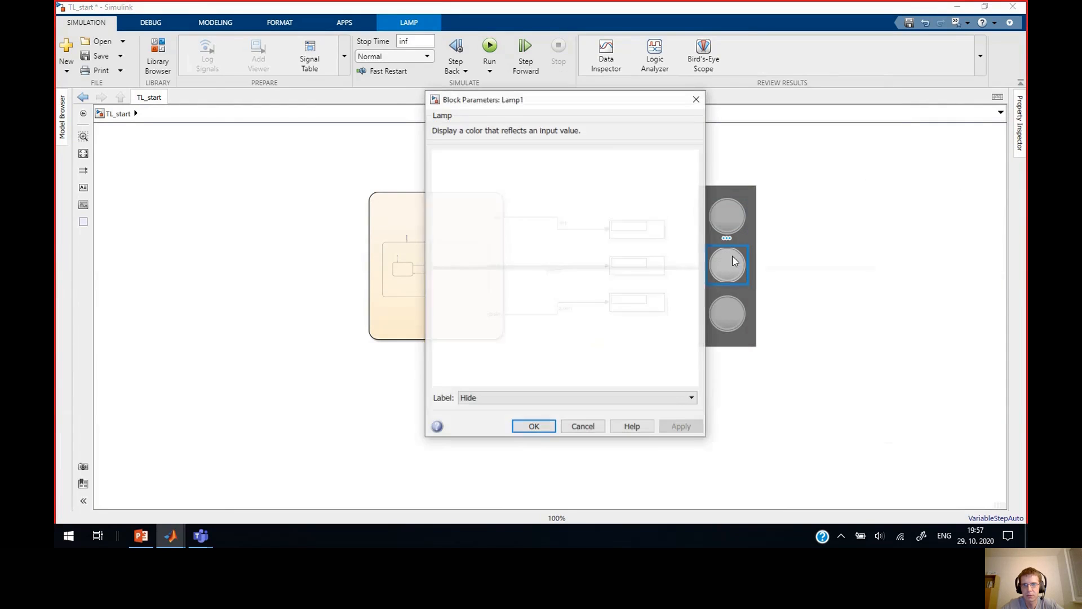
left_click_drag(592, 103, 836, 114)
left_click(535, 266)
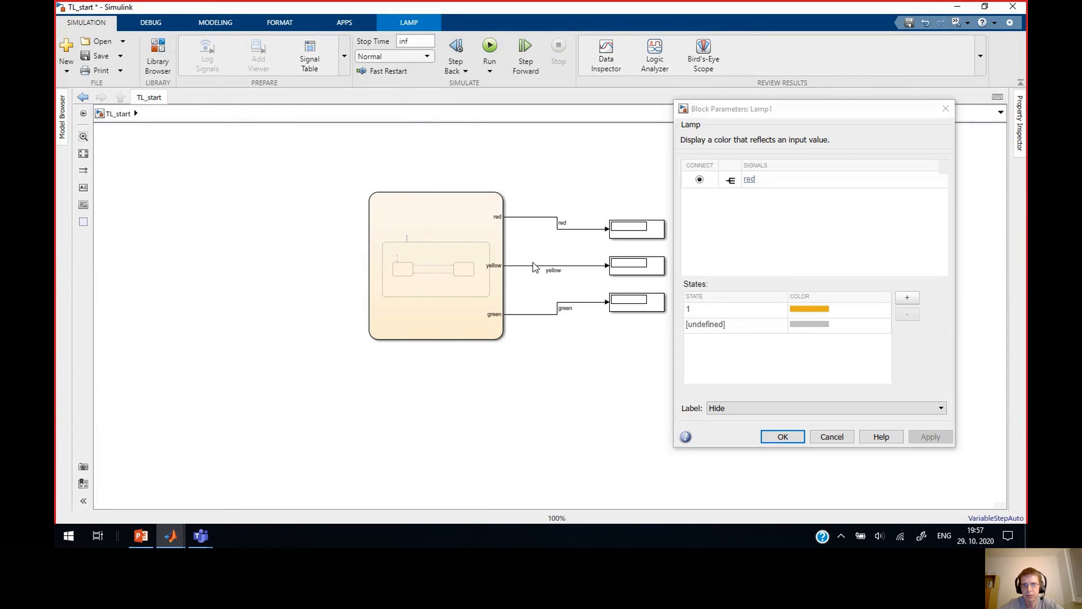
left_click(700, 180)
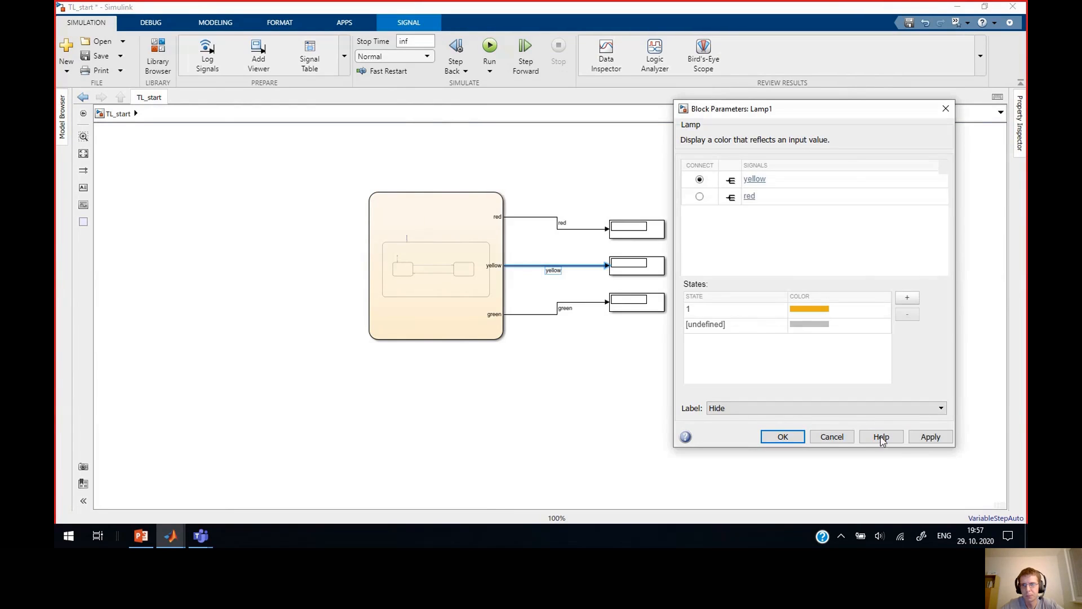
left_click(782, 437)
Step: Connect the lowest lamp of the traffic light to the green signal
left_click(596, 305)
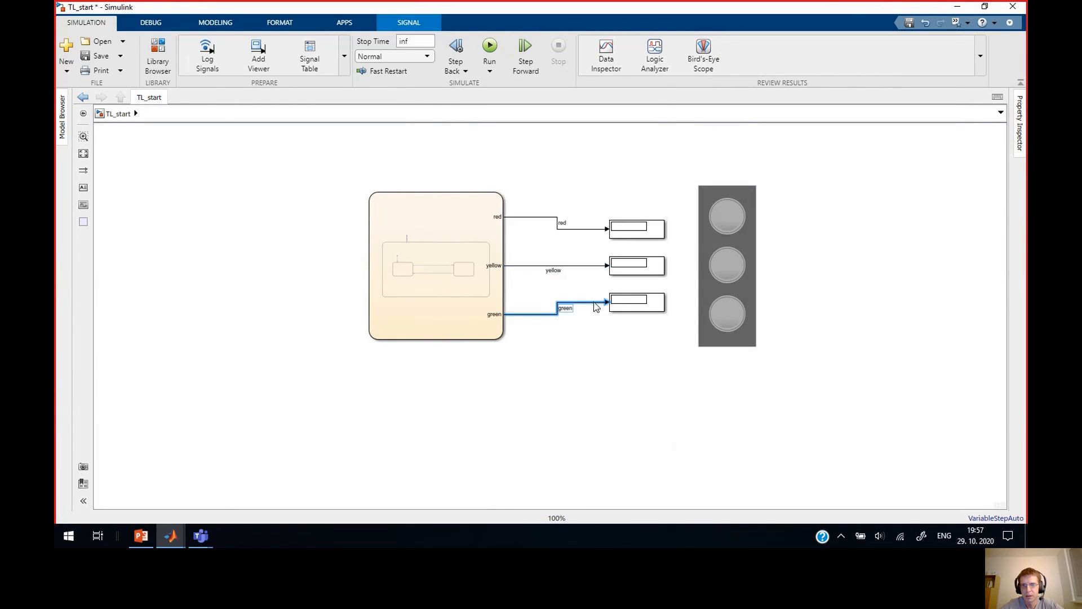
double_click(719, 312)
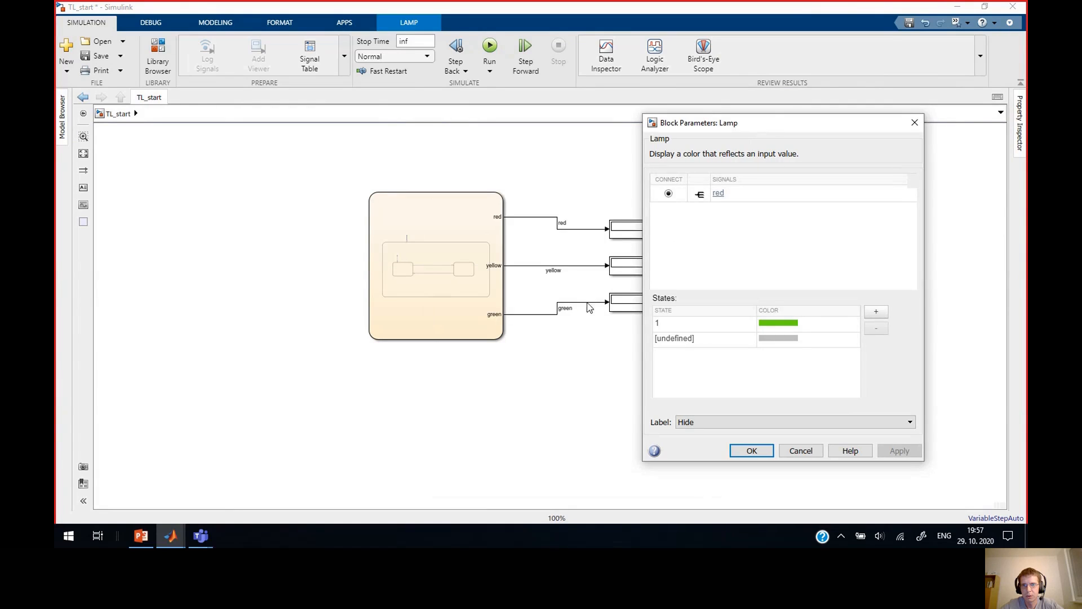
left_click(589, 307)
left_click(668, 193)
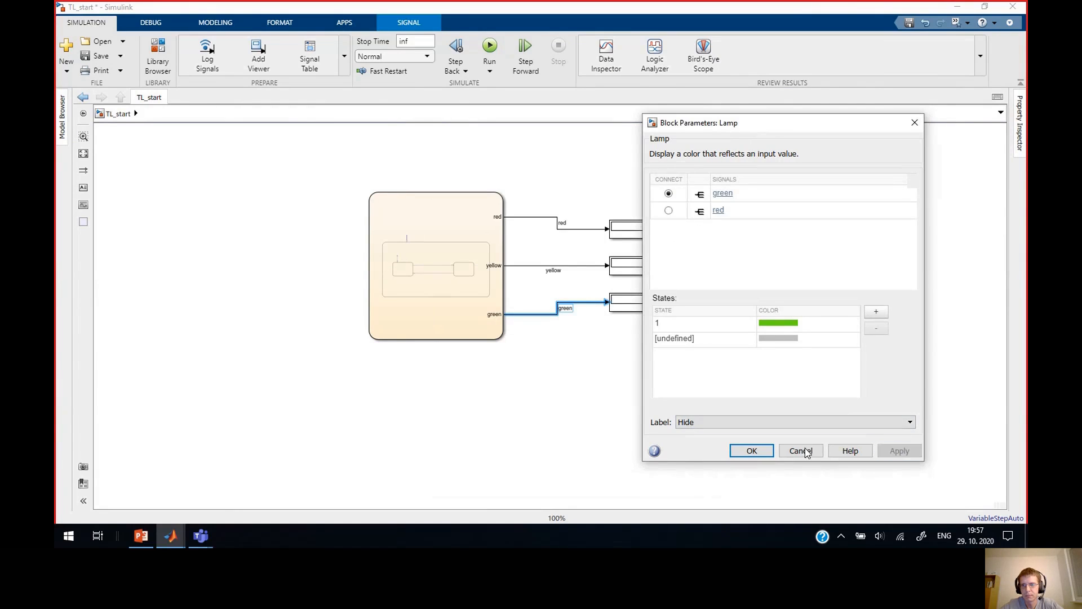
left_click(758, 451)
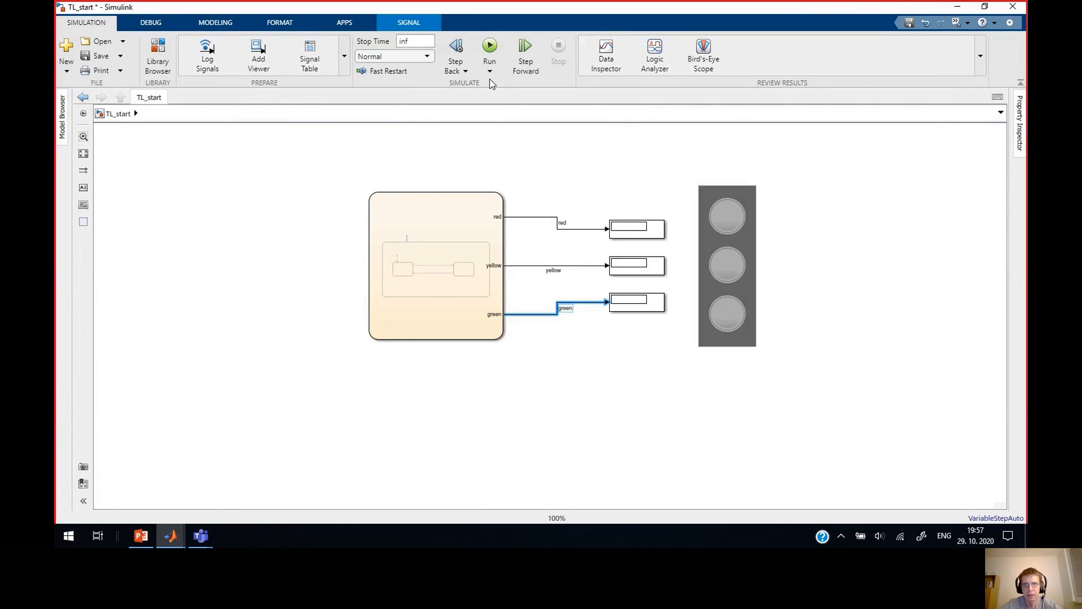
Step: Enable simulation pacing at a rate somewhat faster than 1, and run TL_start to watch the lamps before stopping it
left_click(490, 71)
left_click(512, 138)
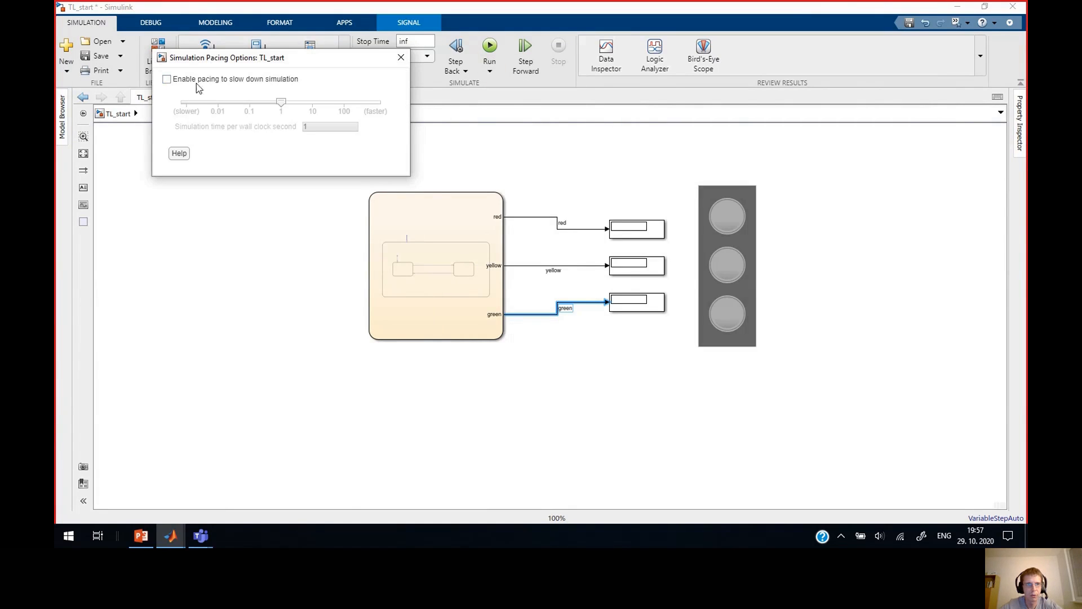
left_click(167, 80)
left_click_drag(280, 102, 296, 103)
left_click(401, 58)
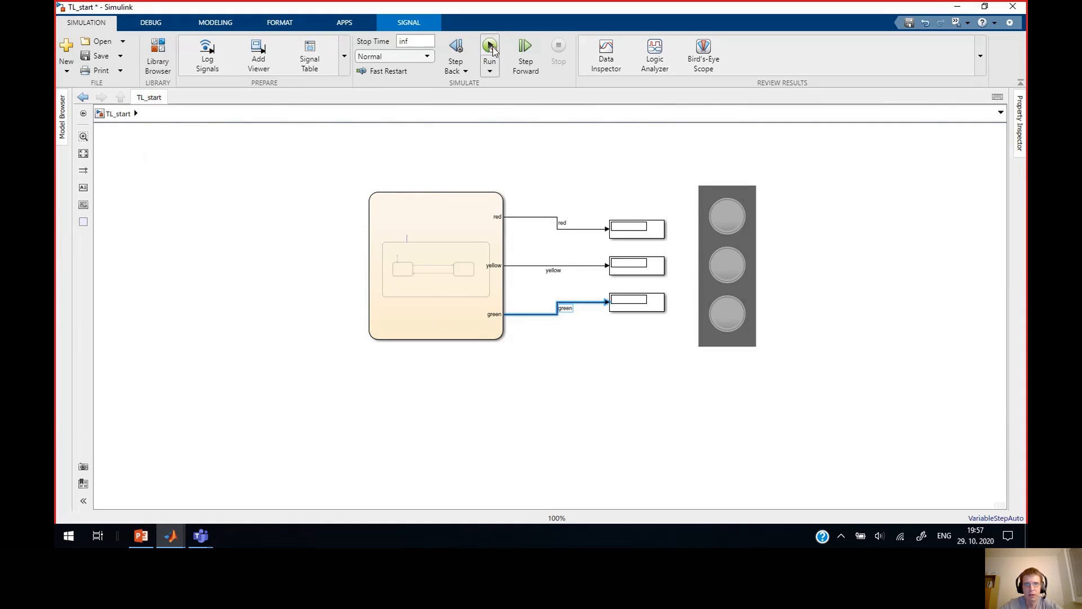
left_click(490, 46)
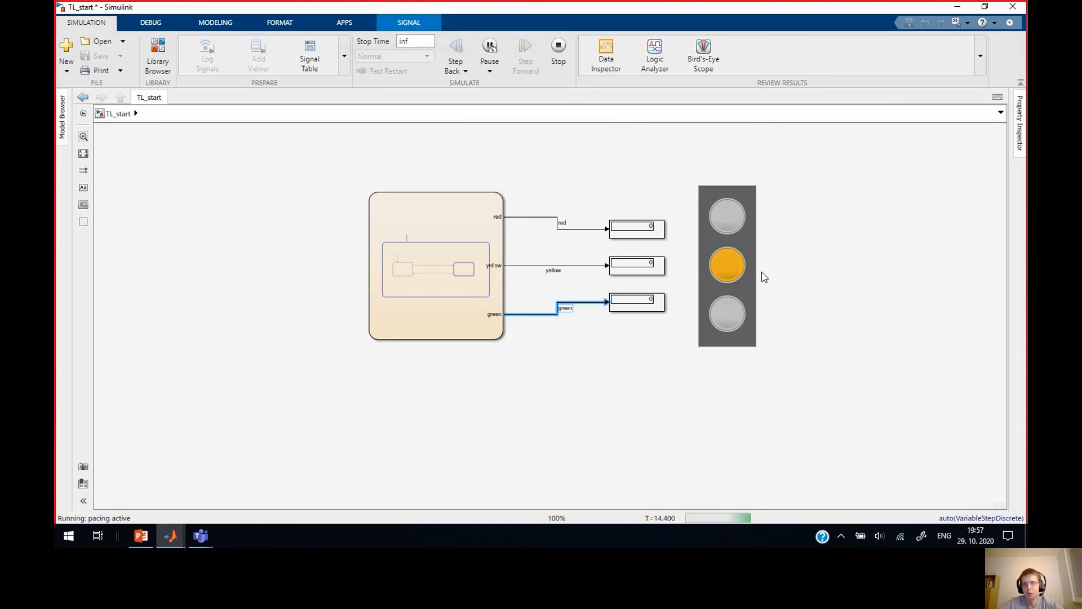
left_click(557, 50)
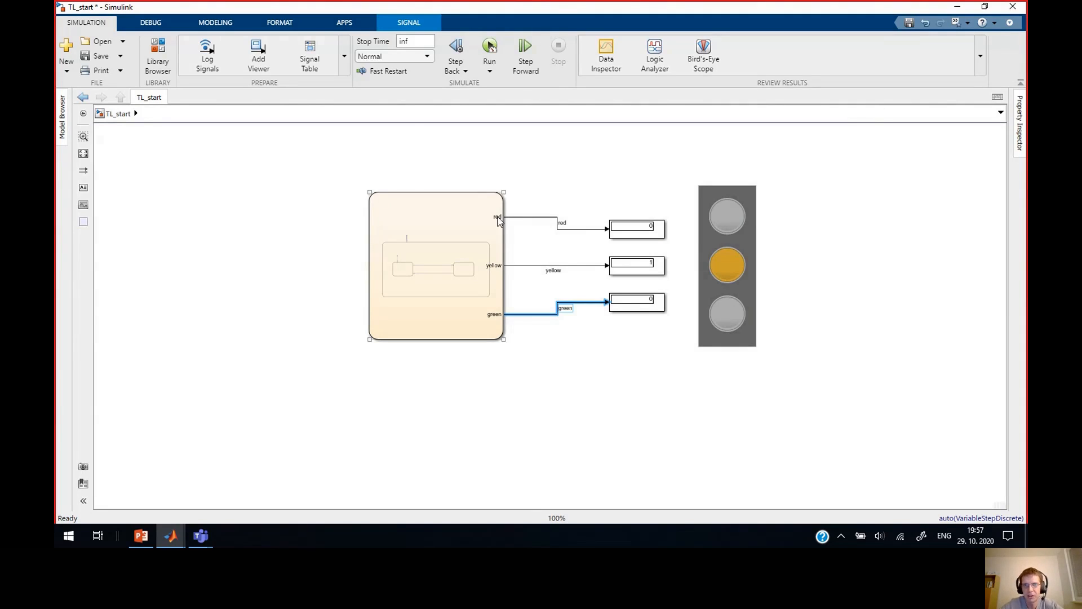
Step: Close the TL_start model without saving it, and close the Simulink Library Browser
left_click(1013, 6)
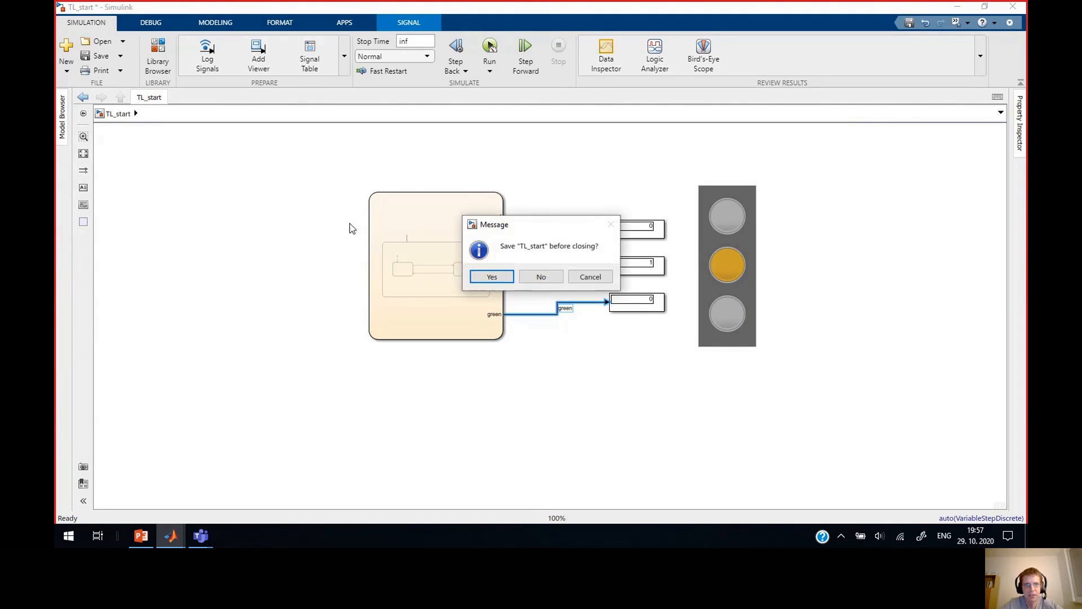
left_click(541, 277)
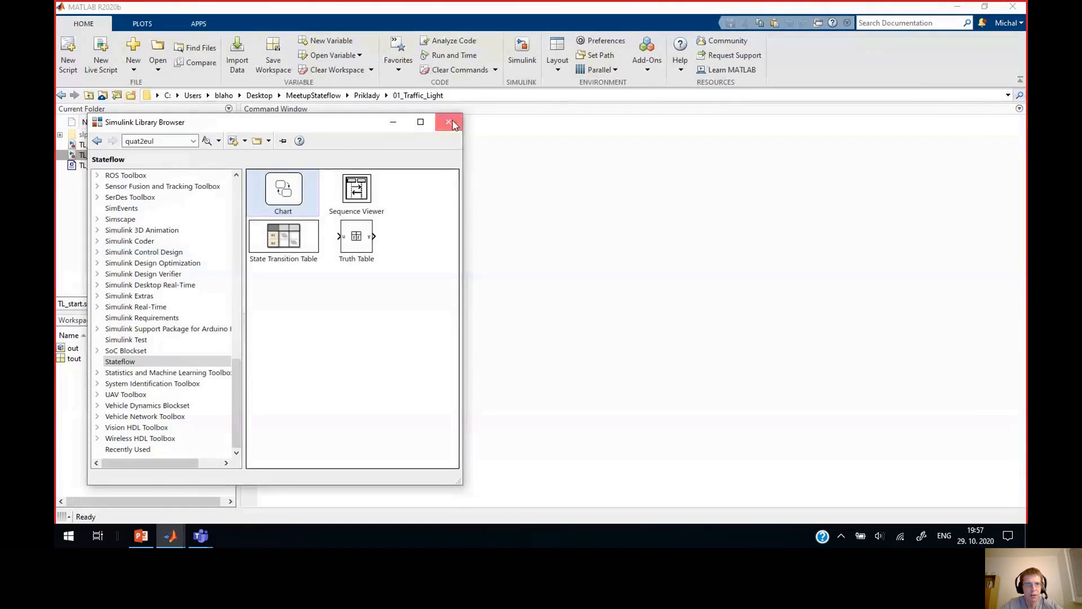
left_click(453, 115)
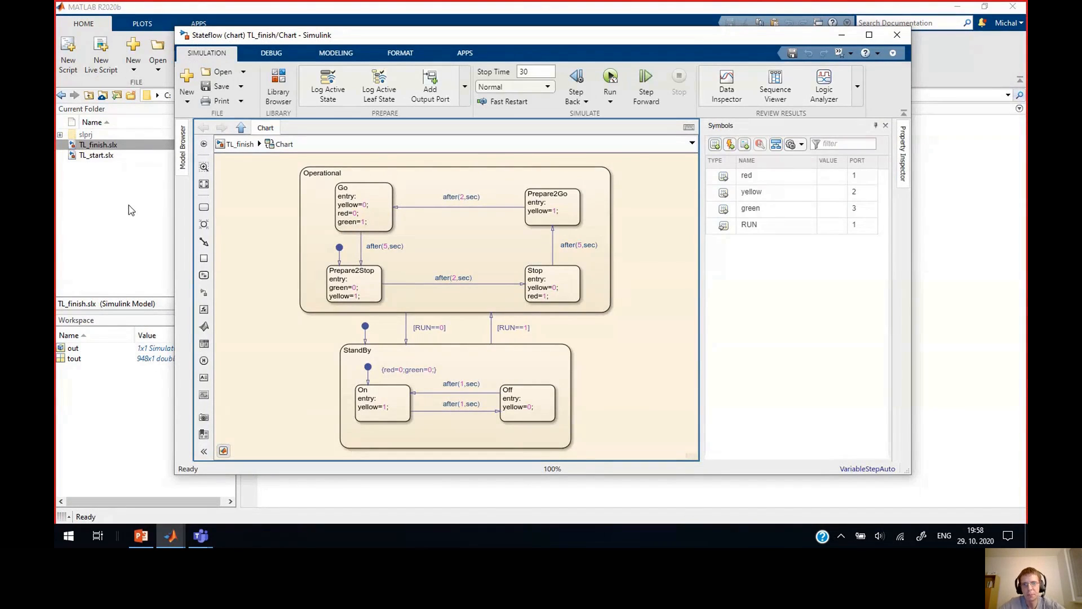
Step: Examine the Go, Prepare2Stop, Stop and Prepare2Go states and their timed transitions inside Operational in the TL_finish chart
scroll(299, 349, "up", 1)
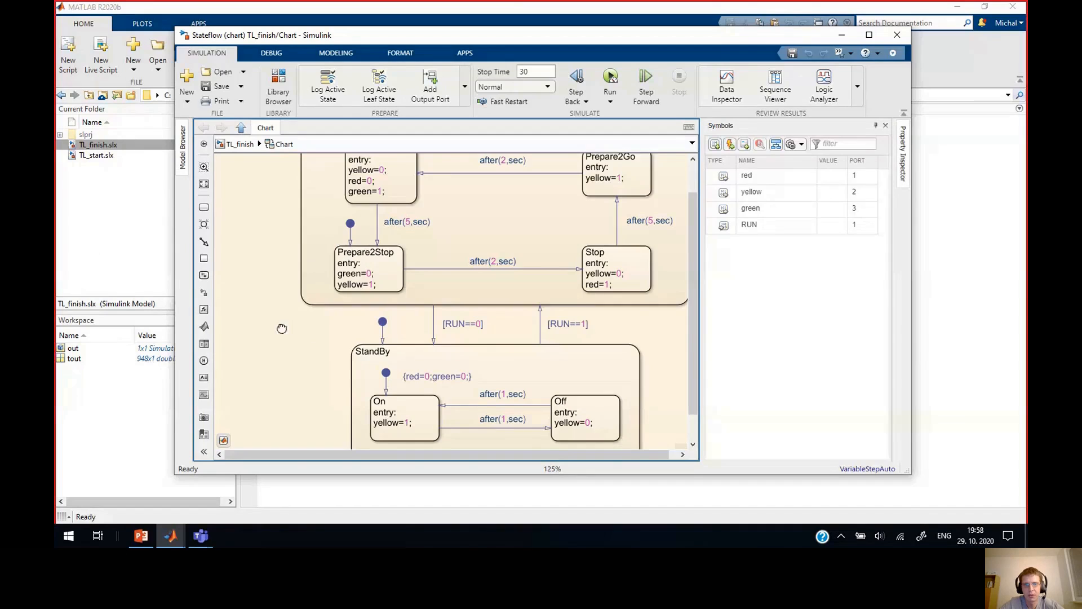
left_click_drag(282, 328, 243, 407)
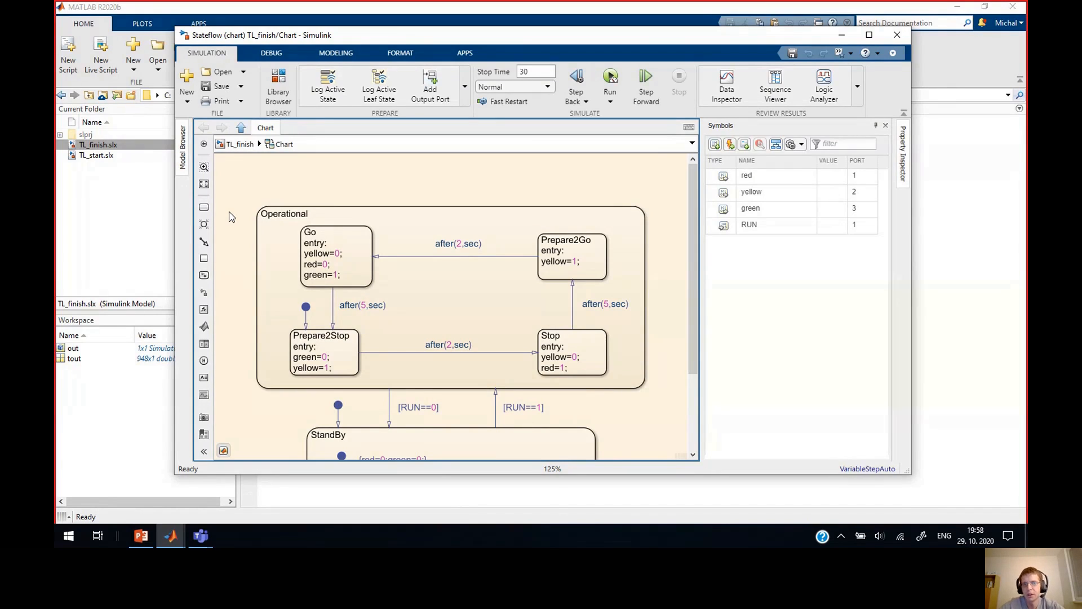
left_click(336, 319)
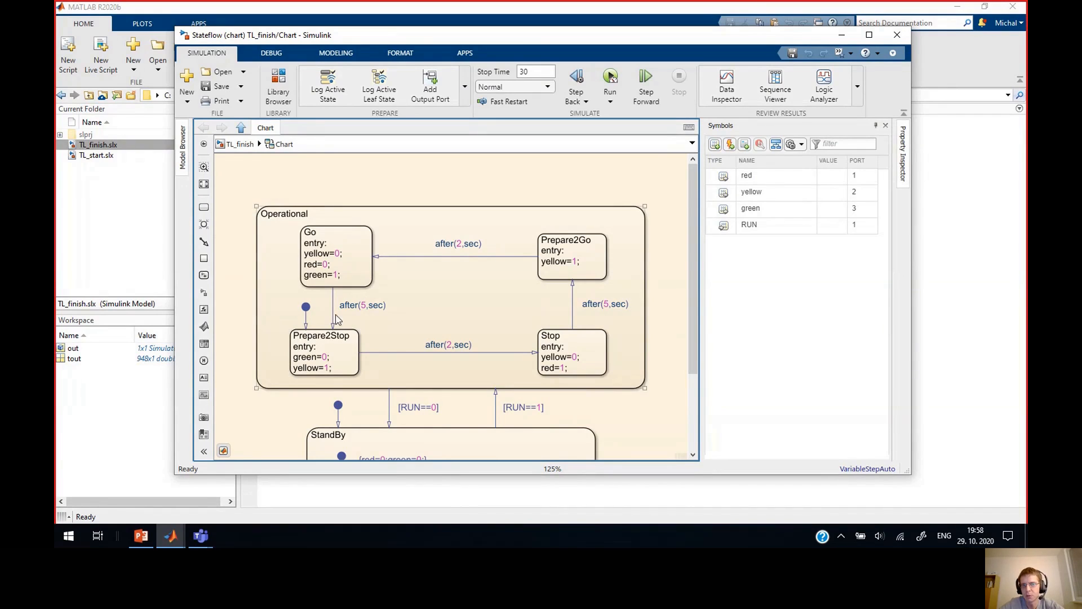
left_click(579, 374)
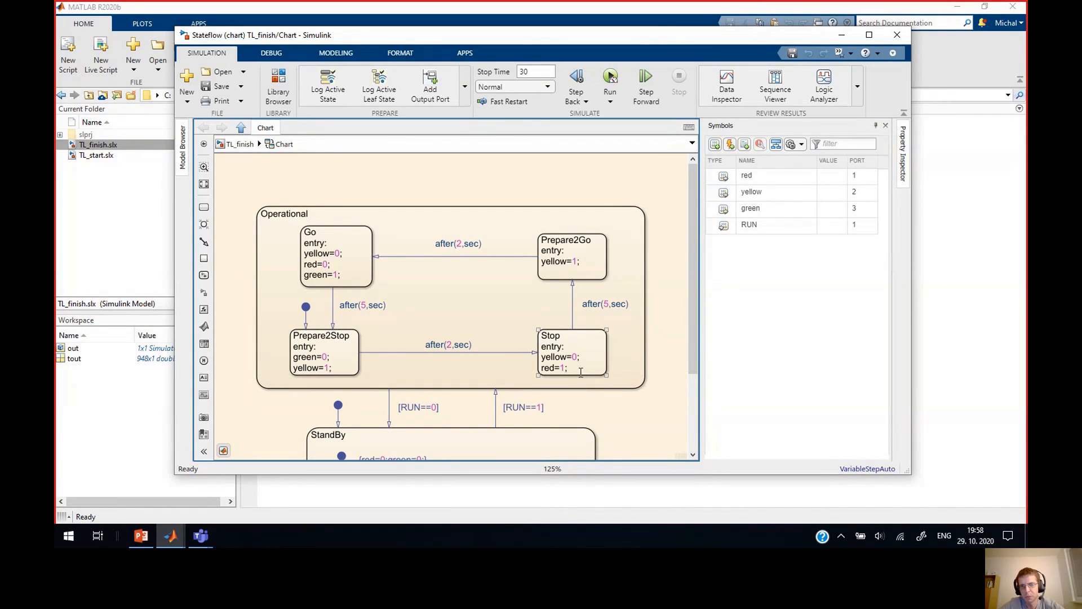
left_click(571, 259)
left_click(334, 349)
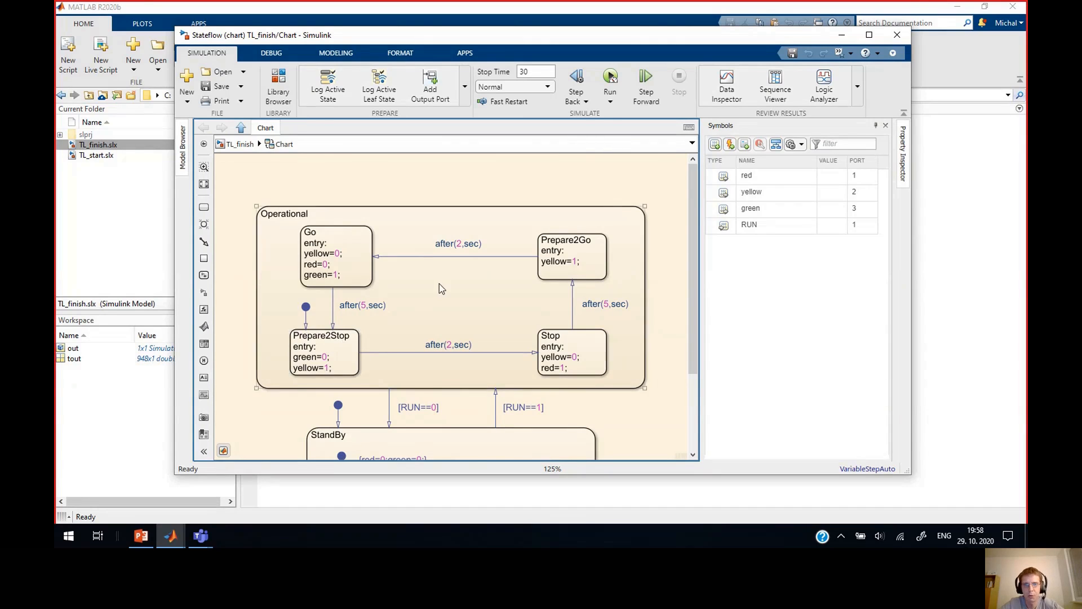
Step: Examine the whole TL_finish chart, including the StandBy state and the RUN conditions that switch between it and Operational
scroll(438, 283, "down", 2)
left_click_drag(631, 323, 618, 267)
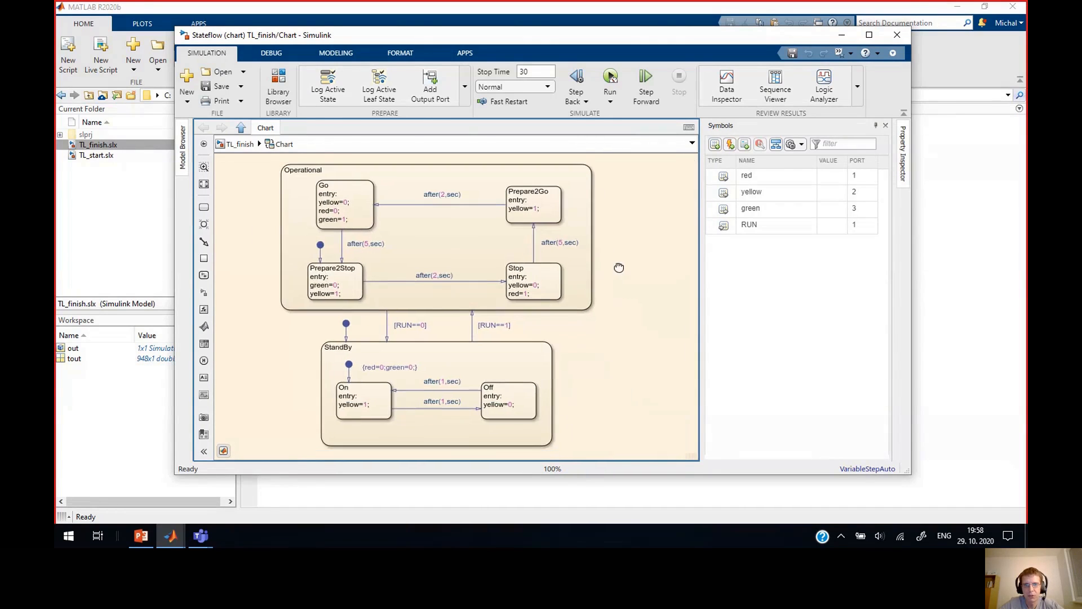
scroll(619, 267, "down", 1)
scroll(397, 221, "up", 1)
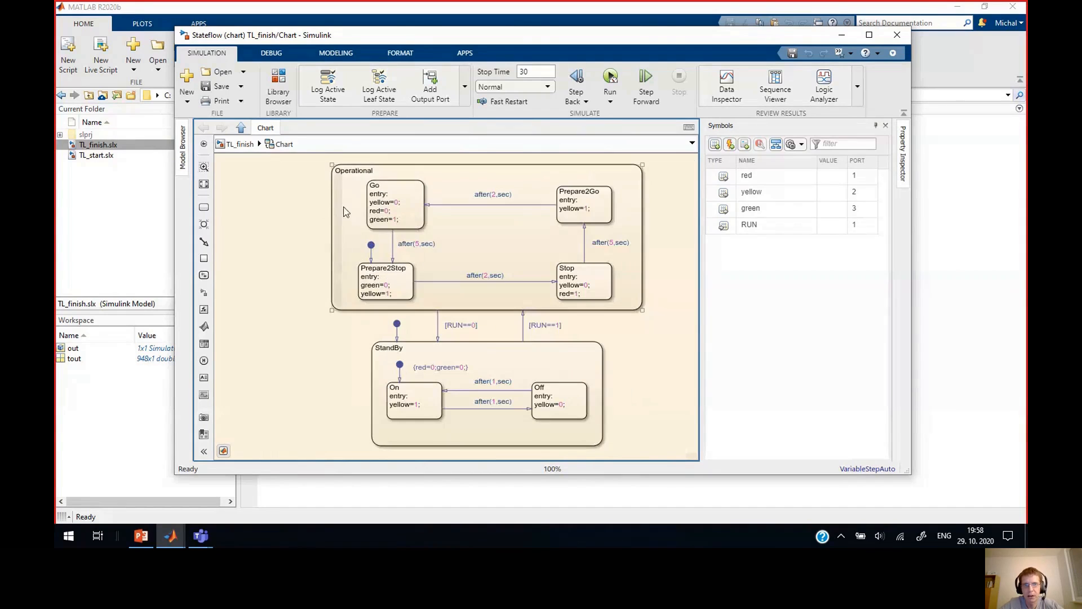
left_click(397, 354)
key("space")
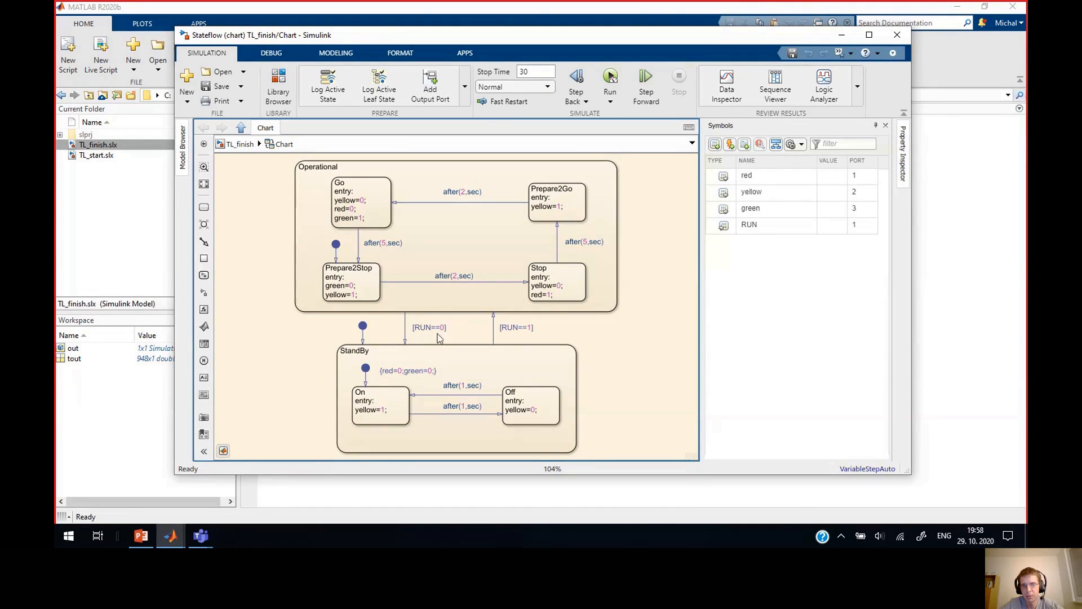
Step: At the top level of TL_finish, set simulation pacing to 3 simulation seconds per wall clock second and run the model
left_click(237, 145)
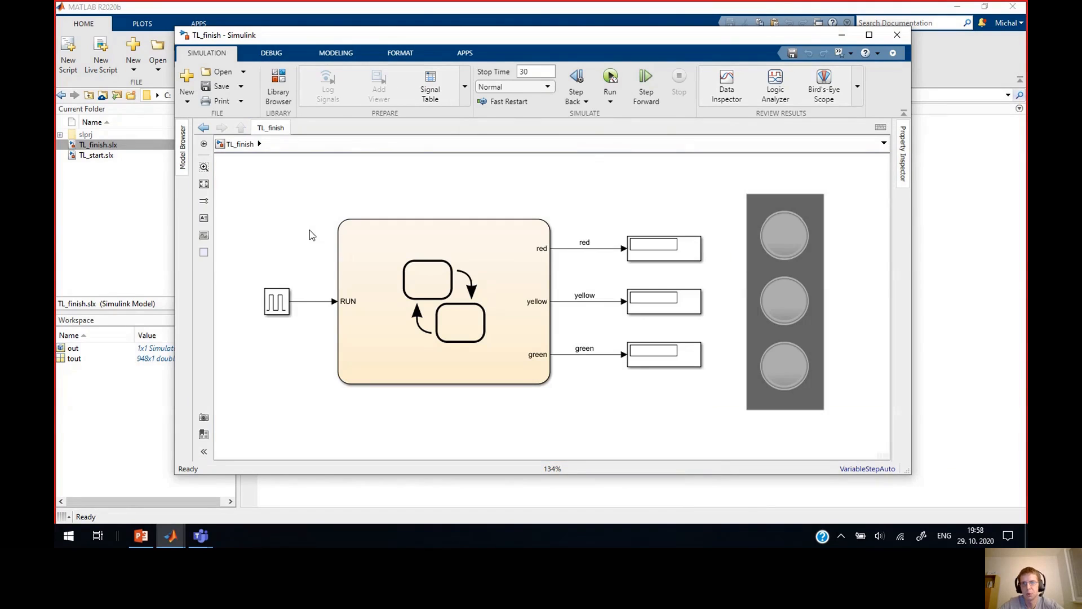
left_click(610, 102)
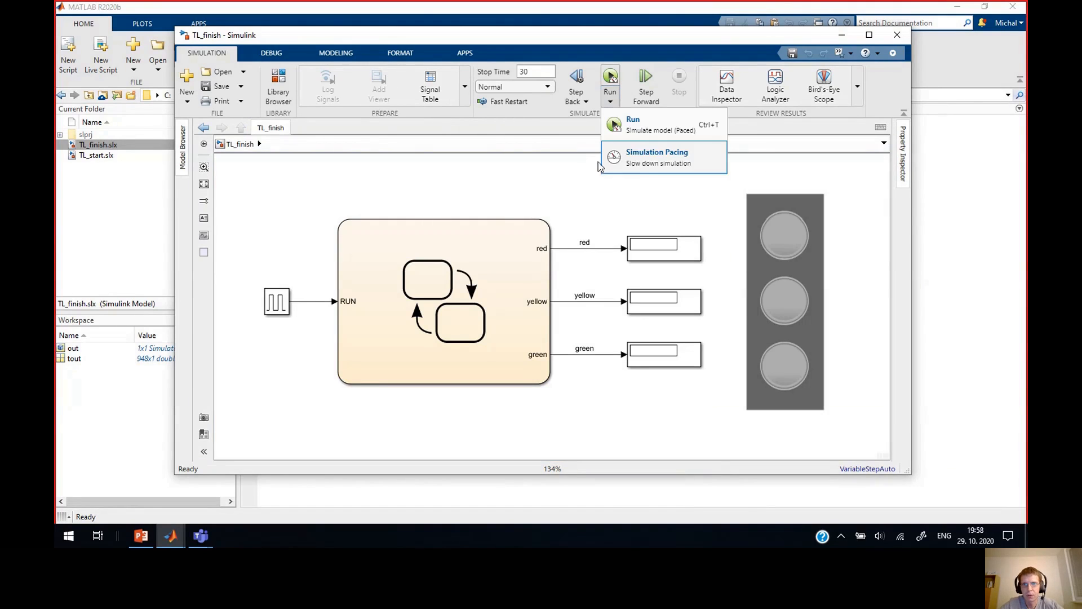
left_click(642, 163)
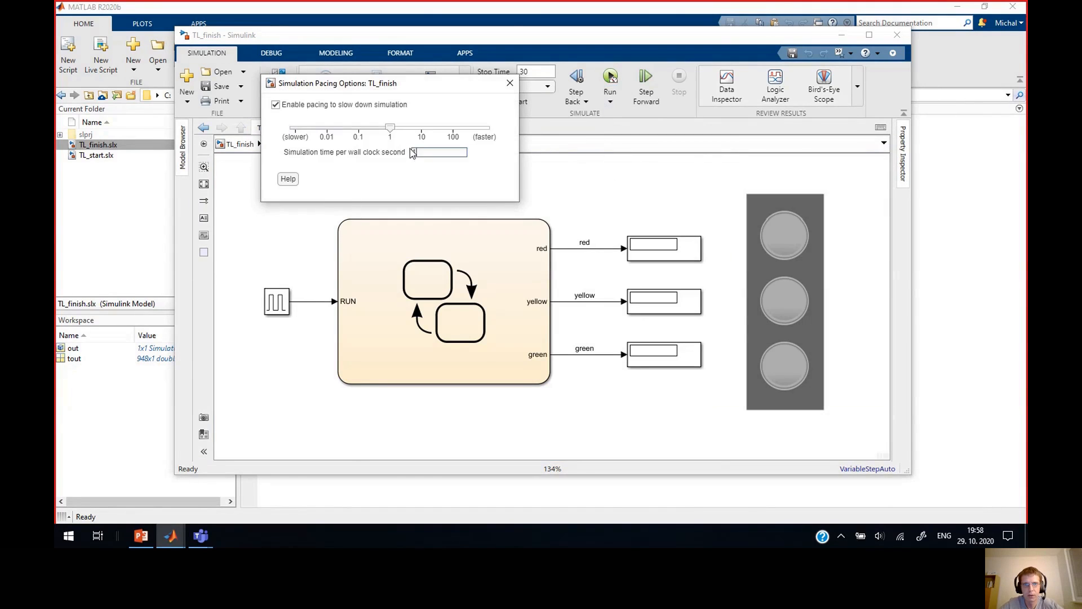
left_click_drag(390, 131, 405, 134)
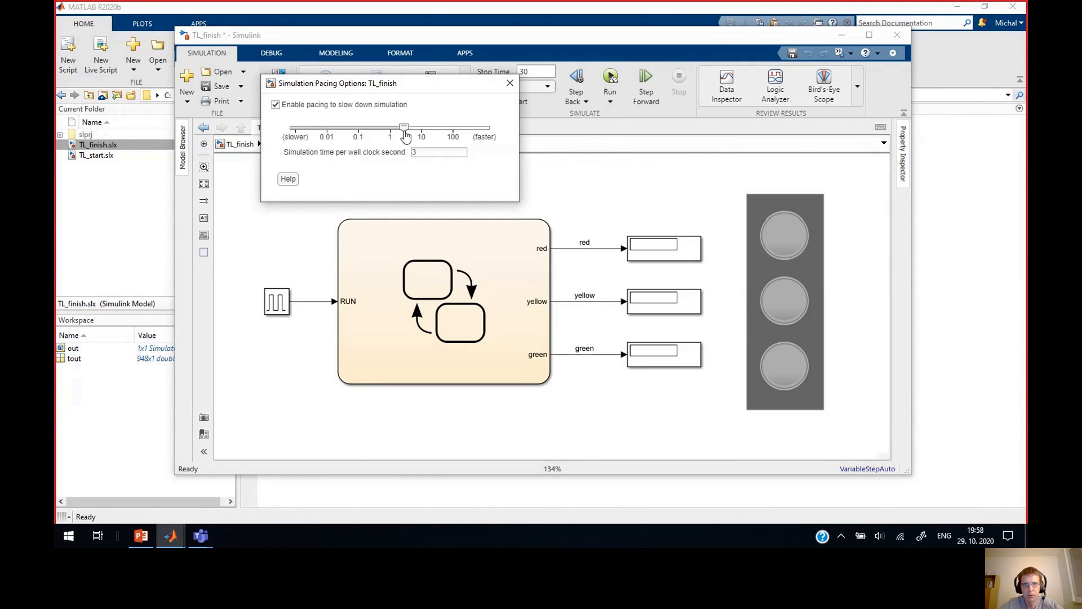
left_click(509, 83)
left_click(609, 93)
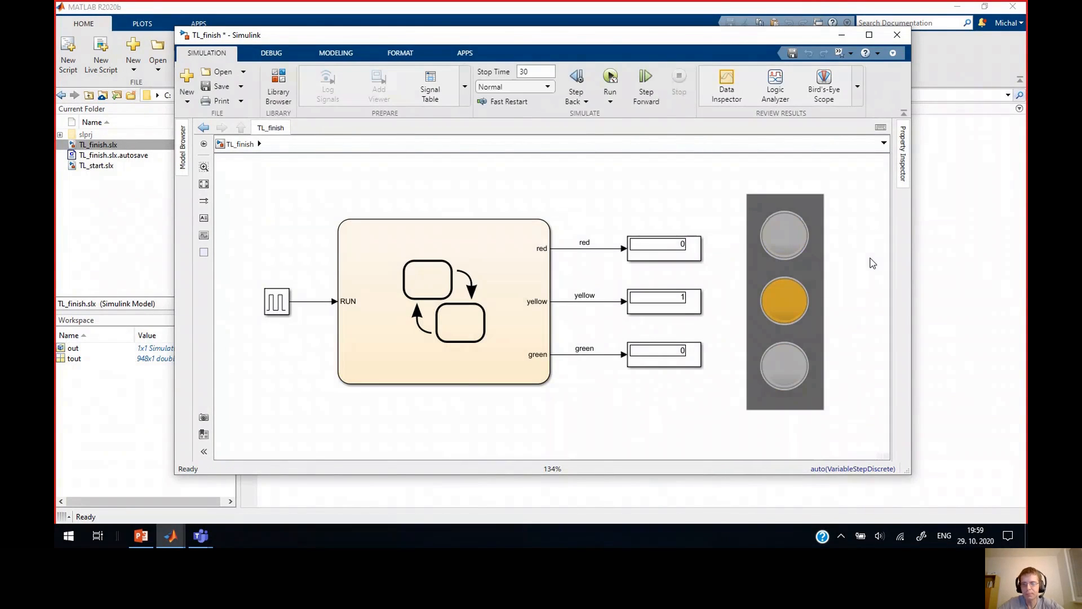
Step: Switch to the SF_meetup.pptx presentation in PowerPoint and advance from the Traffic Light project slide to "Analyzing charts"
left_click(500, 275)
key("alt+Tab")
key("alt+Tab")
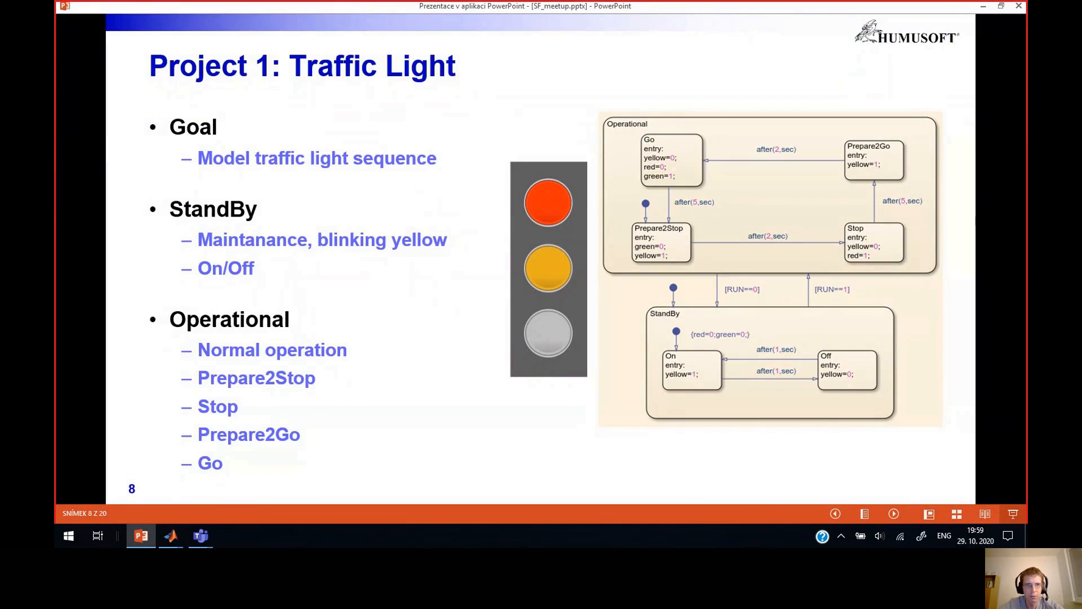
left_click(489, 250)
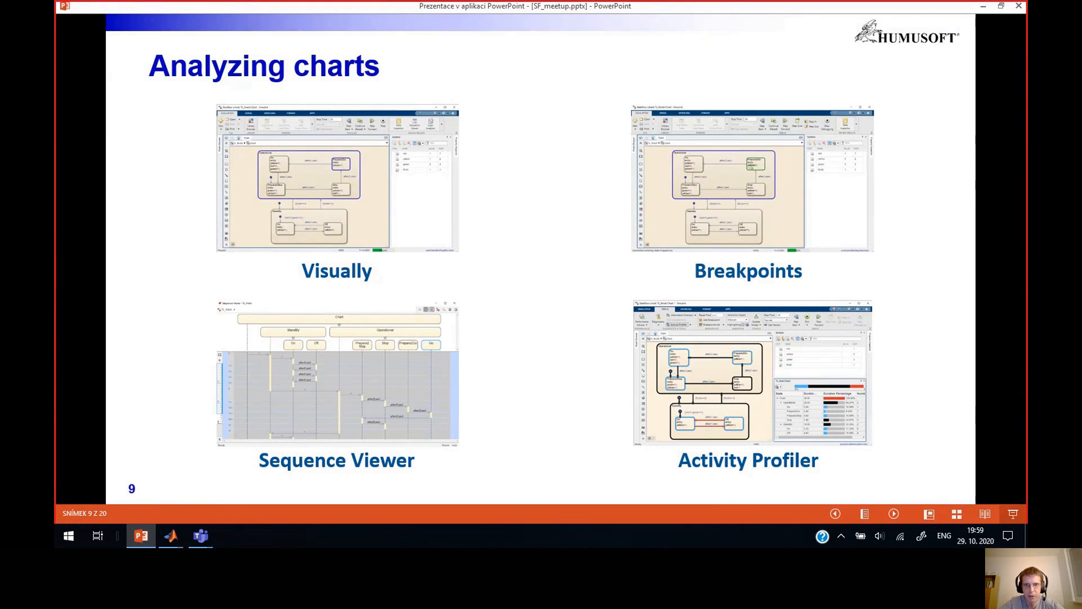
Step: Return to TL_finish in Simulink, open its Chart block and show the chart in a maximized window
key("alt+Tab")
left_click(482, 292)
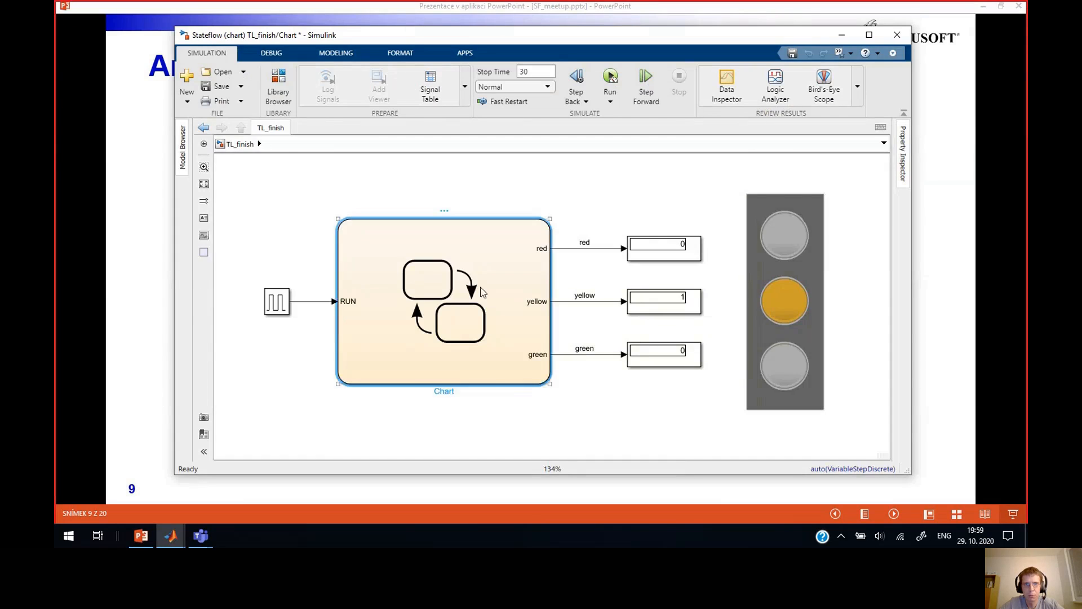
double_click(482, 291)
key("super+Up")
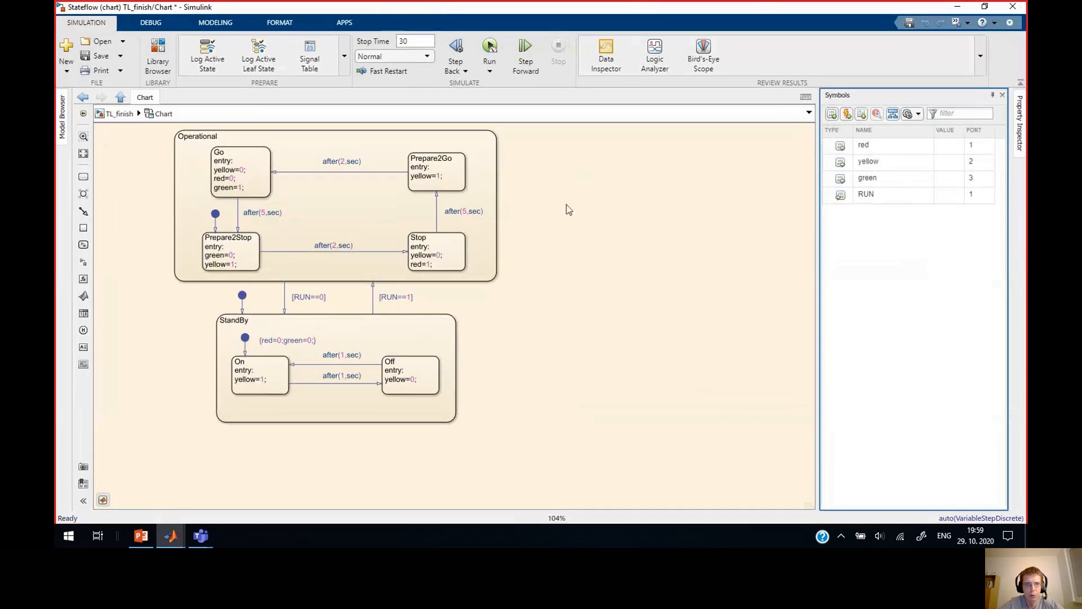
left_click_drag(551, 227, 537, 267)
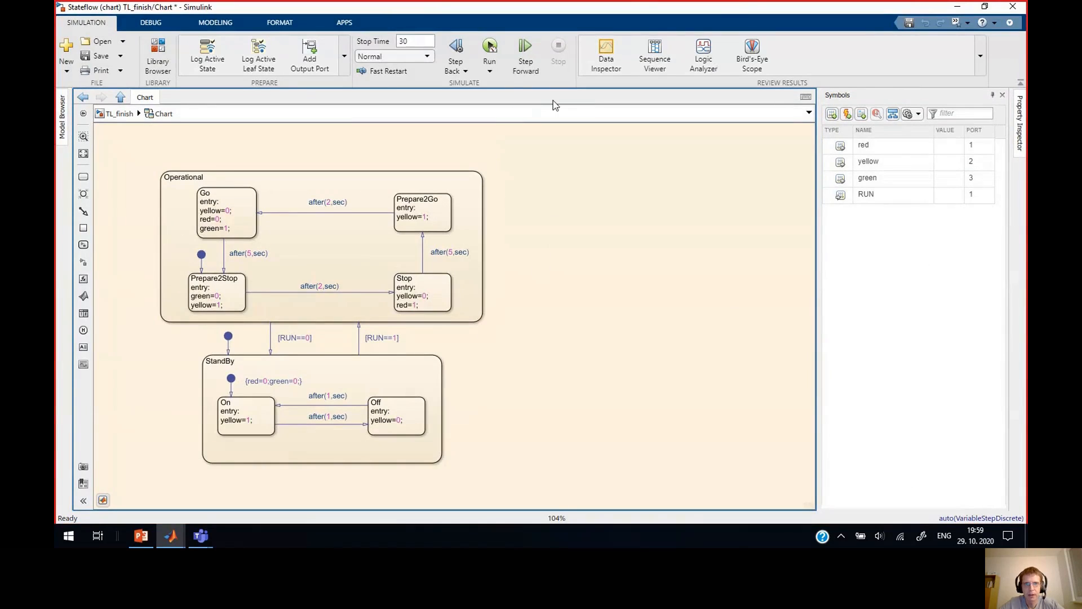
Step: Turn off simulation pacing for the TL_finish model
left_click(489, 71)
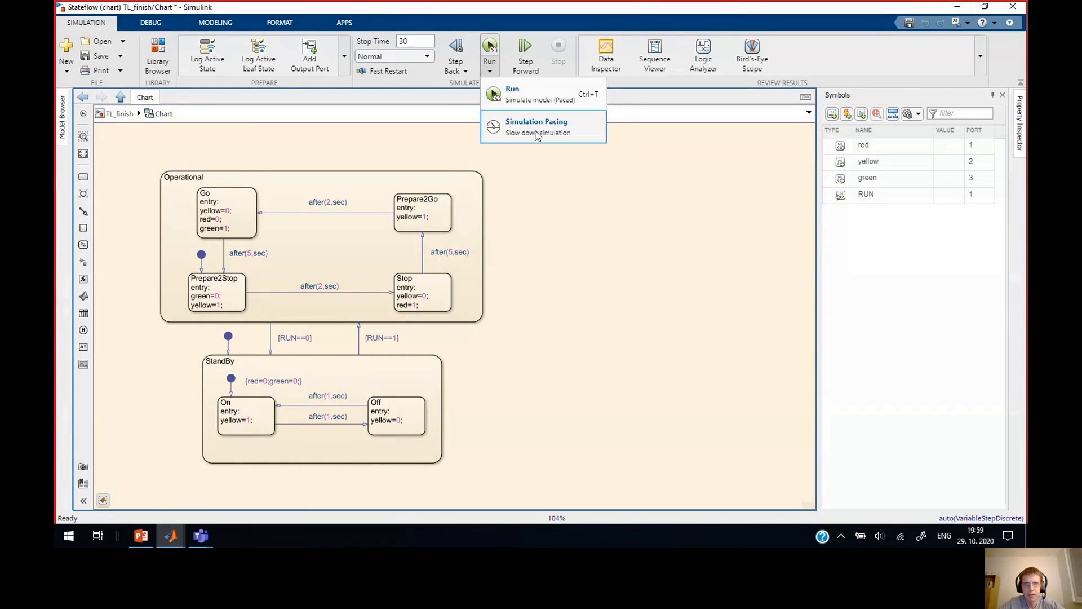
left_click(536, 132)
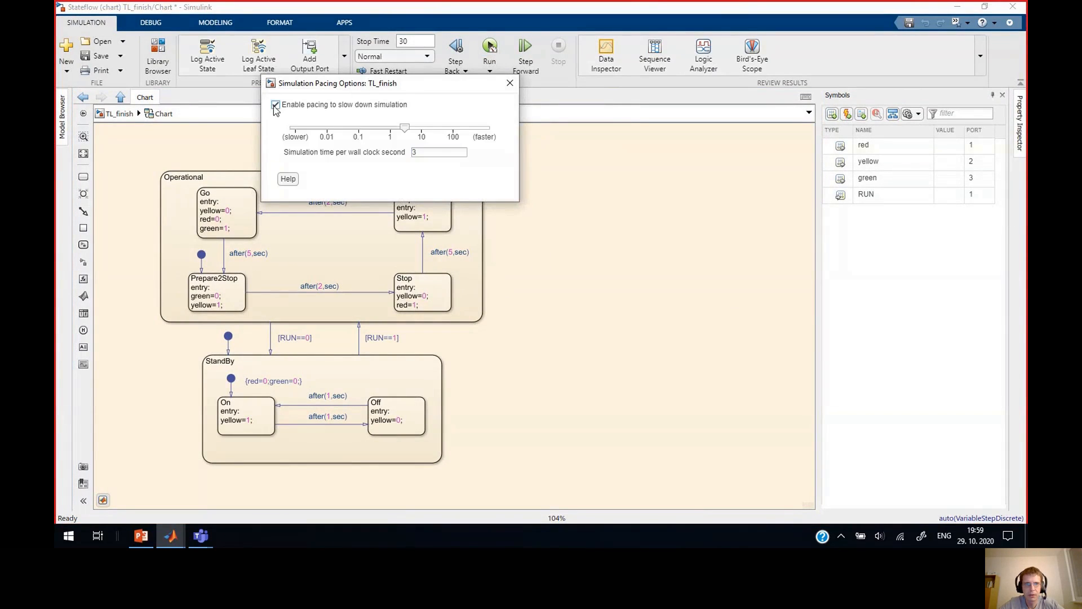
left_click(274, 103)
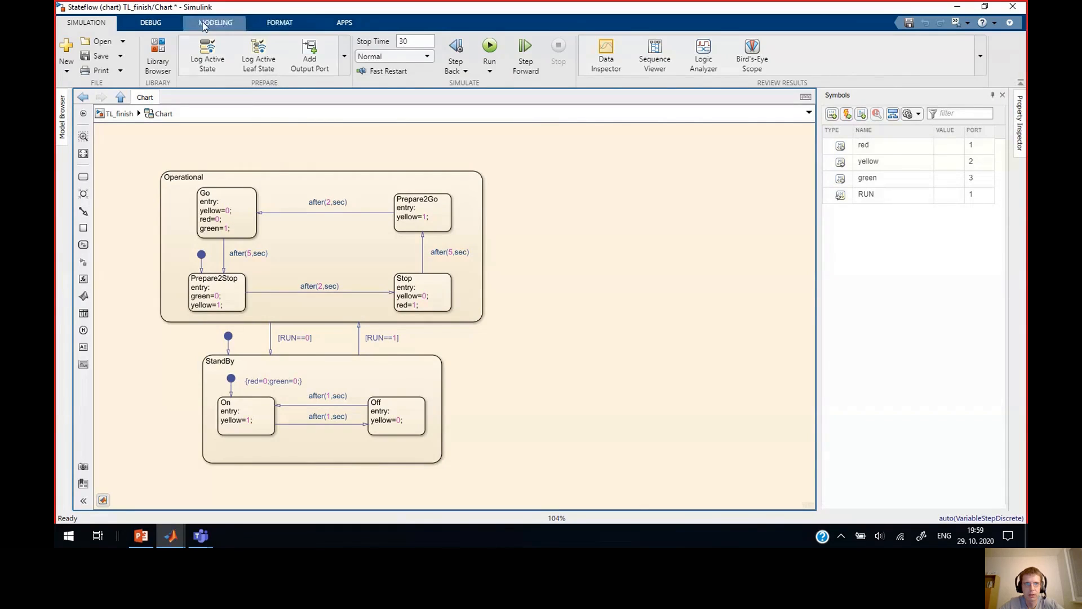
Step: Keep the chart animation speed at Medium and run the simulation twice to watch the animated states
left_click(215, 22)
left_click(151, 22)
left_click(376, 55)
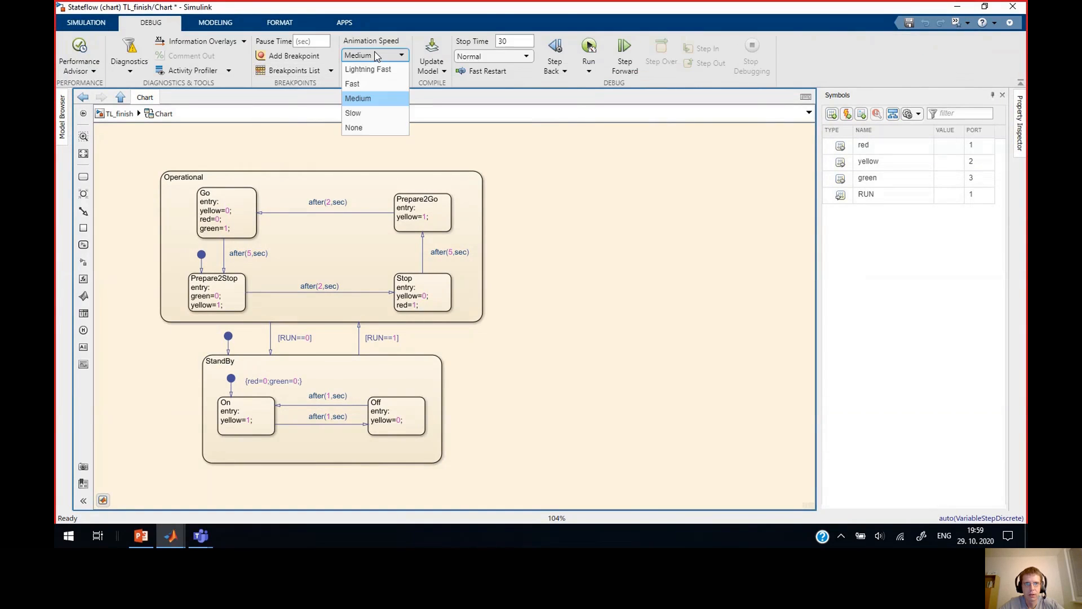
left_click(361, 96)
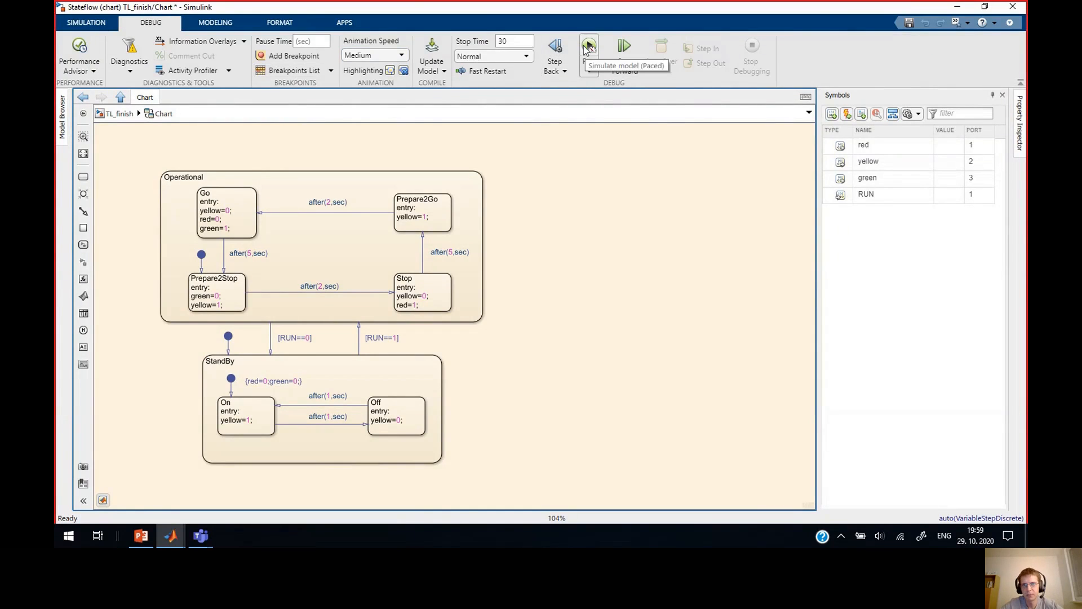
left_click(587, 48)
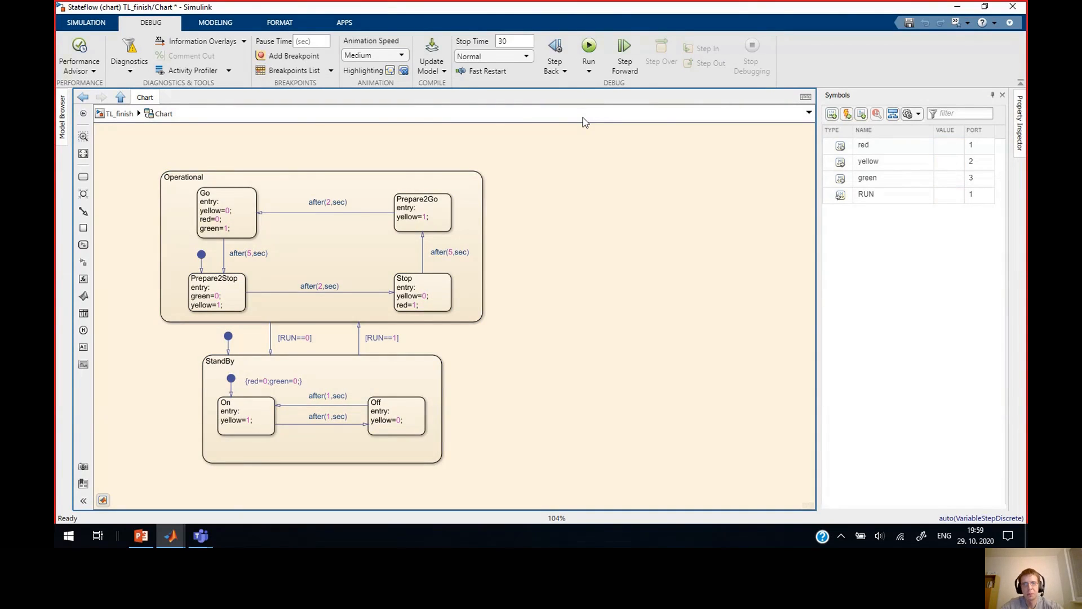
left_click(589, 69)
left_click(595, 49)
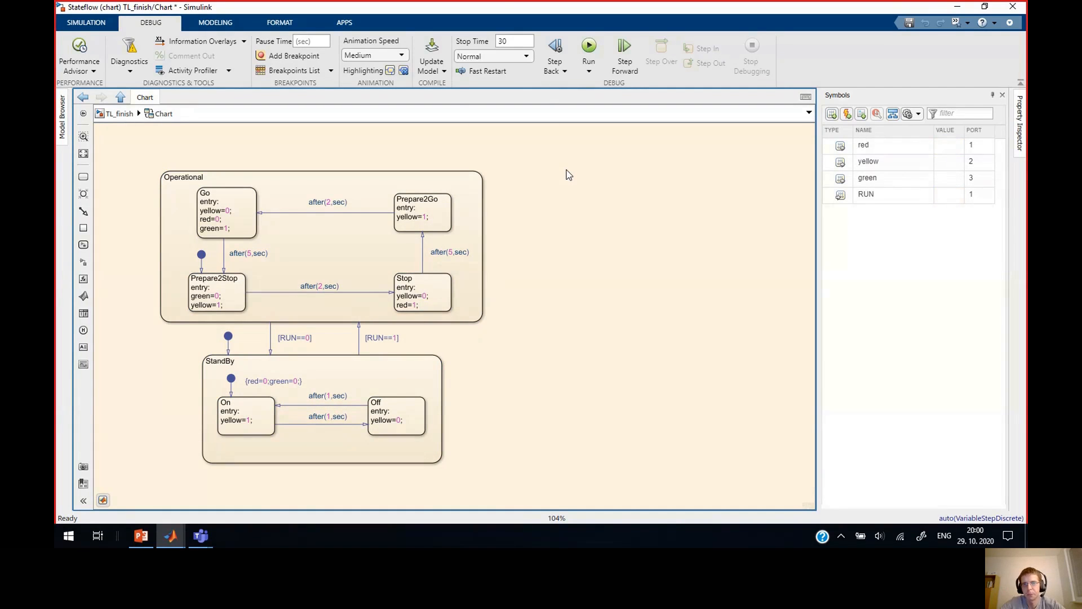
Step: Add a breakpoint to the Prepare2Go state and start the simulation
left_click(440, 215)
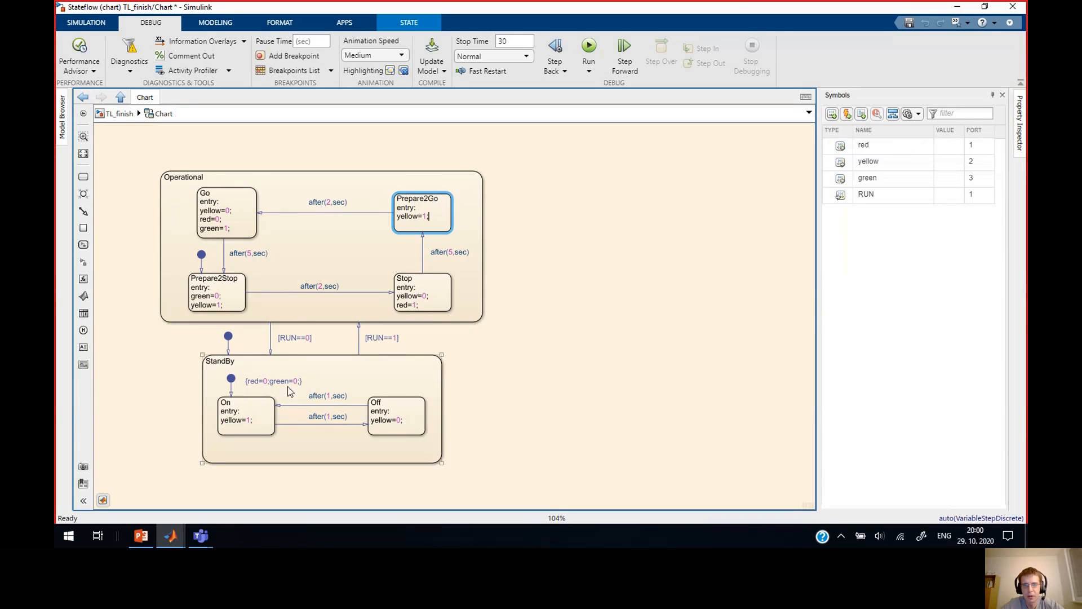
left_click(414, 225)
left_click(294, 56)
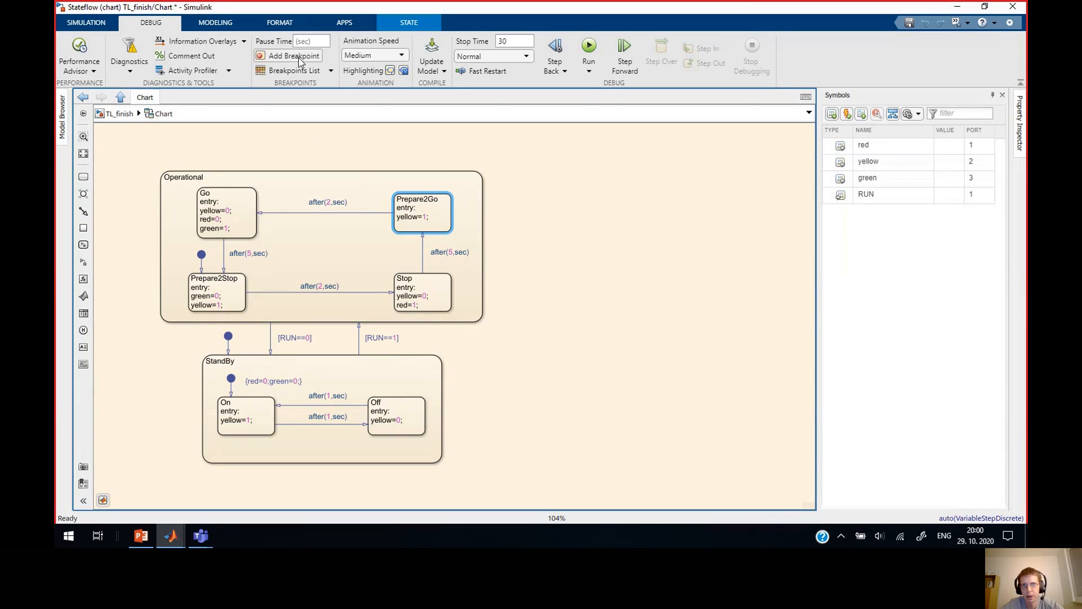
left_click(588, 47)
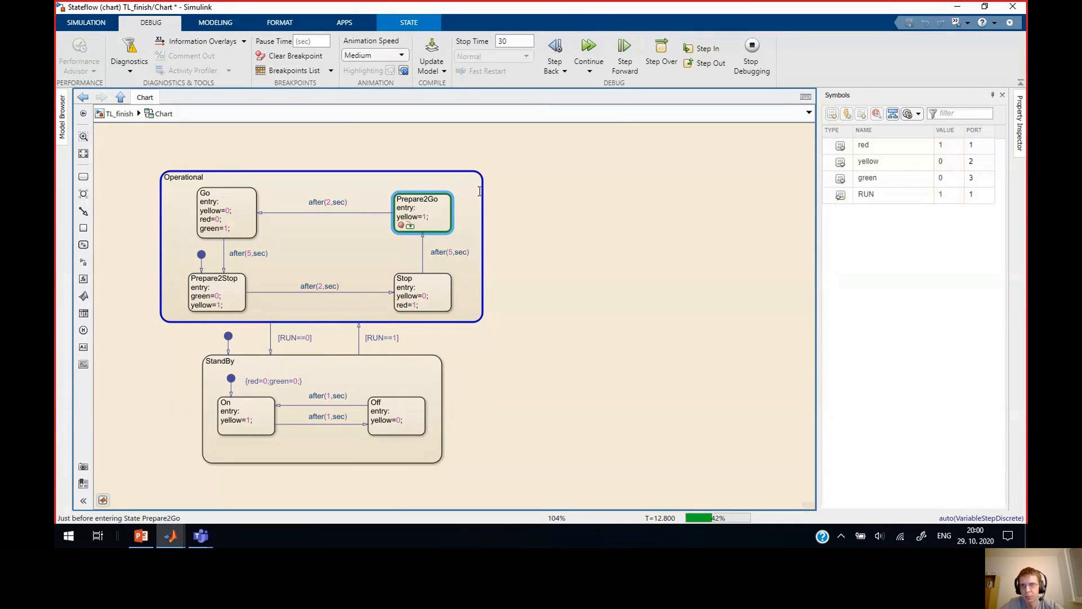
Step: Step into the chart execution five times from the Prepare2Go breakpoint, and stop debugging
left_click(699, 49)
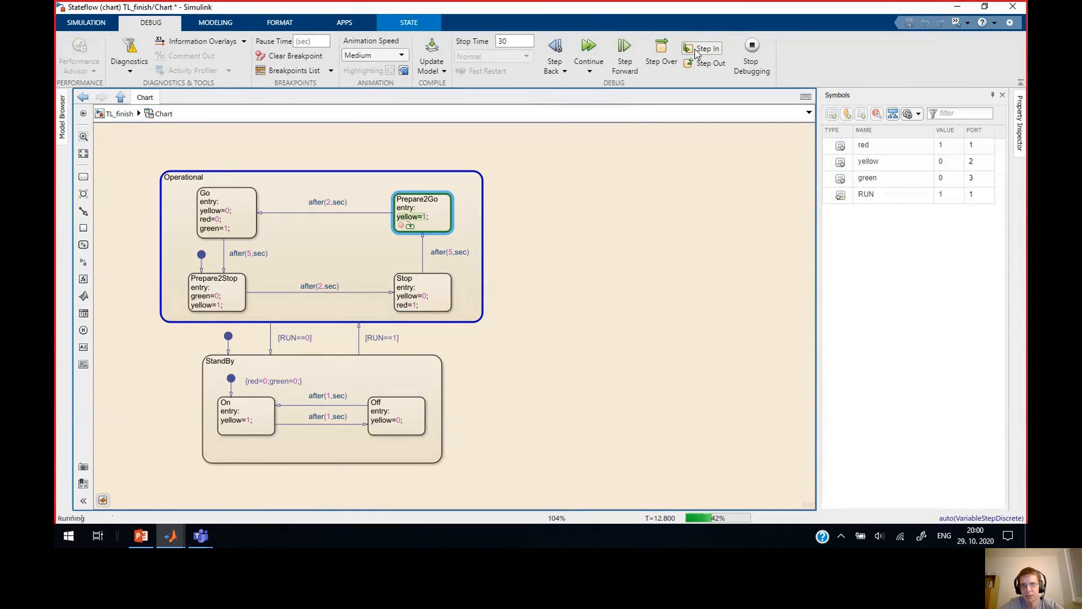
left_click(699, 49)
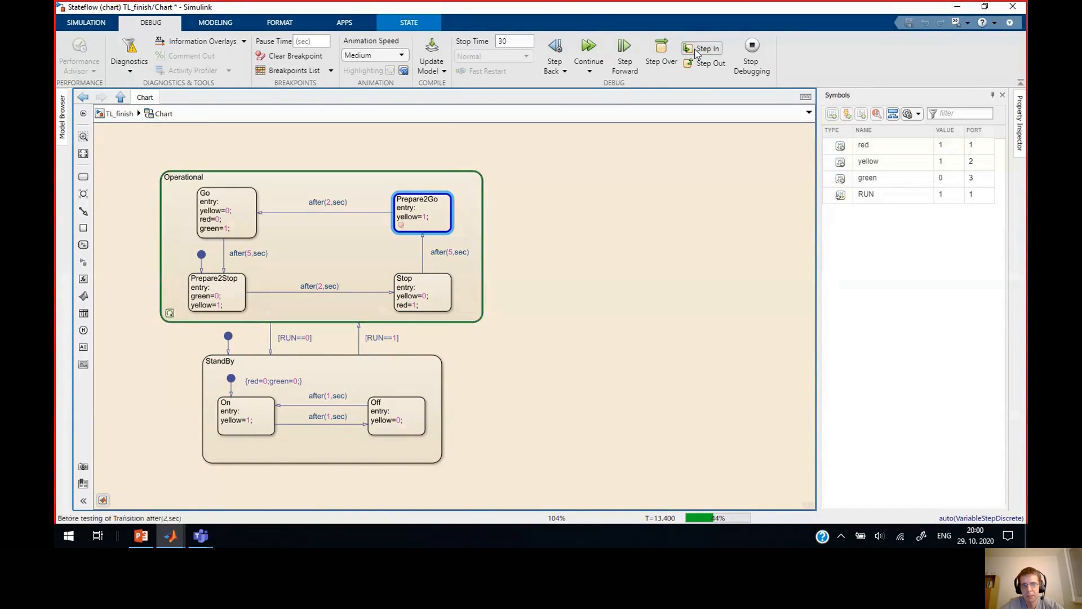
left_click(698, 50)
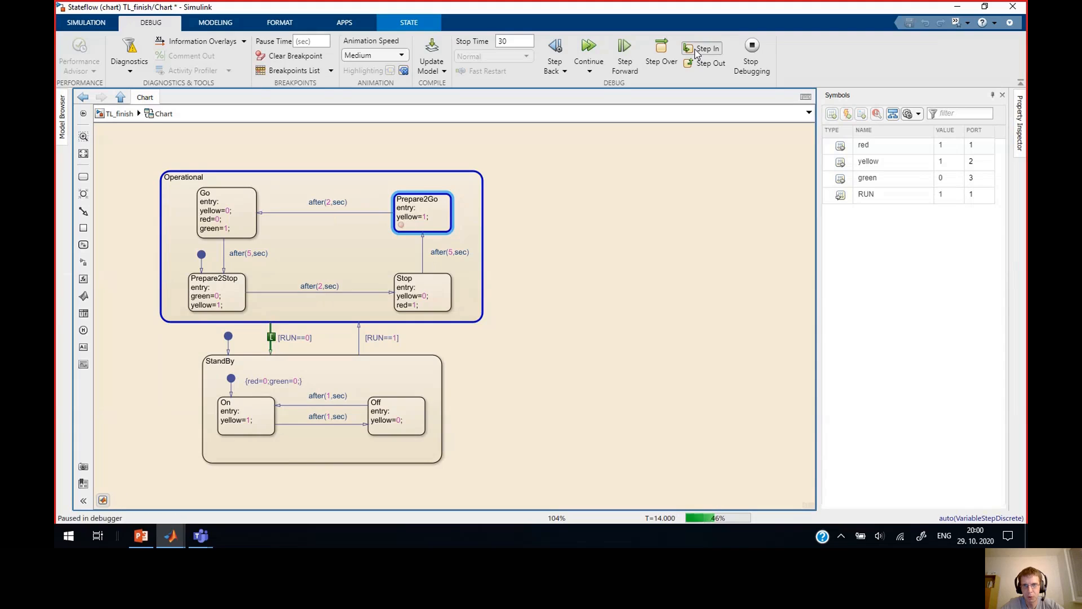
left_click(699, 50)
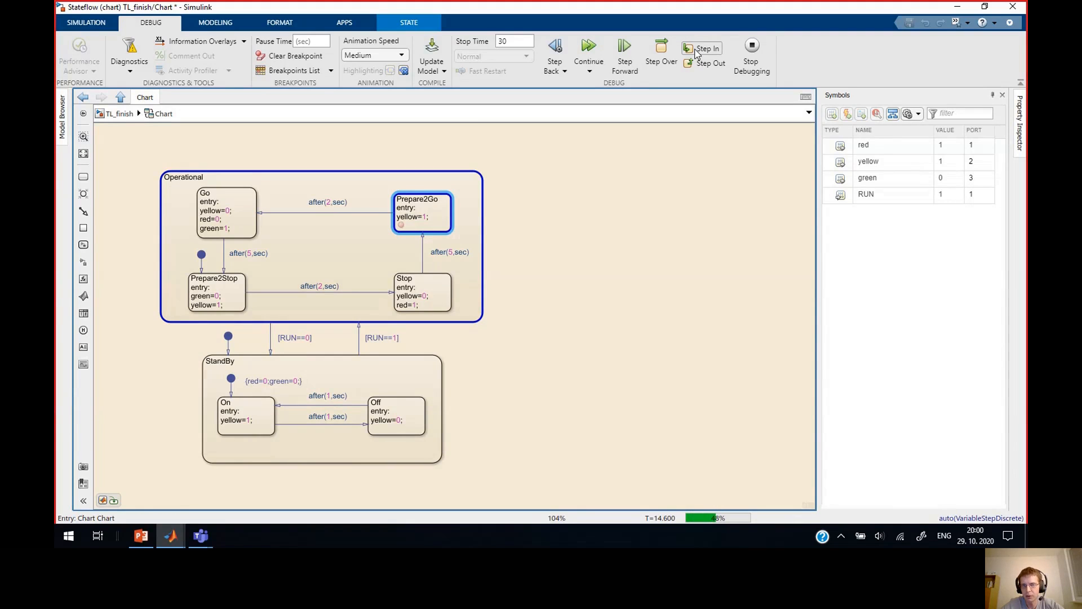
left_click(699, 50)
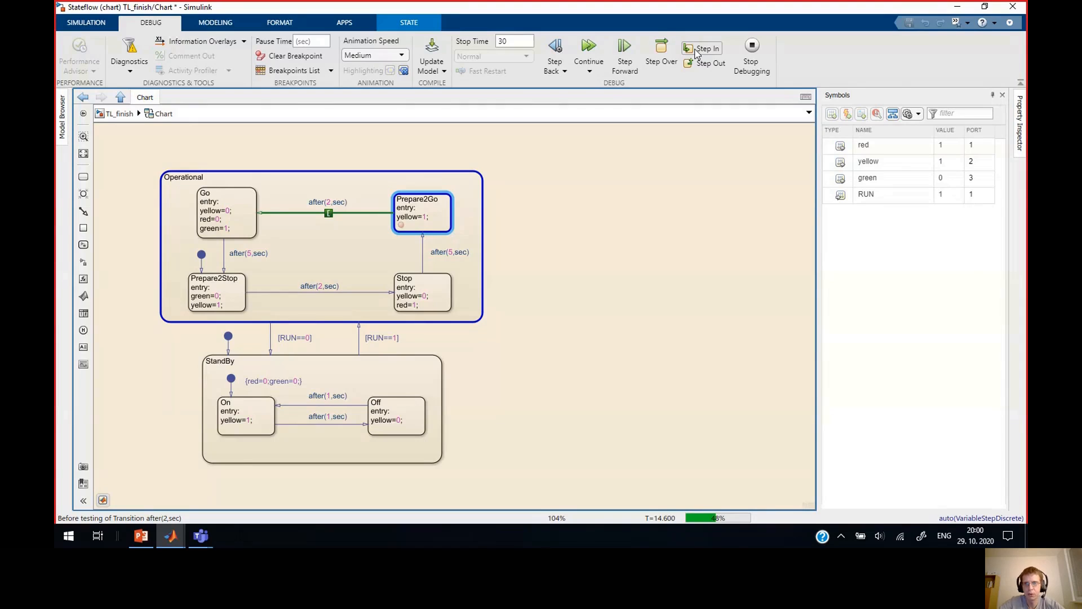
left_click(752, 49)
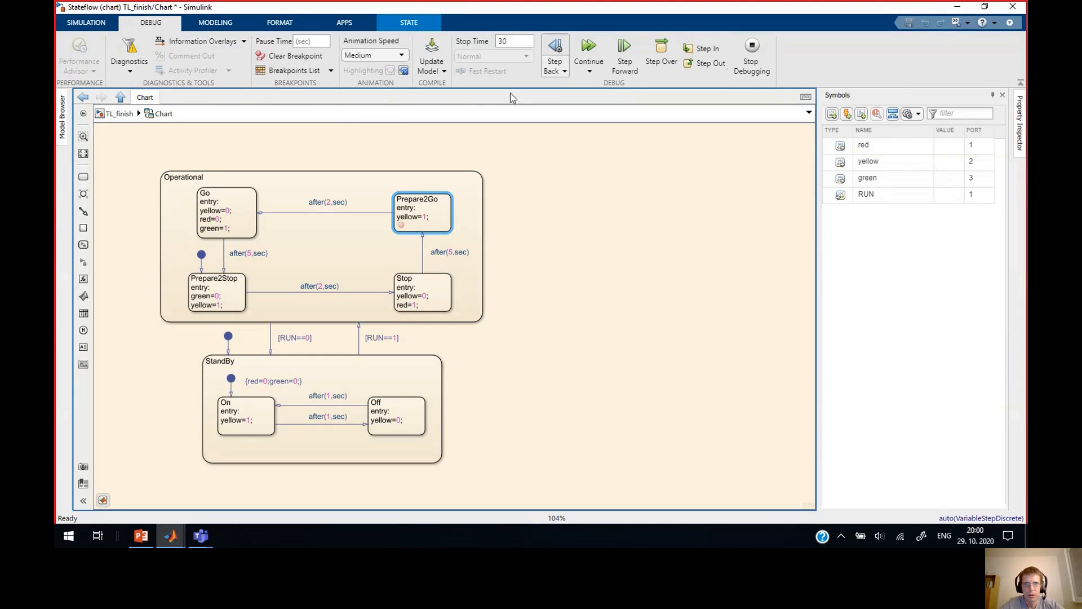
Step: Set the chart animation speed to Lightning Fast and deselect the Prepare2Go state
left_click(389, 61)
left_click(369, 69)
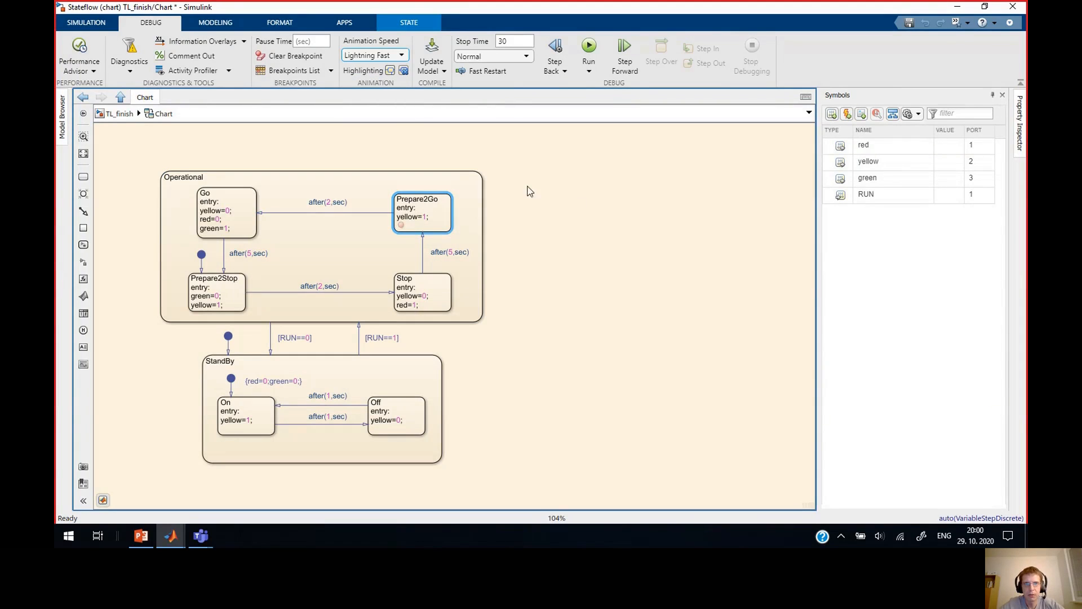
left_click(574, 211)
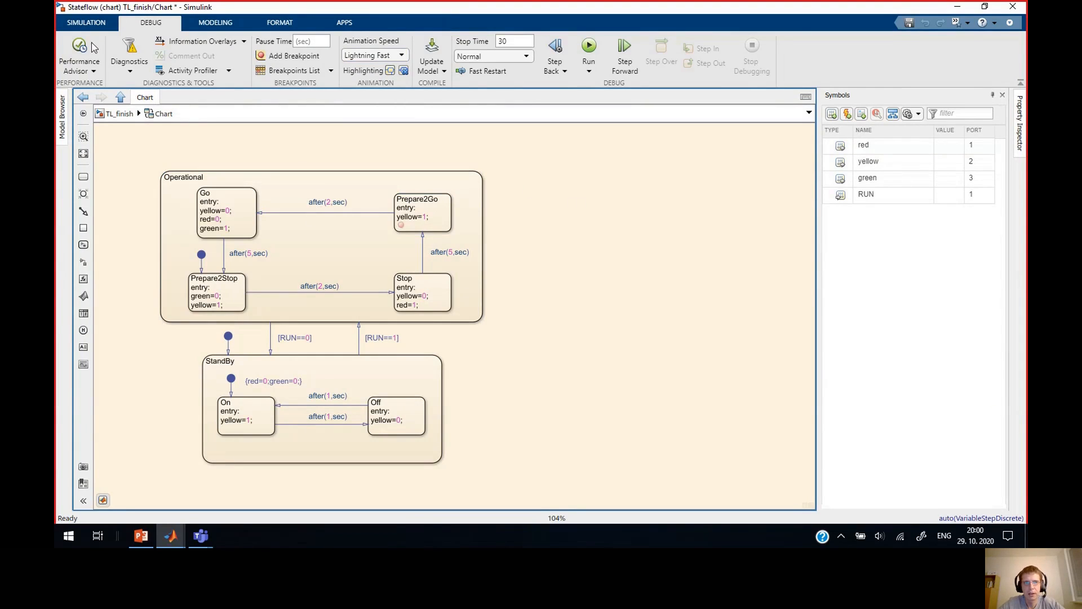
Step: Enable Log Active State at chart level and run the simulation
left_click(89, 24)
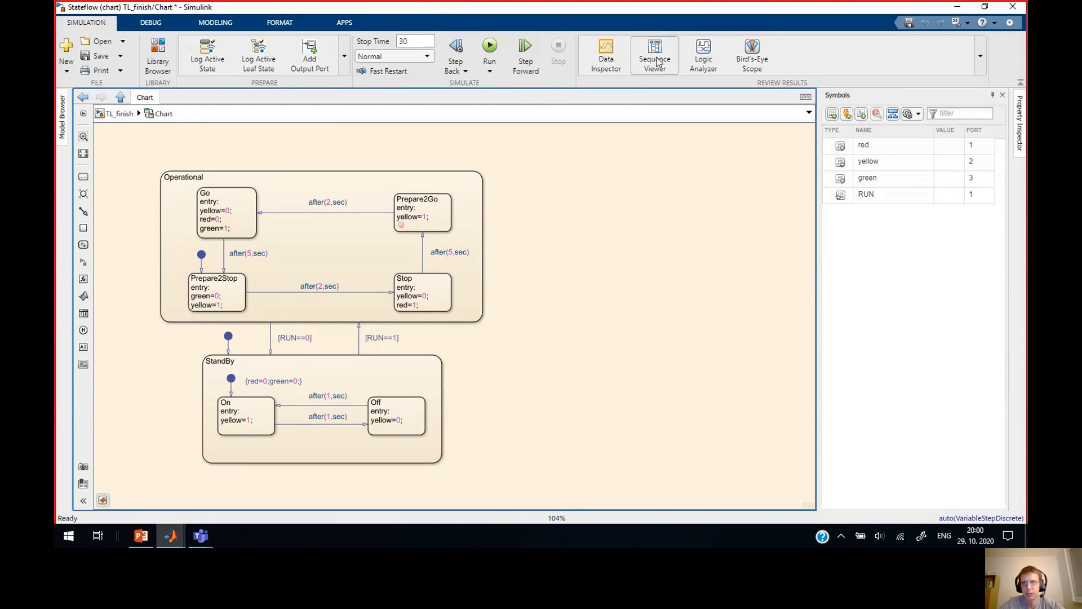
left_click(344, 54)
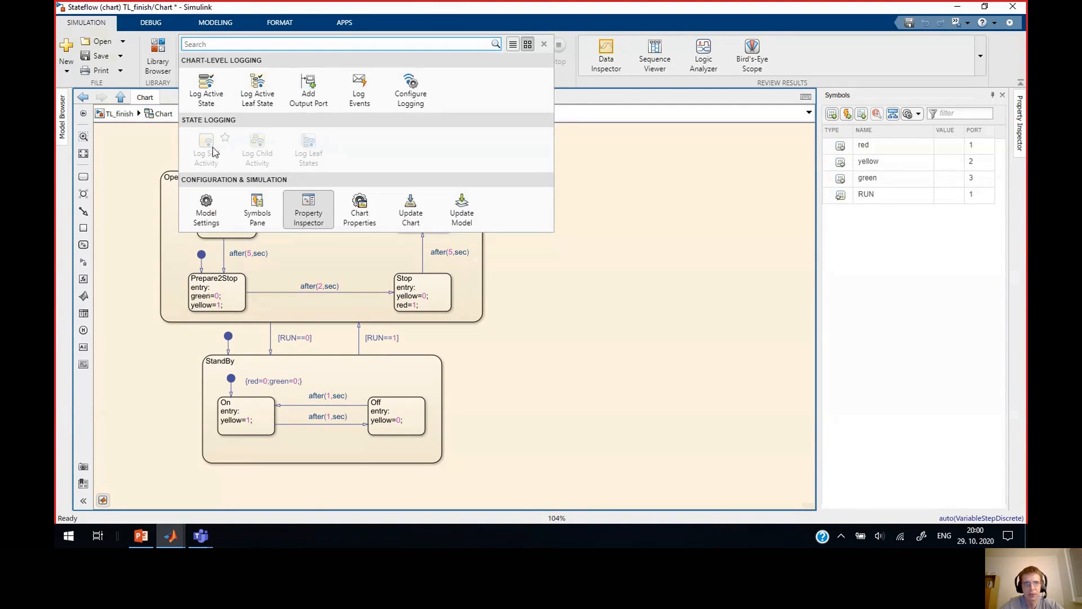
left_click(195, 84)
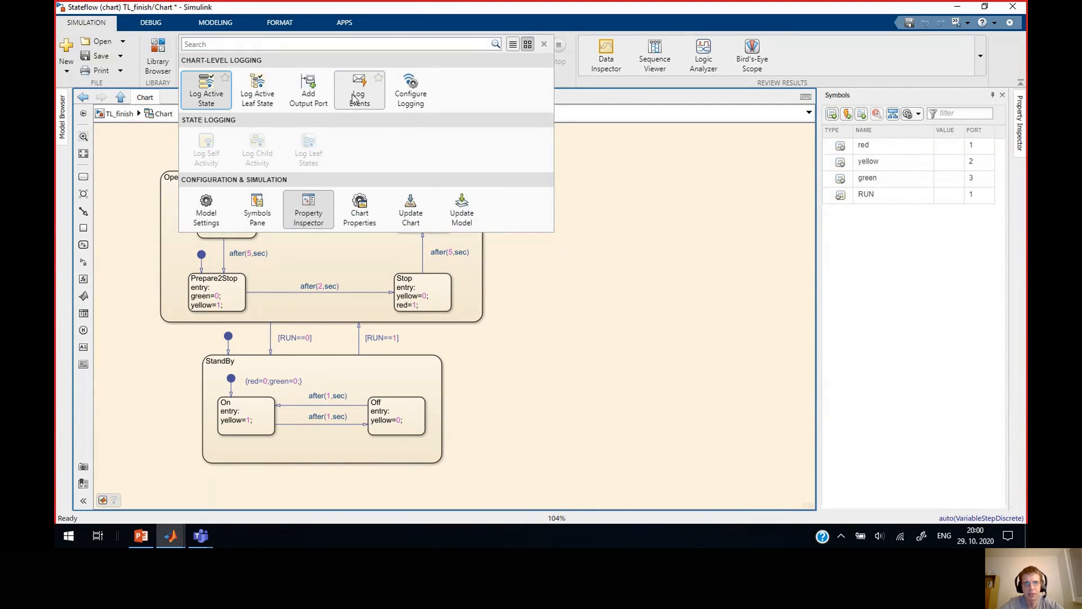
left_click(581, 196)
left_click(489, 54)
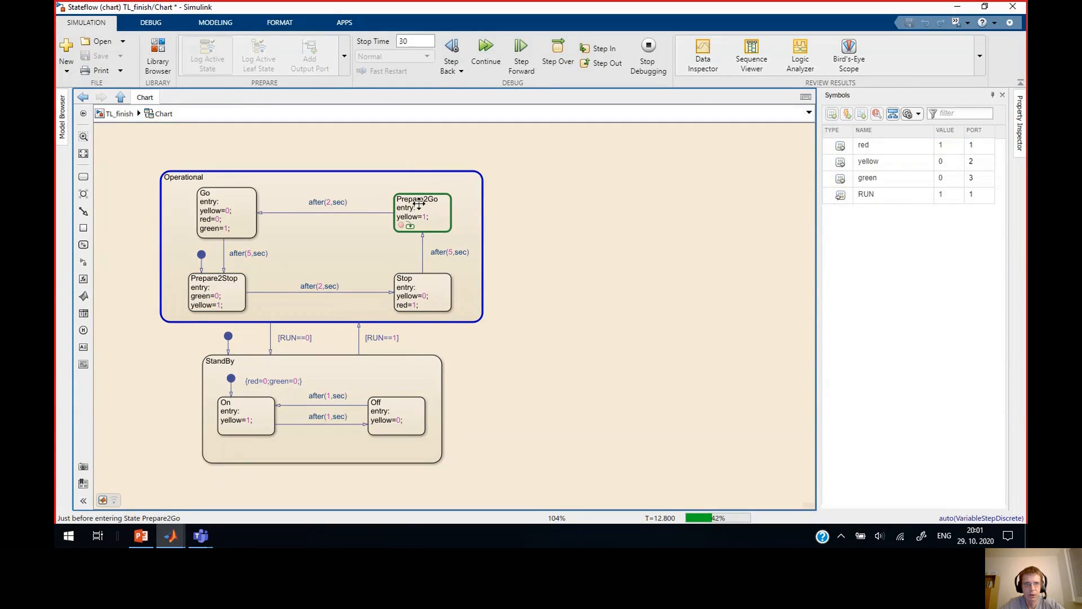
Step: Clear the On State Entry and During State breakpoints of Prepare2Go, and continue the simulation
left_click(401, 225)
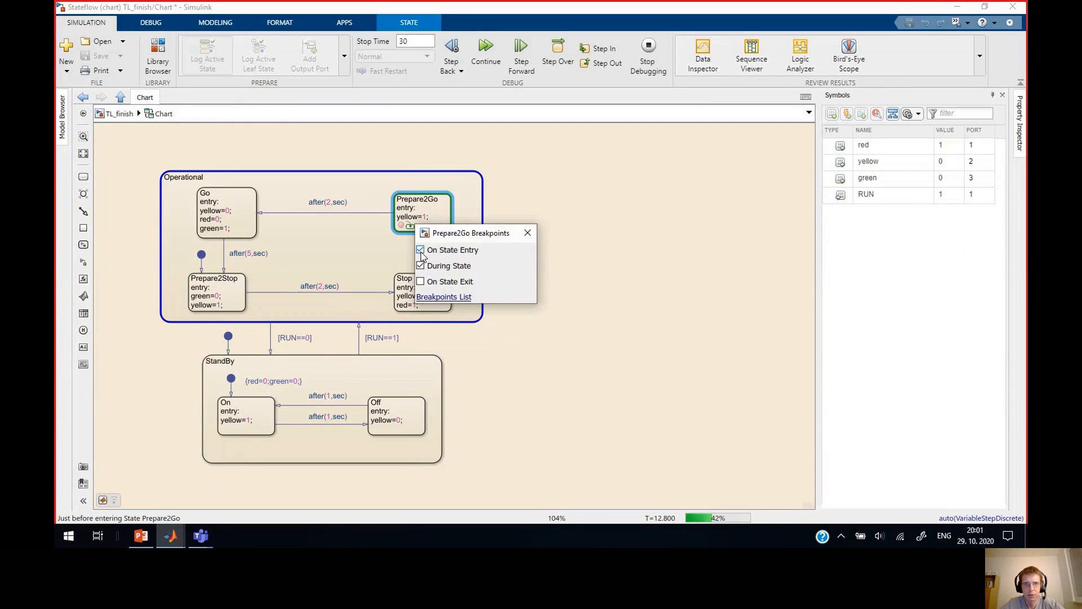
left_click(420, 250)
left_click(420, 266)
left_click(527, 233)
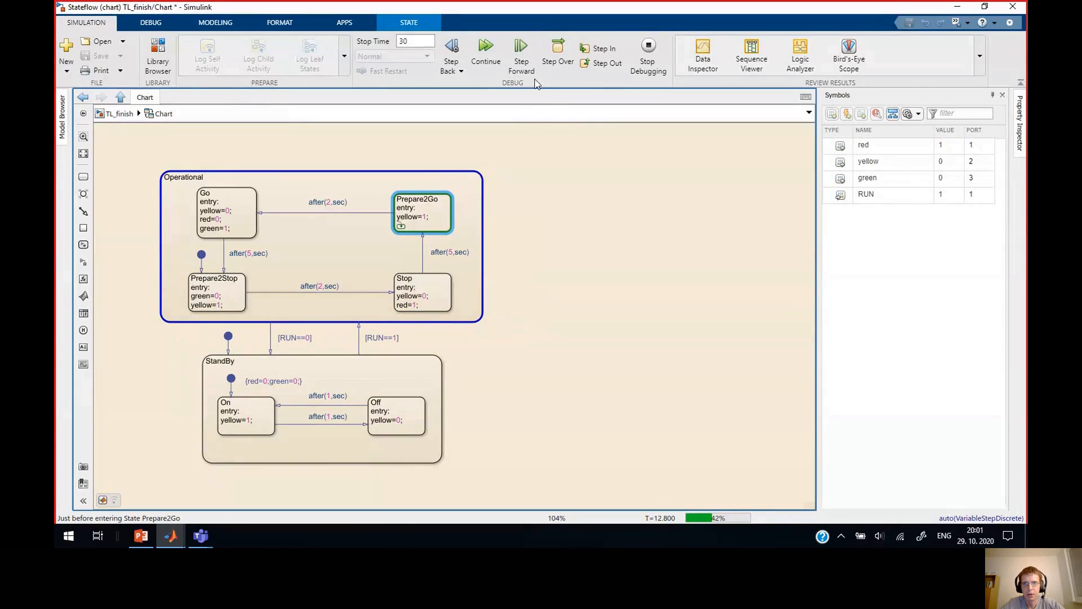
left_click(482, 49)
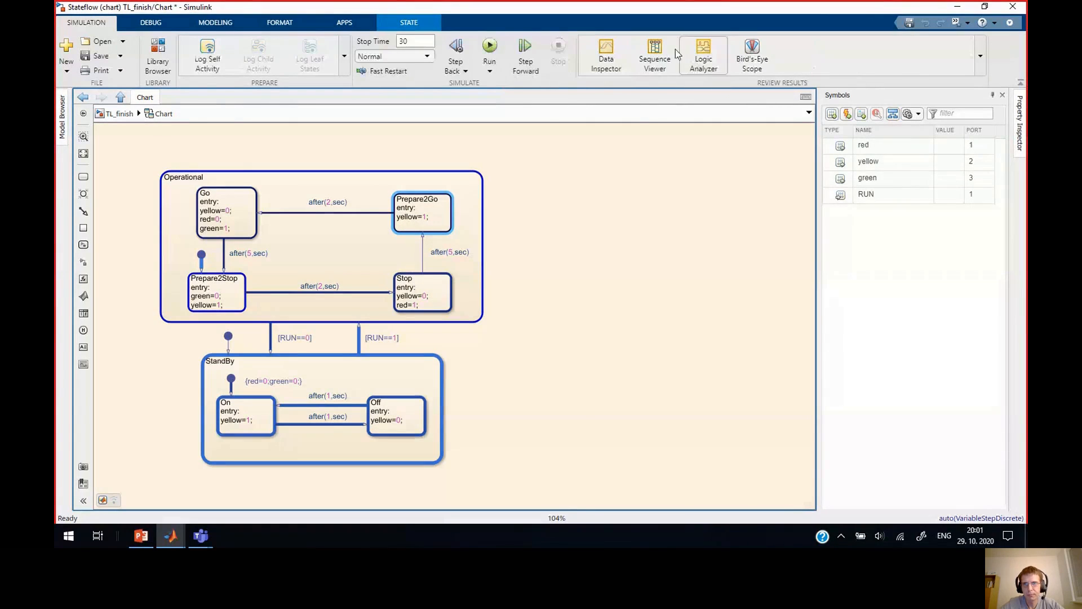
Step: Show the run in the Sequence Viewer with the Chart, StandBy and Operational lifelines expanded and the diagram fitted to the window
left_click(661, 54)
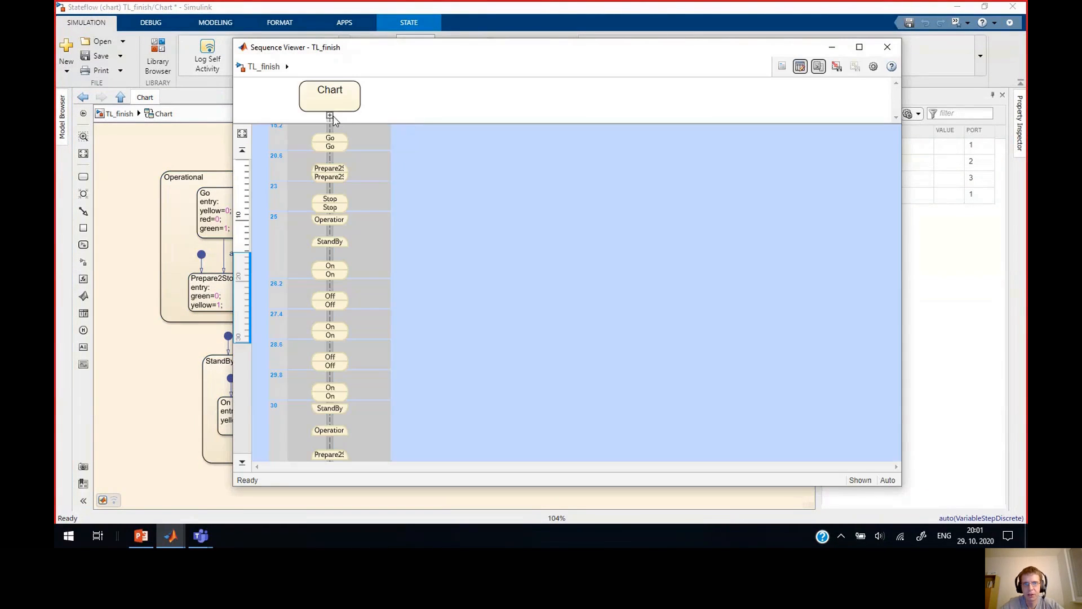
left_click(330, 116)
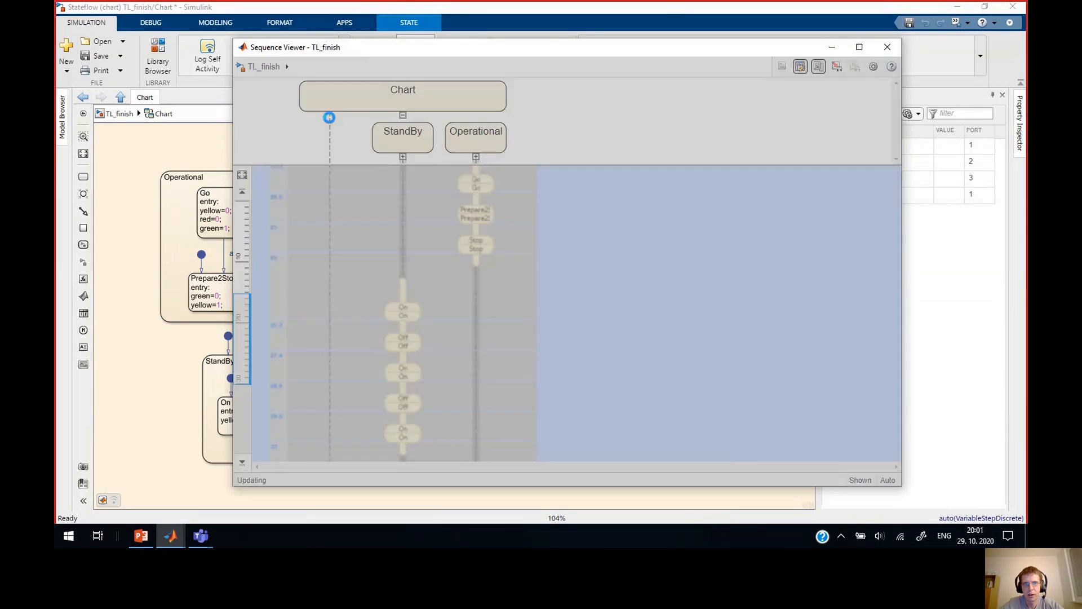
left_click(389, 148)
left_click(402, 157)
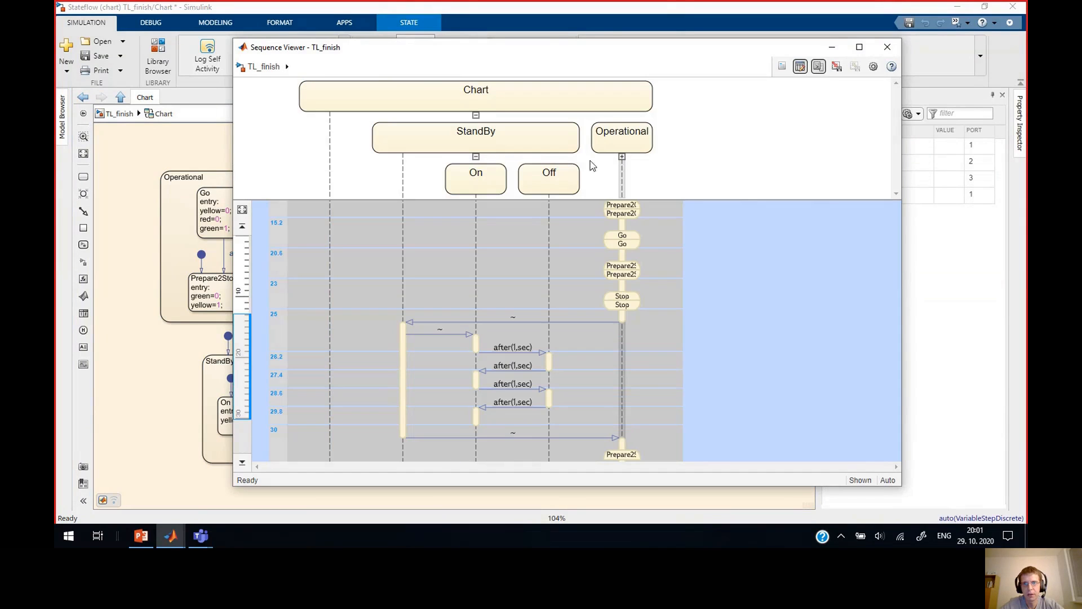
left_click(623, 158)
key("space")
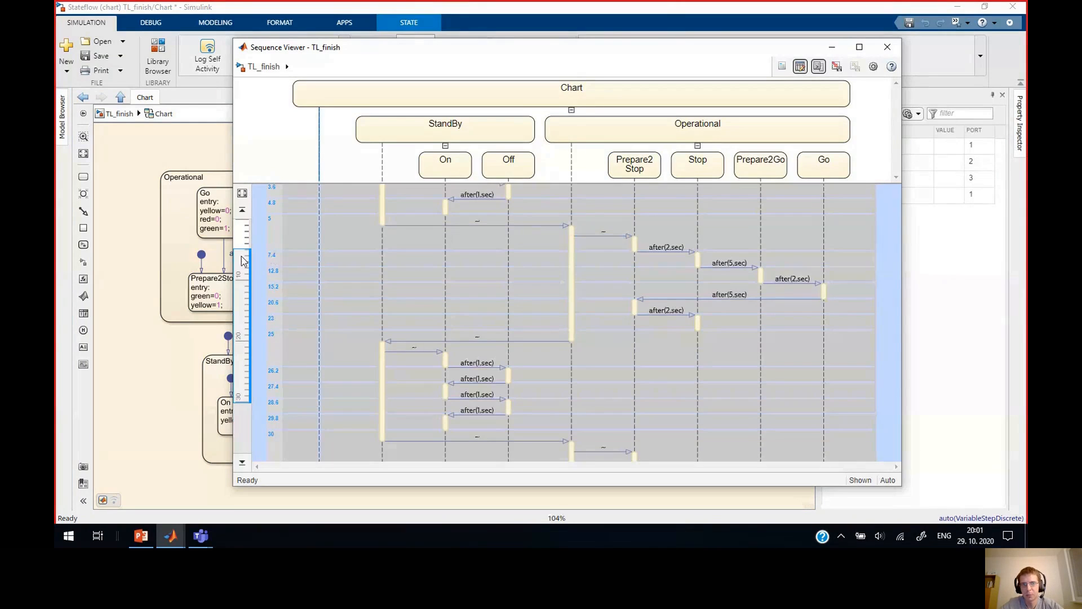
Step: Examine the sequence of transitions between StandBy and Operational substates from the simulation start, and close the Sequence Viewer
scroll(243, 261, "up", 3)
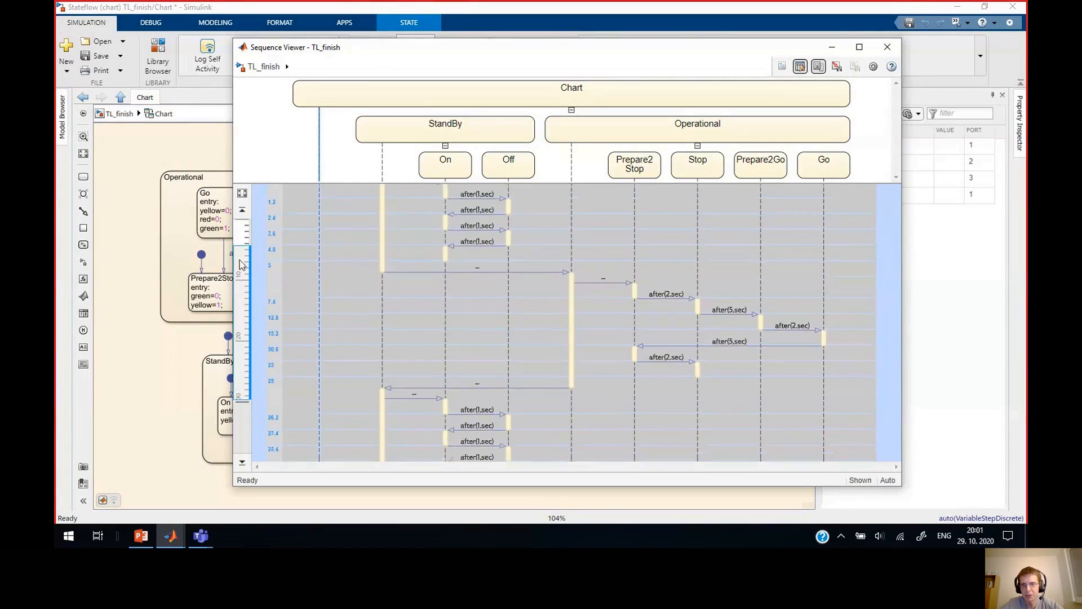
scroll(390, 251, "up", 1)
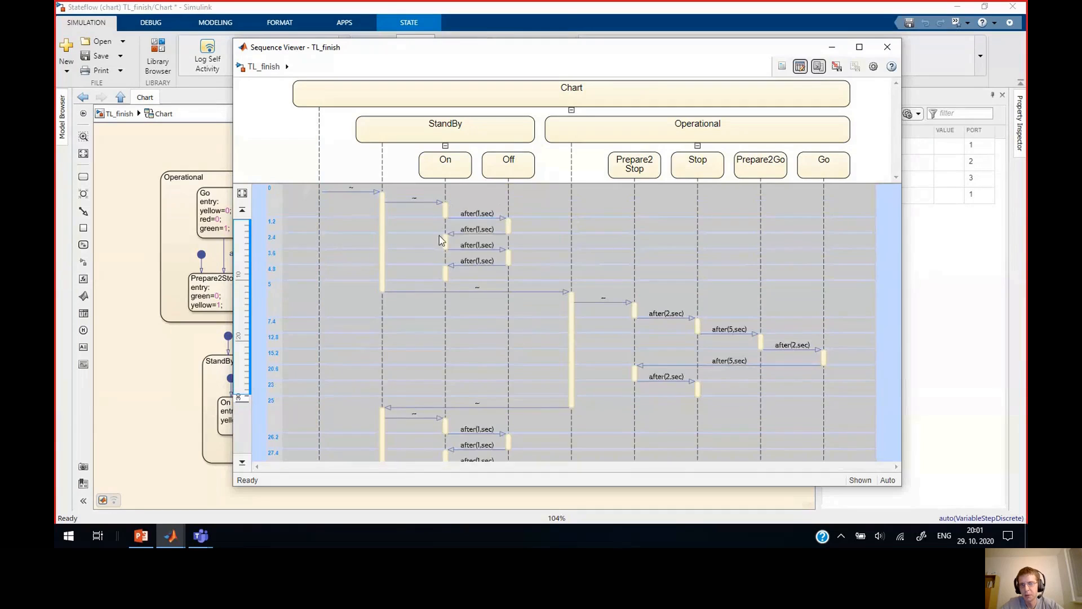
scroll(569, 317, "down", 3)
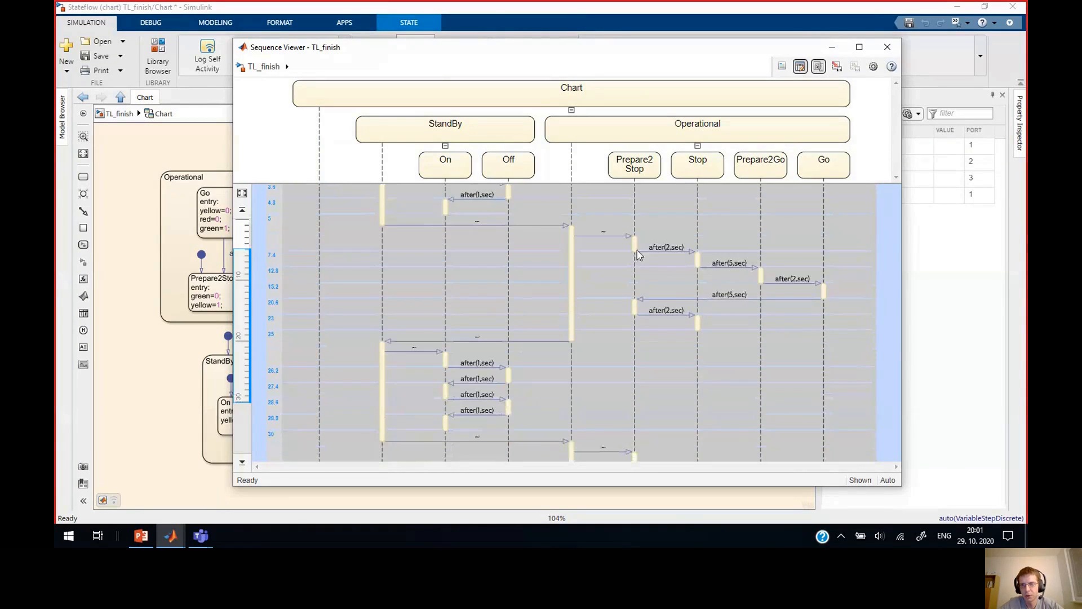
left_click(887, 47)
Step: Open the Activity Profiler for the TL_finish chart
left_click_drag(618, 209, 607, 205)
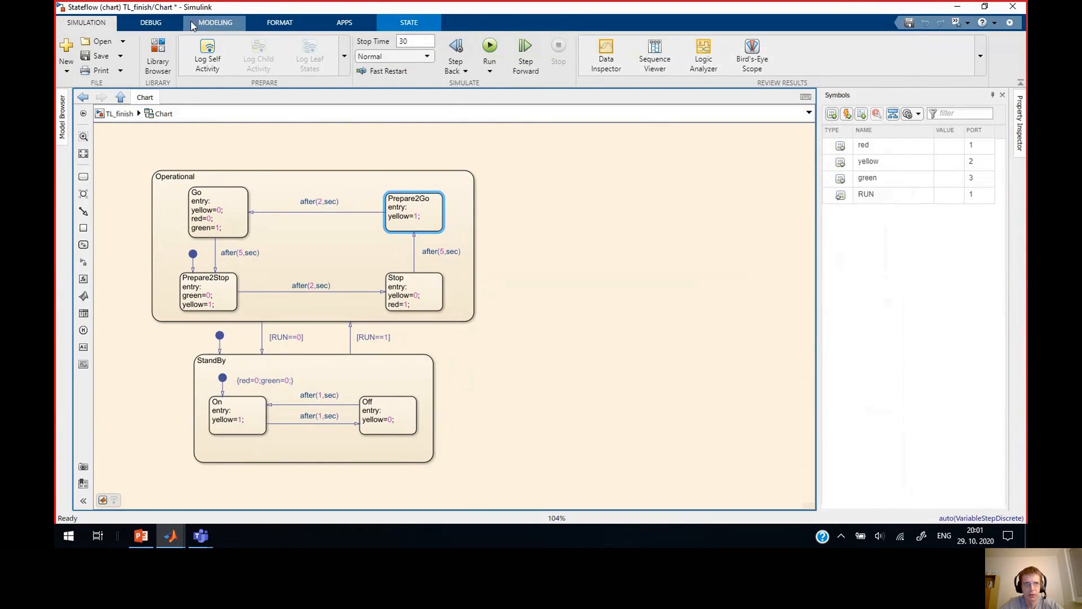
left_click(151, 22)
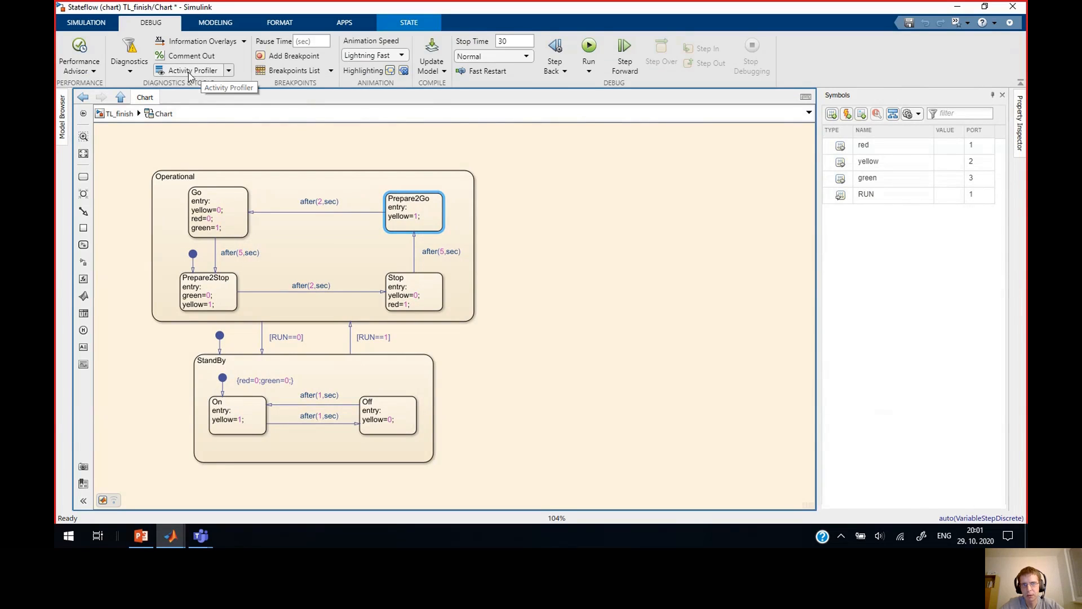
left_click(189, 72)
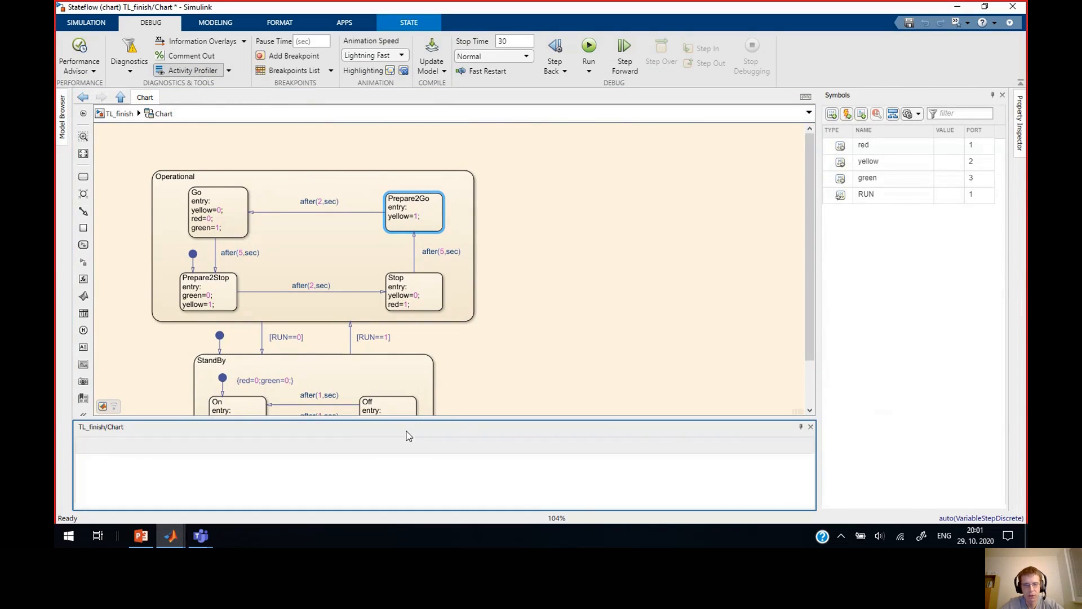
Step: Dock the Activity Profiler beneath the Symbols pane, enlarge it, and run the simulation
left_click_drag(409, 436, 913, 463)
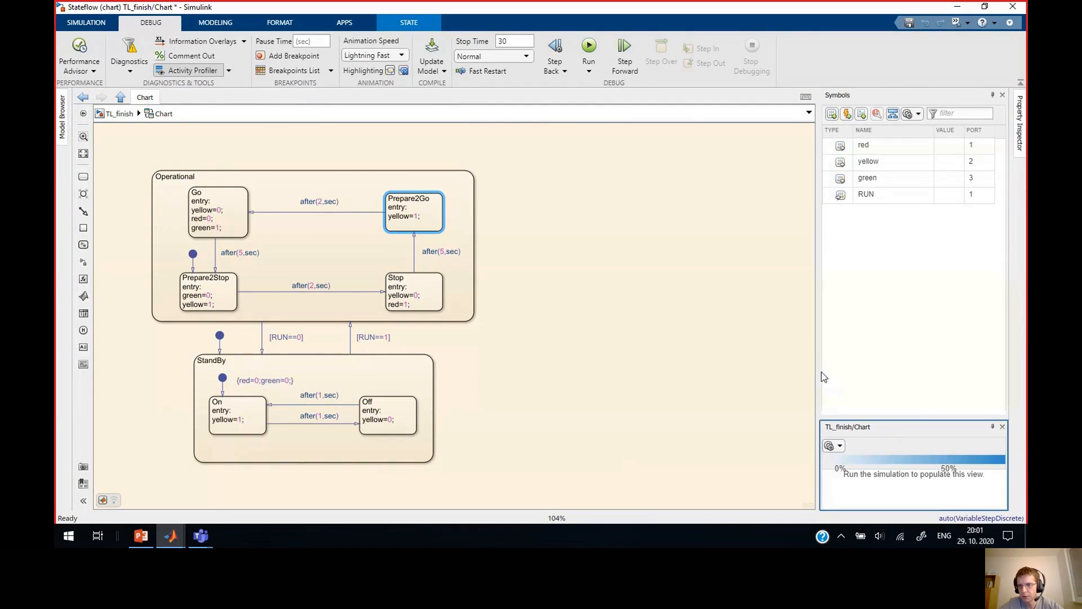
left_click_drag(816, 372, 604, 357)
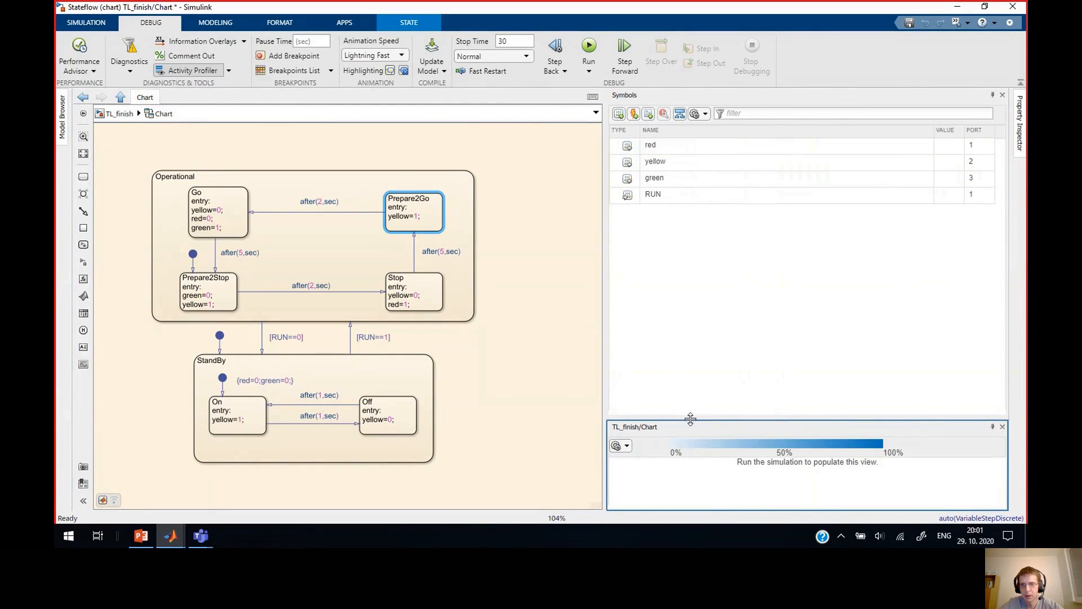
left_click_drag(690, 418, 673, 325)
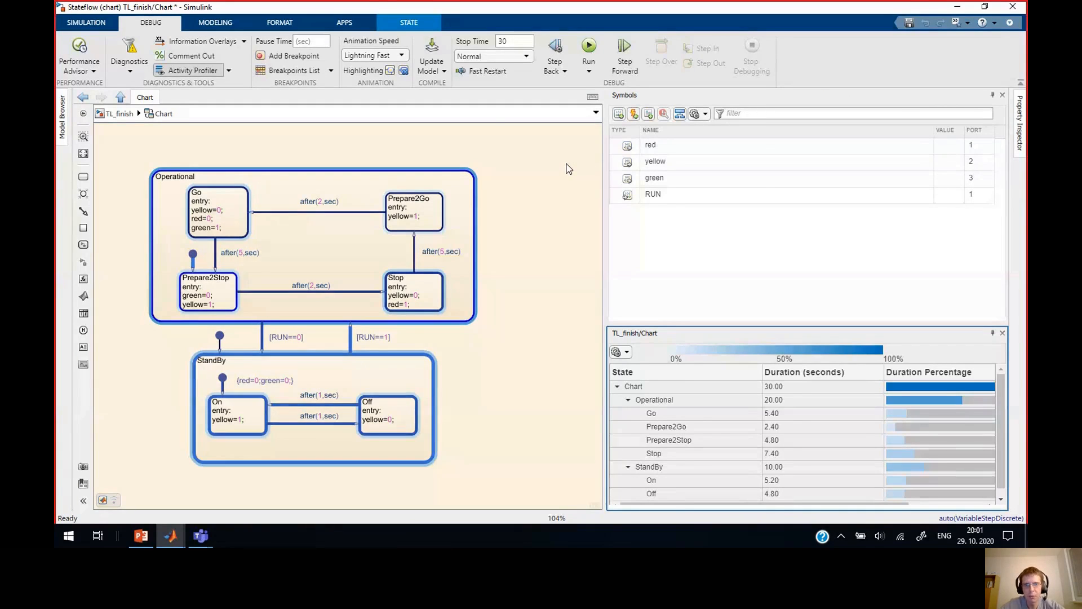
Step: Enable transition highlighting in the Activity Profiler, set its color scheme to HotCold, and fit the chart to the view
left_click(619, 352)
left_click(623, 395)
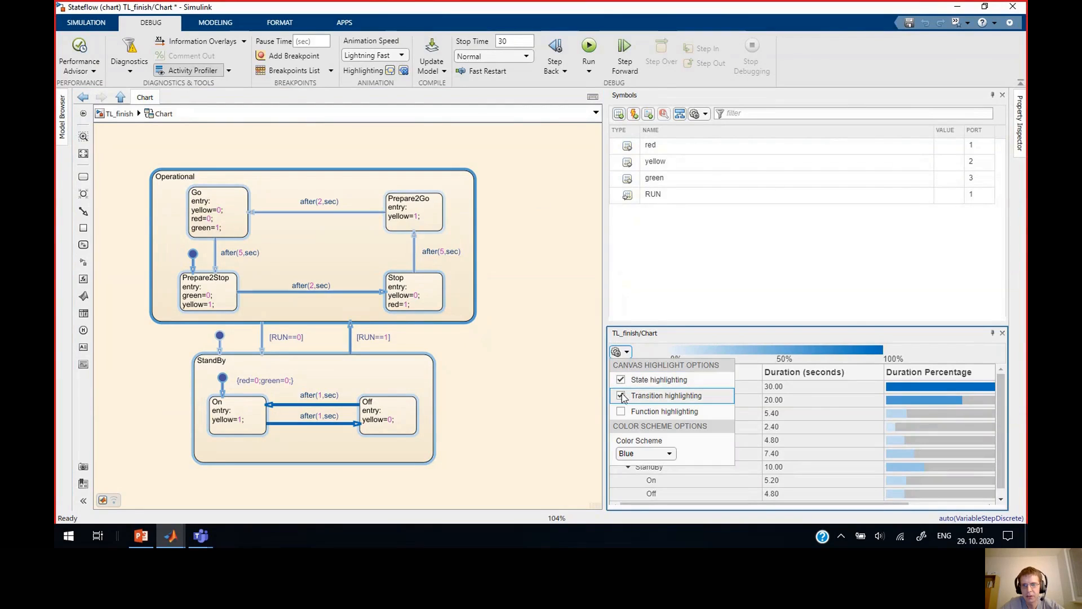
left_click(577, 363)
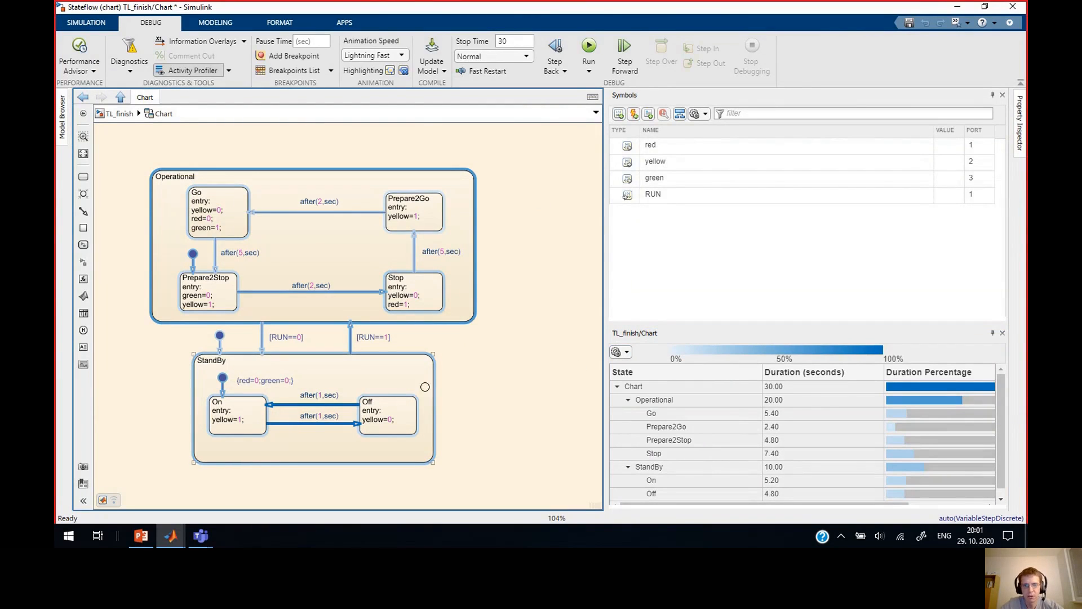
left_click(626, 352)
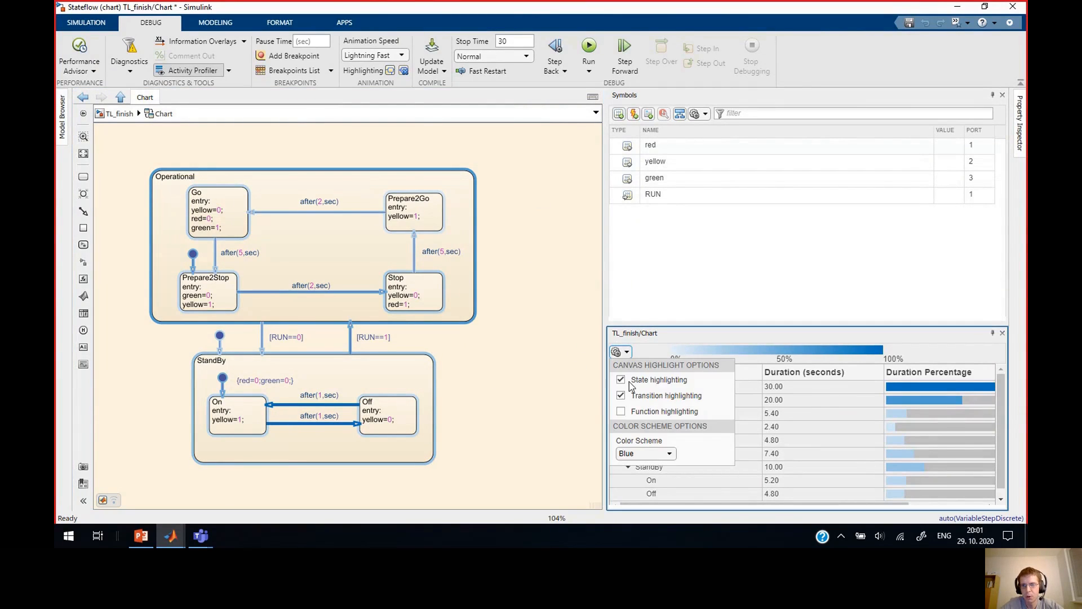
left_click(637, 453)
left_click(636, 410)
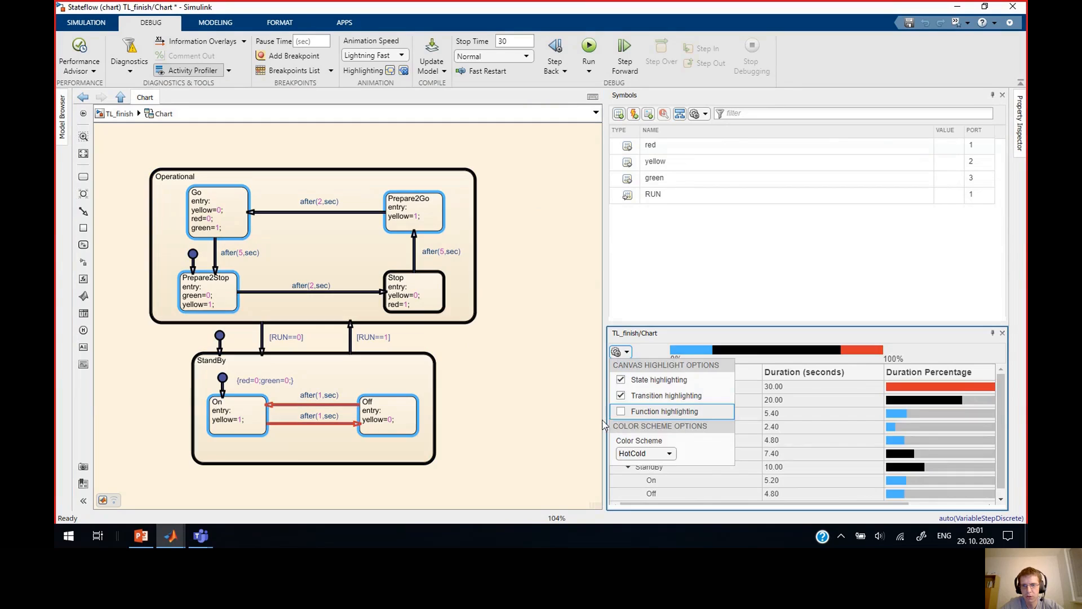
left_click(554, 397)
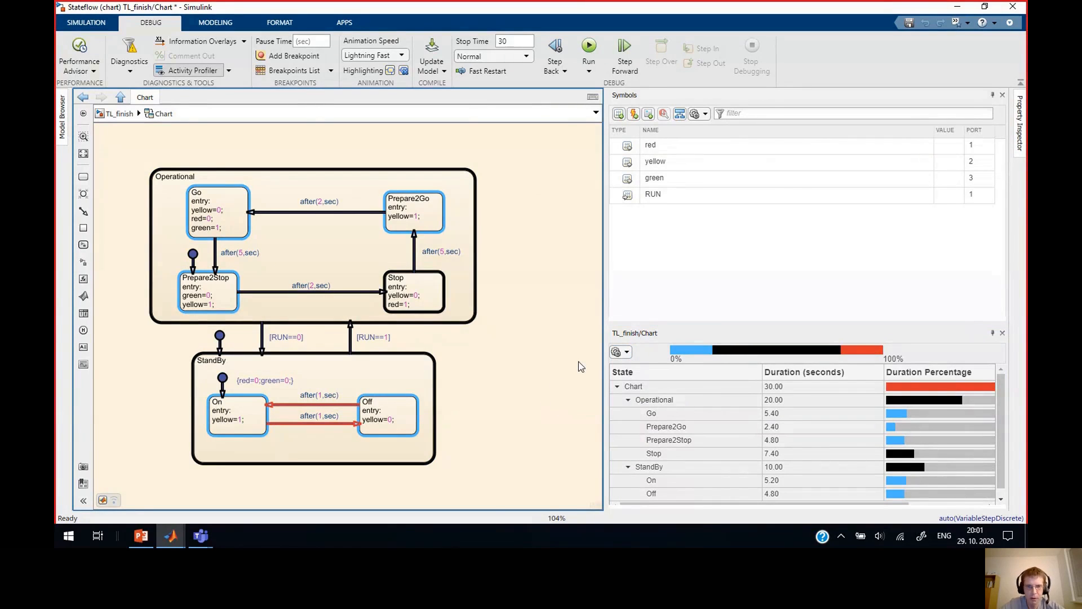
key("space")
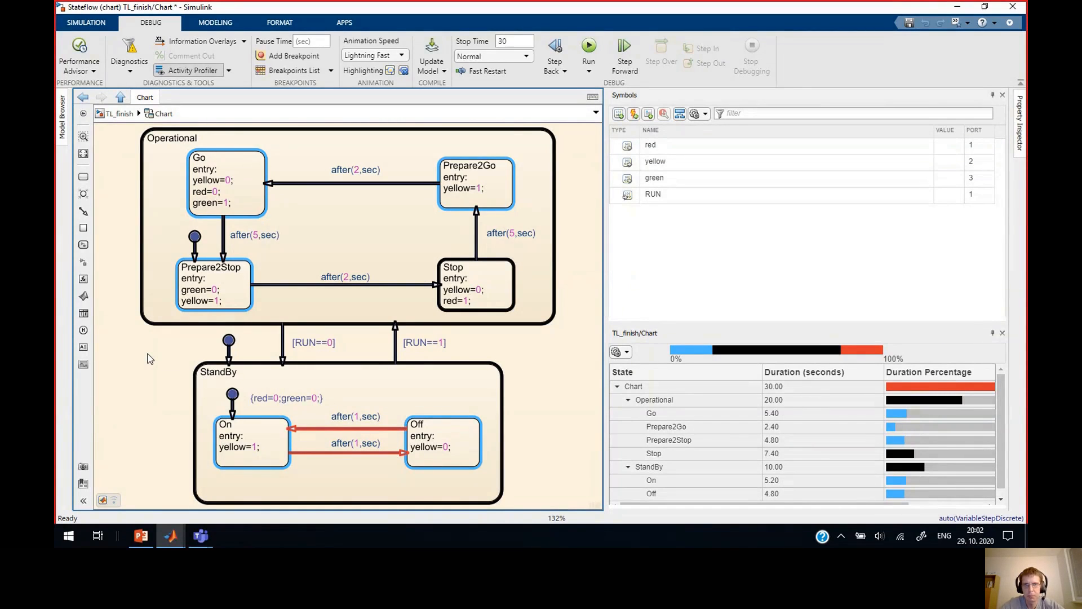
Step: Turn off the Activity Profiler, close TL_finish without saving, and advance the PowerPoint presentation to the Fischertechnik training models slide
left_click(194, 70)
left_click(1012, 6)
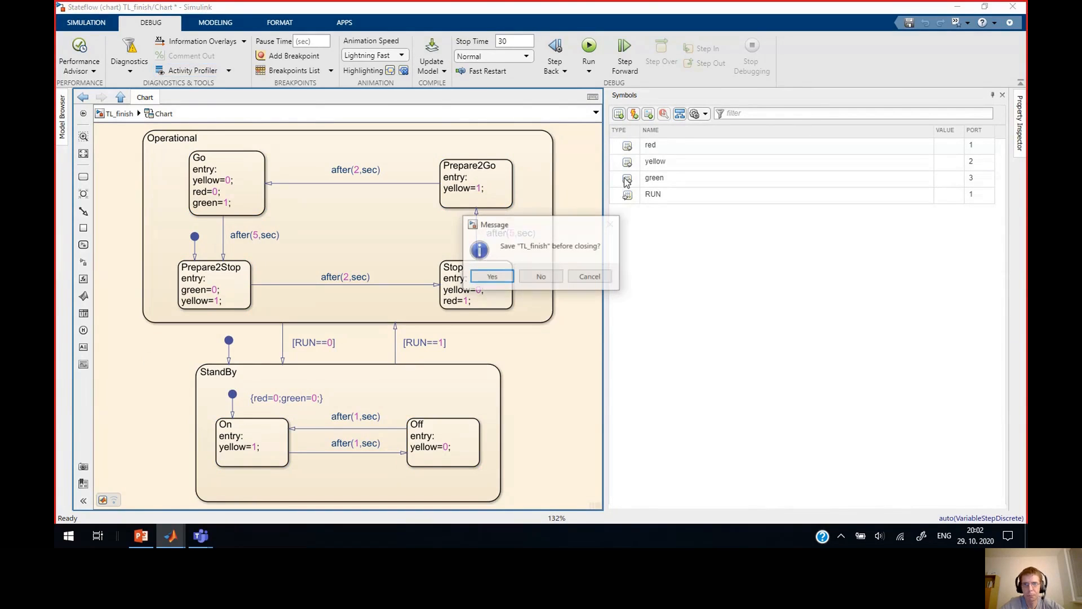
left_click(542, 276)
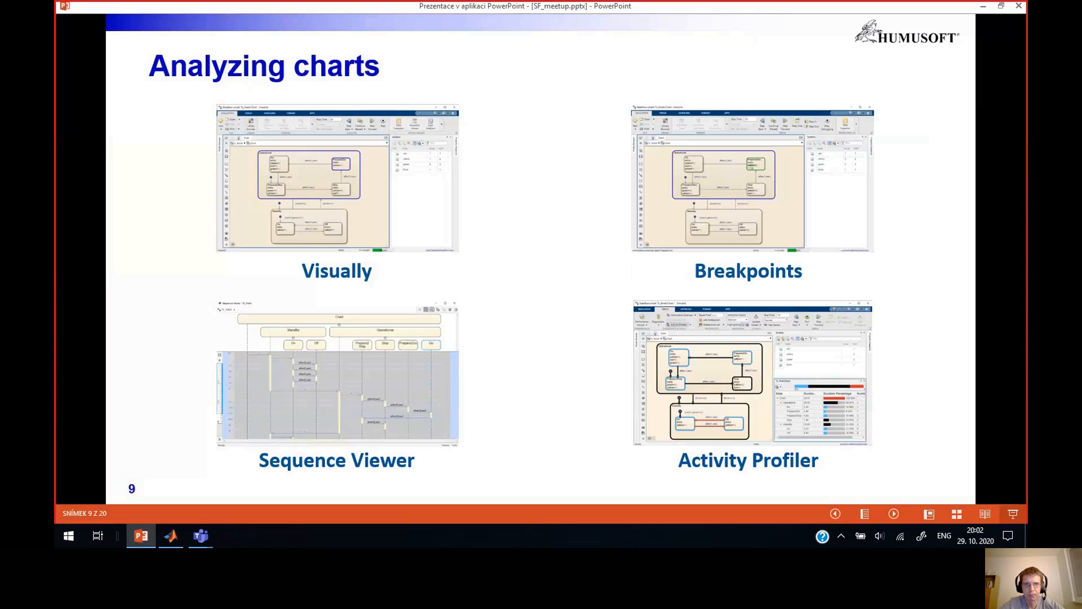
key("Right")
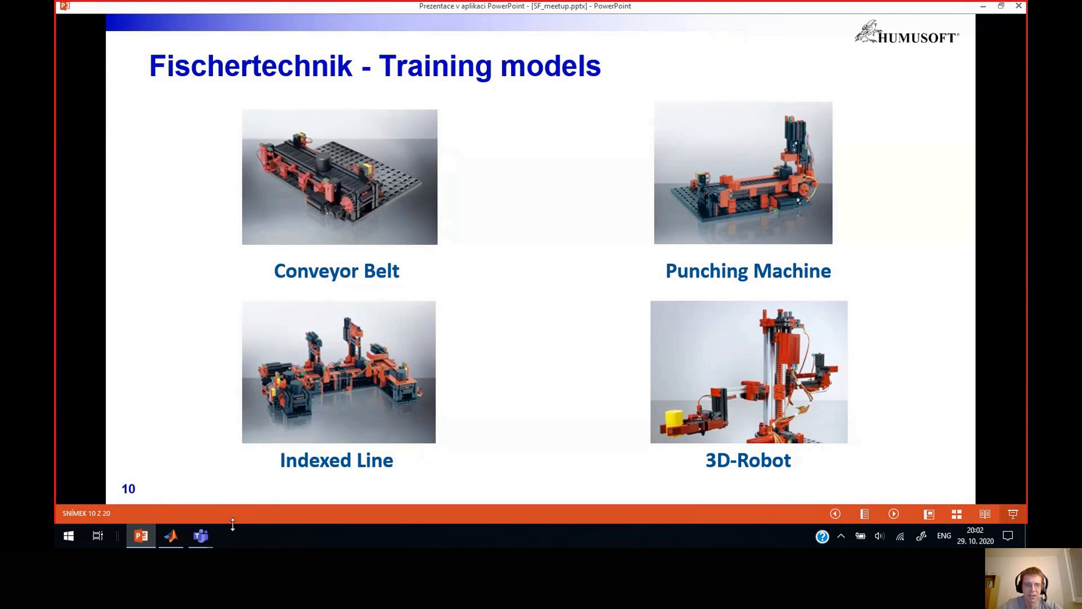
Step: Switch to MATLAB, reopen TL_finish.slx, and turn on the Activity Profiler for its chart
left_click(169, 534)
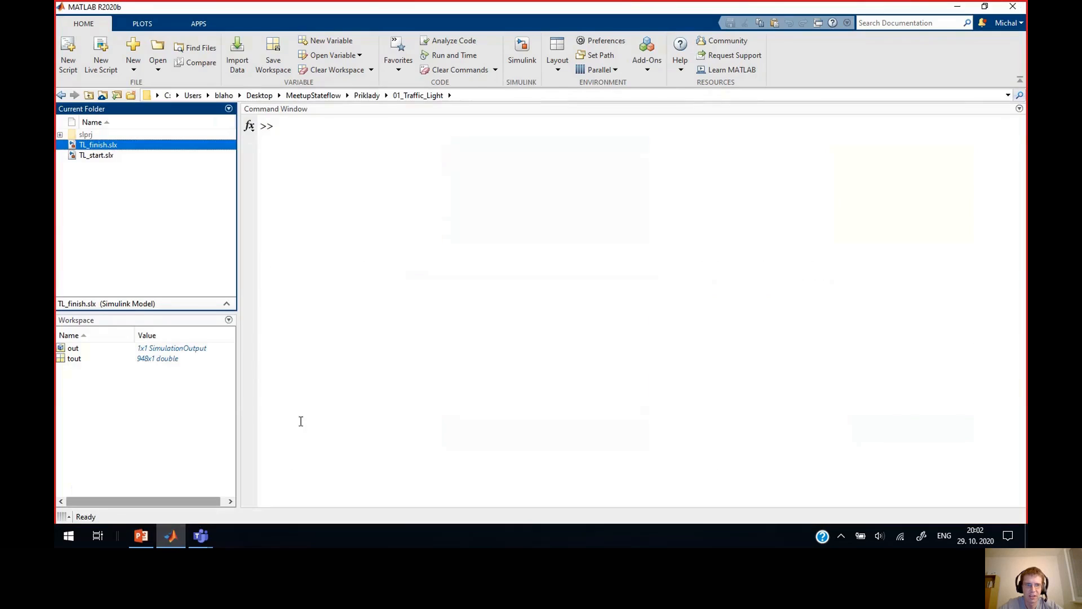
double_click(102, 146)
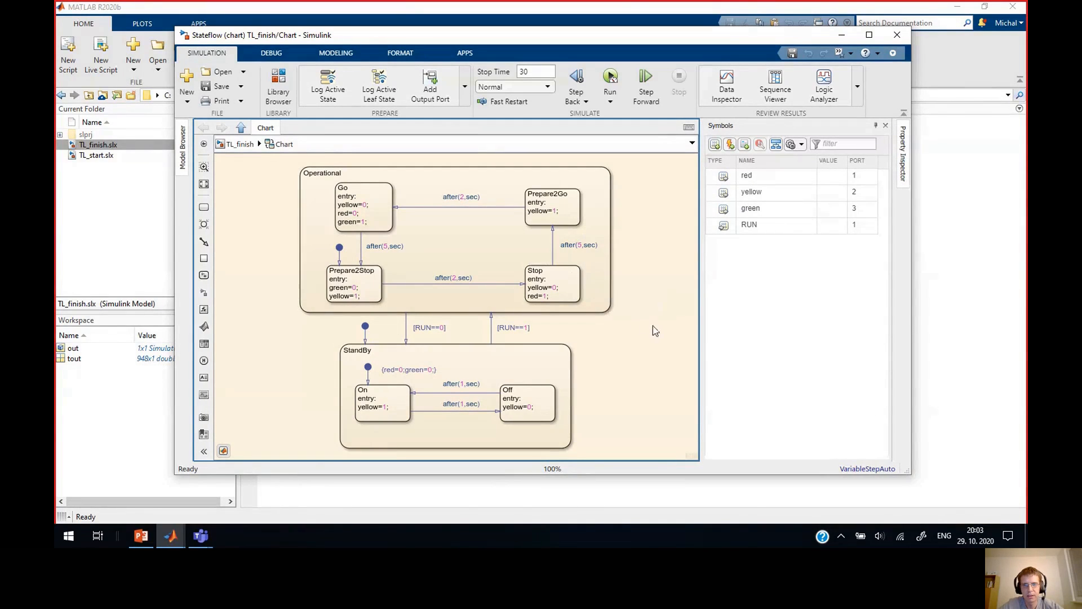
left_click_drag(652, 325, 616, 326)
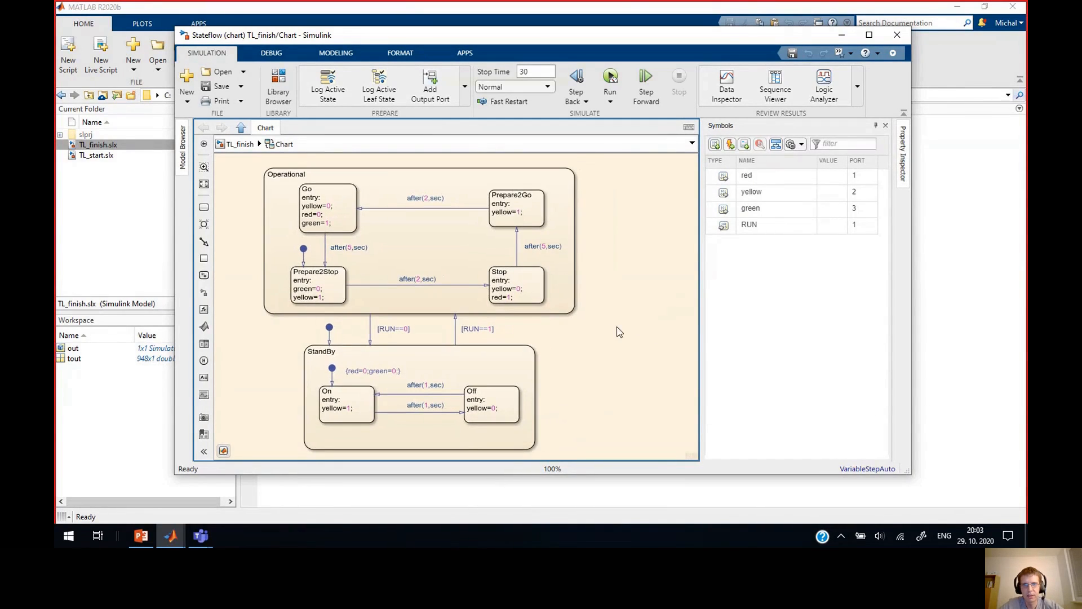
left_click(271, 52)
left_click(313, 100)
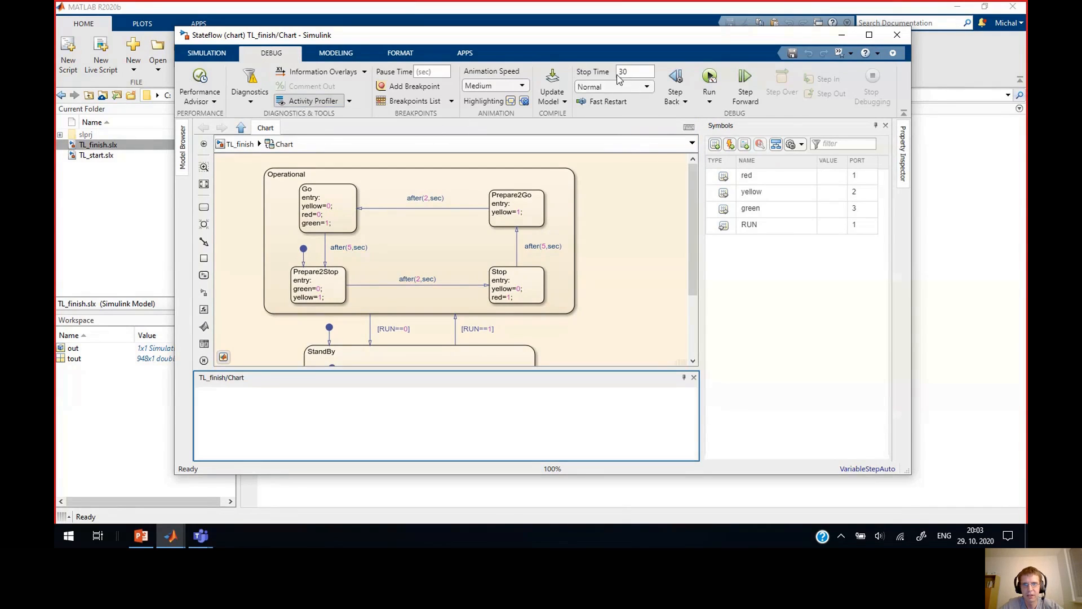
Step: Start and stop a paced simulation of TL_finish, and disable simulation pacing
left_click(709, 76)
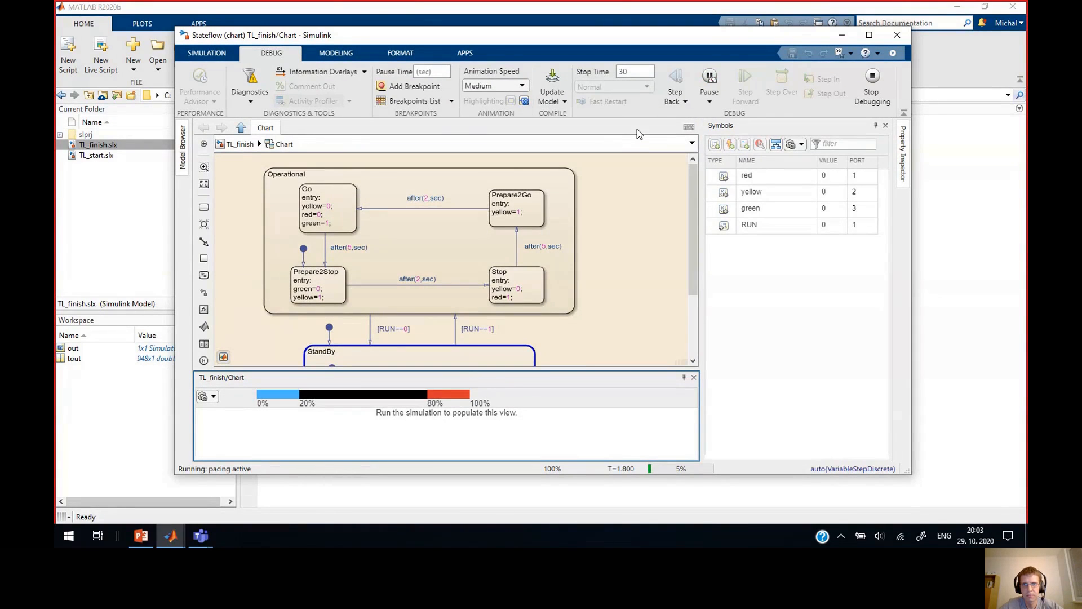
left_click(872, 79)
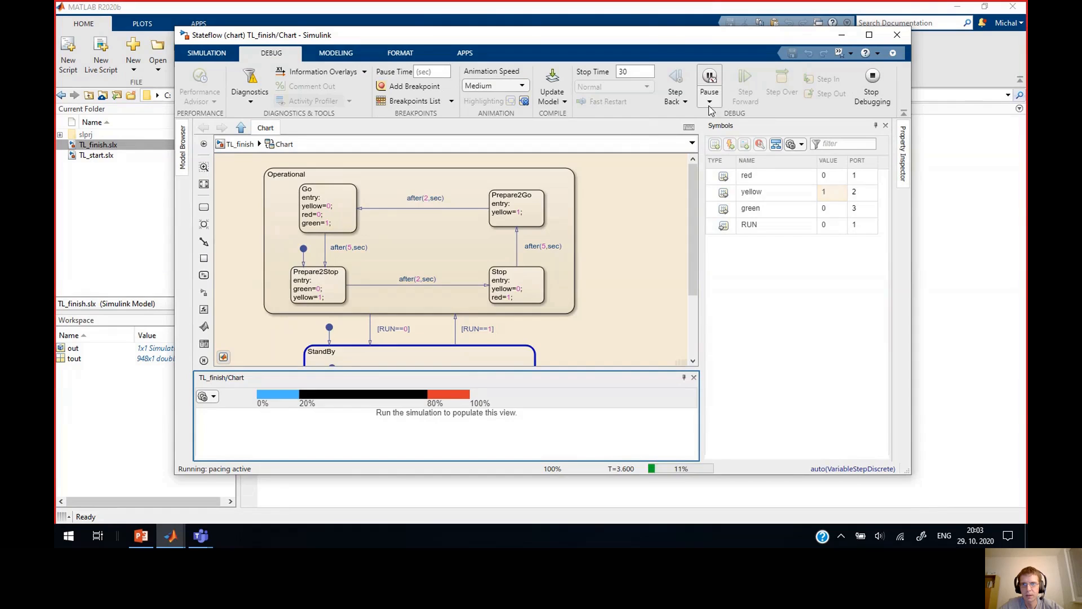
left_click(709, 101)
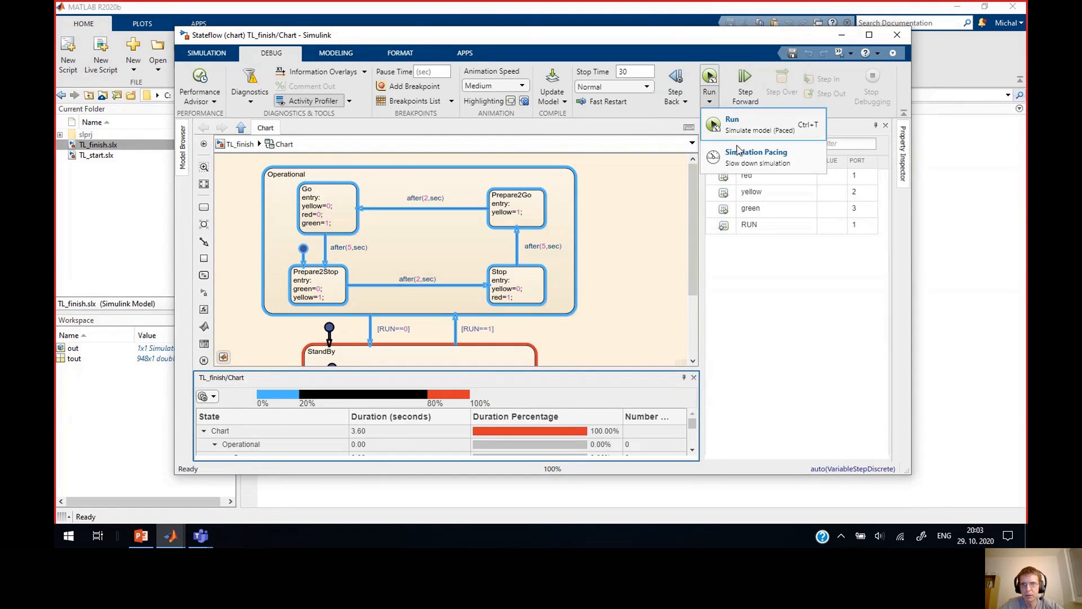
left_click(756, 150)
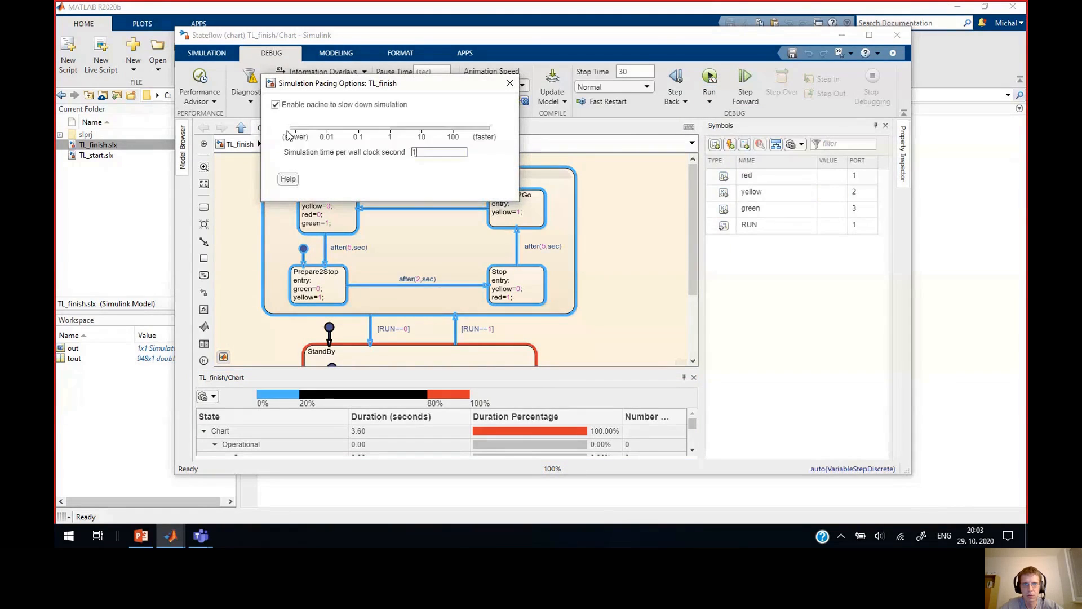
left_click(509, 83)
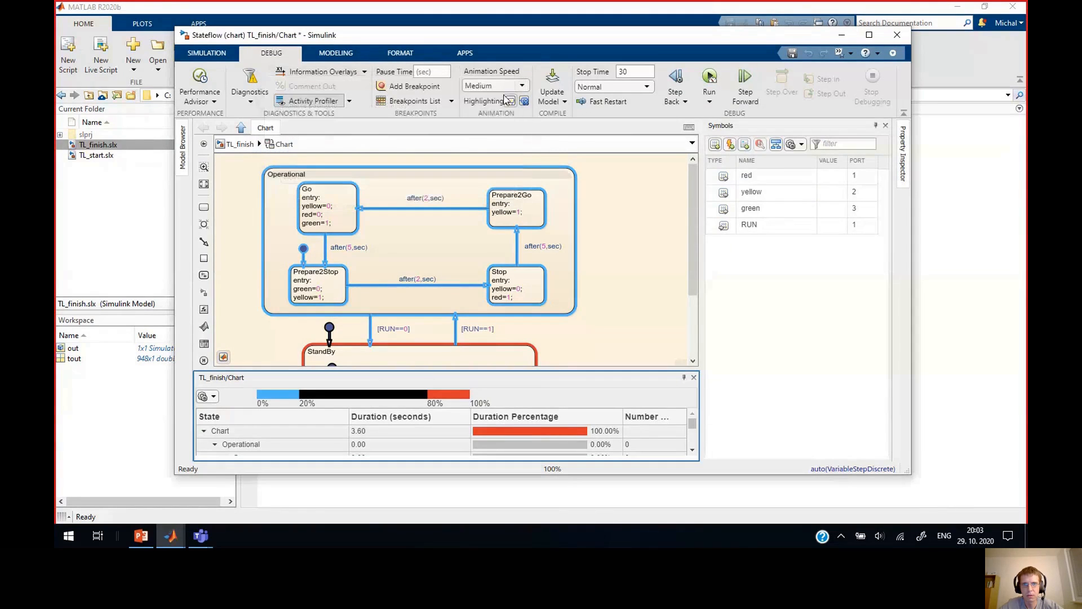
Step: Set the animation speed to Lightning Fast and run the simulation with a stop time of 30
left_click(502, 87)
left_click(495, 100)
left_click(710, 79)
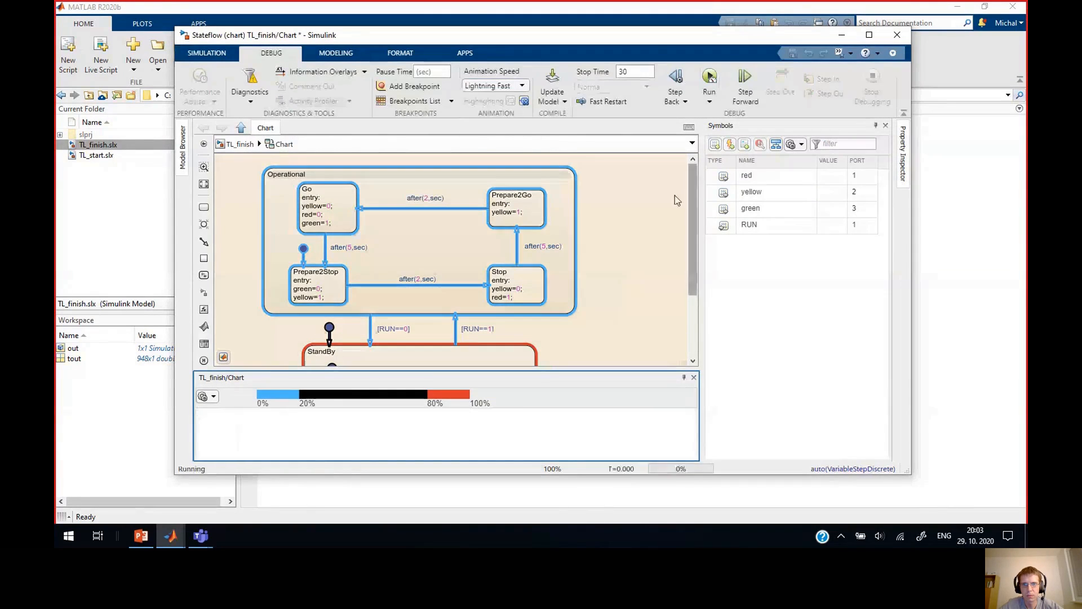
Step: Dock and enlarge the Activity Profiler beneath the Symbols pane, and examine its highlight options and each state's duration and percentage
left_click_drag(537, 379, 801, 404)
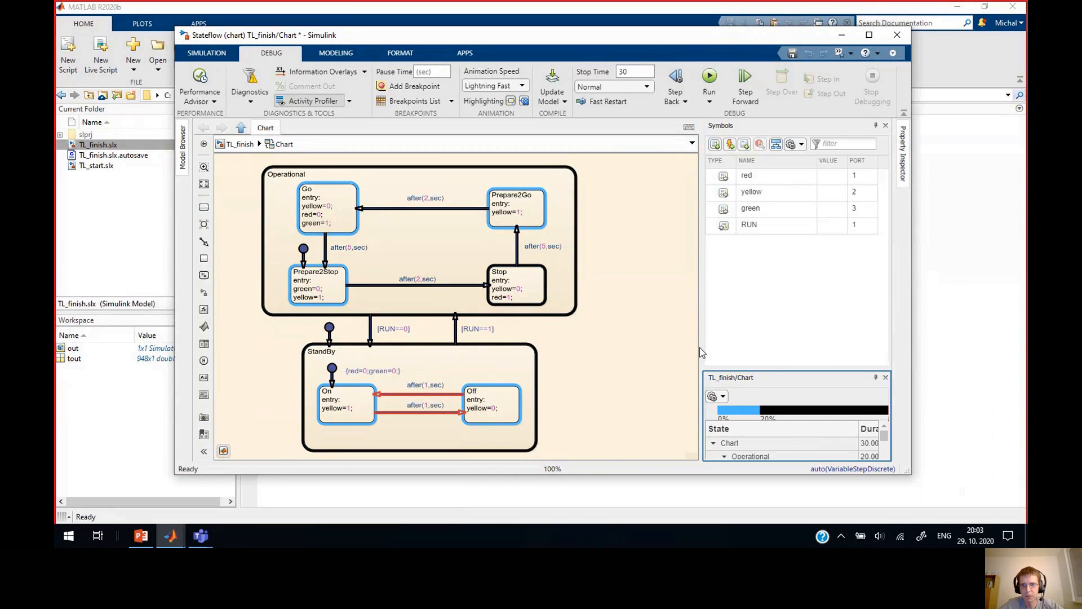
left_click_drag(704, 369, 704, 250)
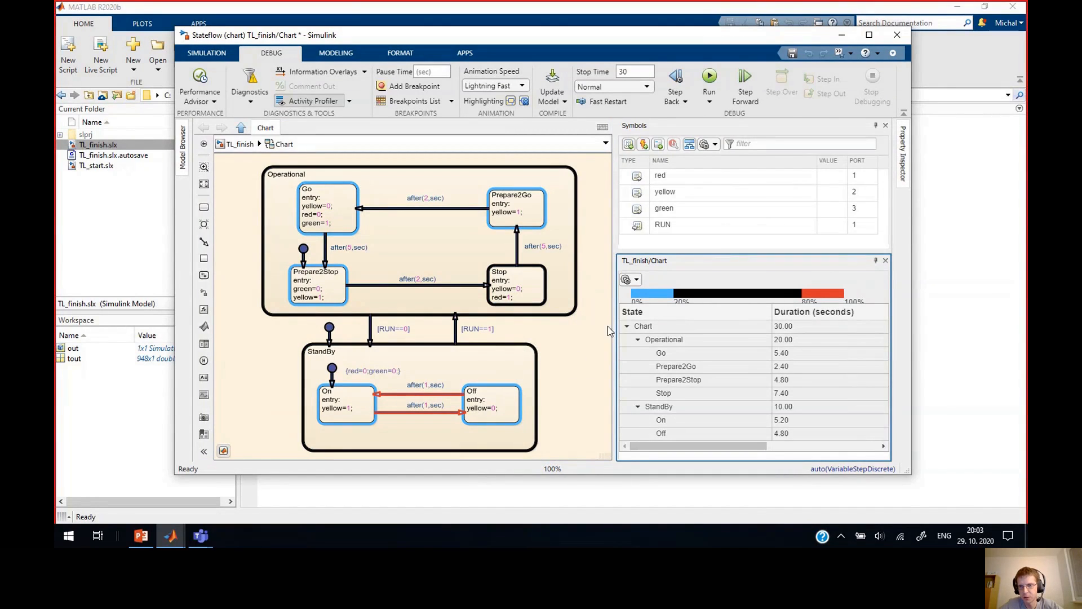
left_click(636, 280)
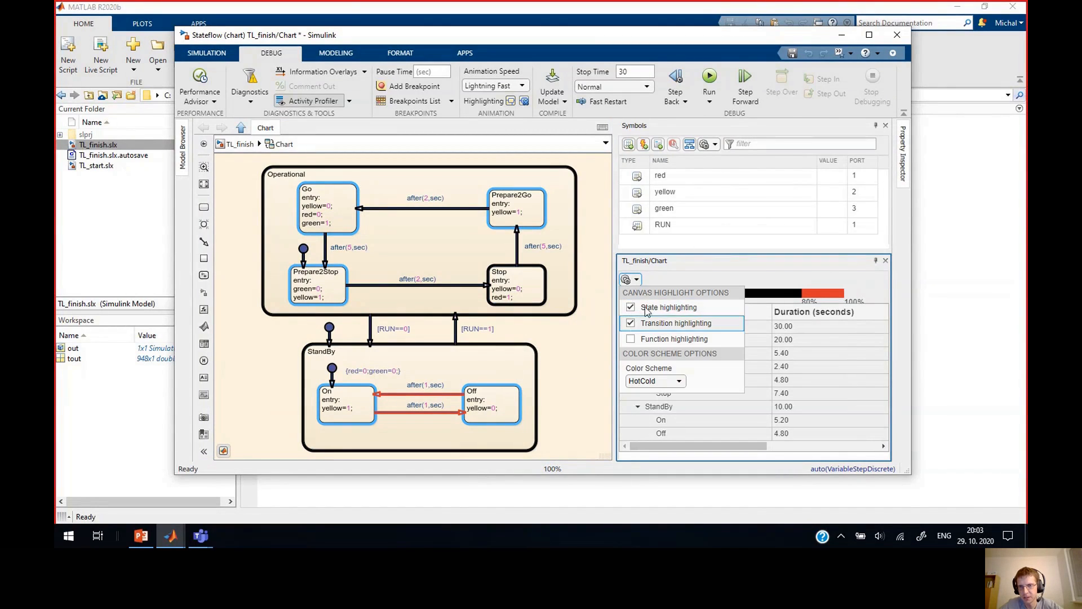
left_click(579, 348)
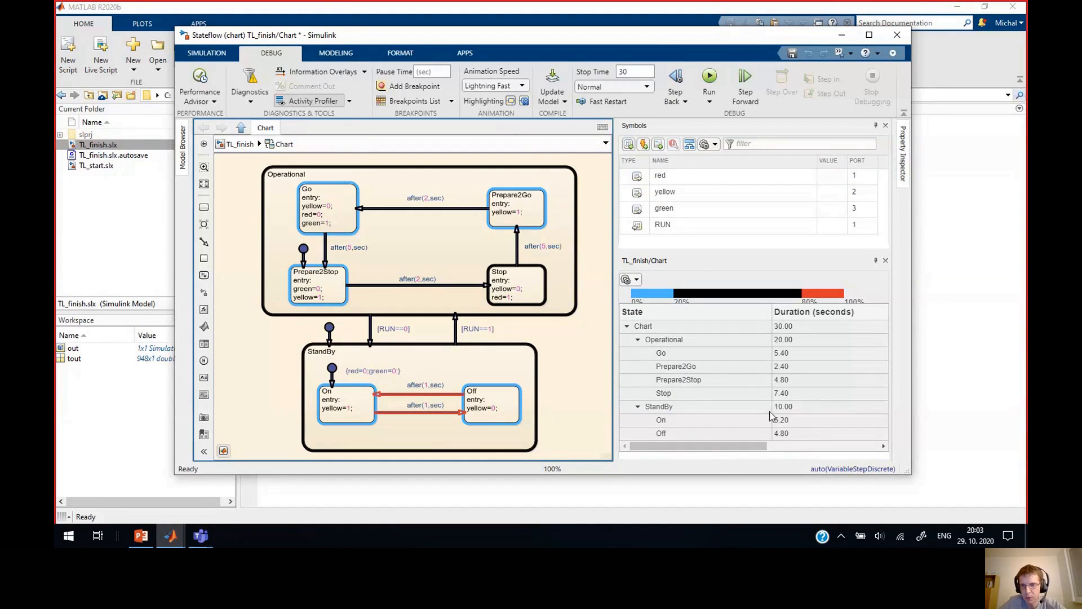
left_click_drag(722, 446, 846, 449)
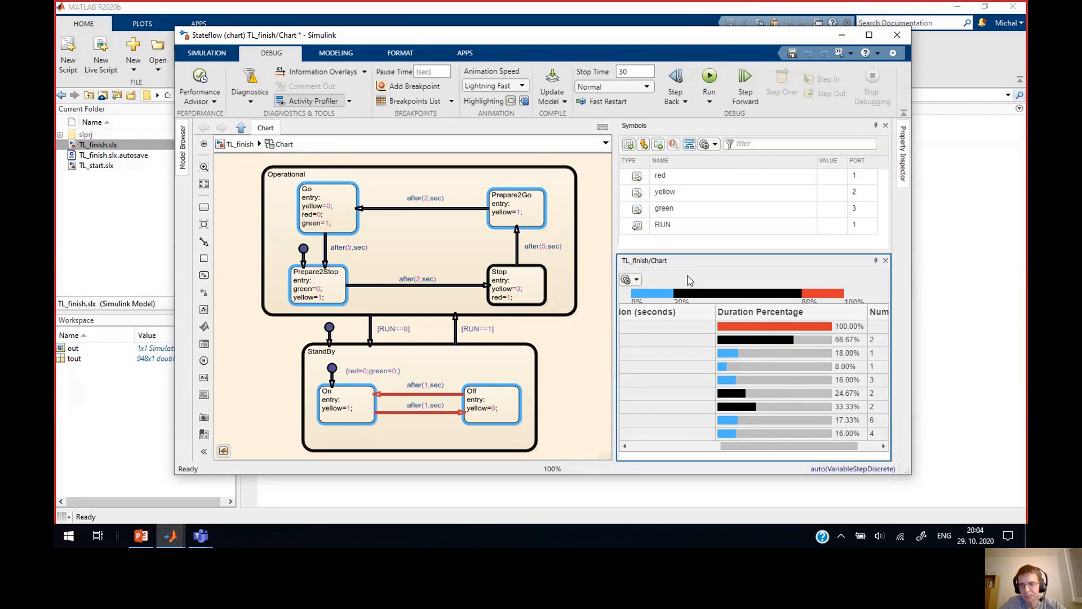
left_click_drag(767, 447, 659, 458)
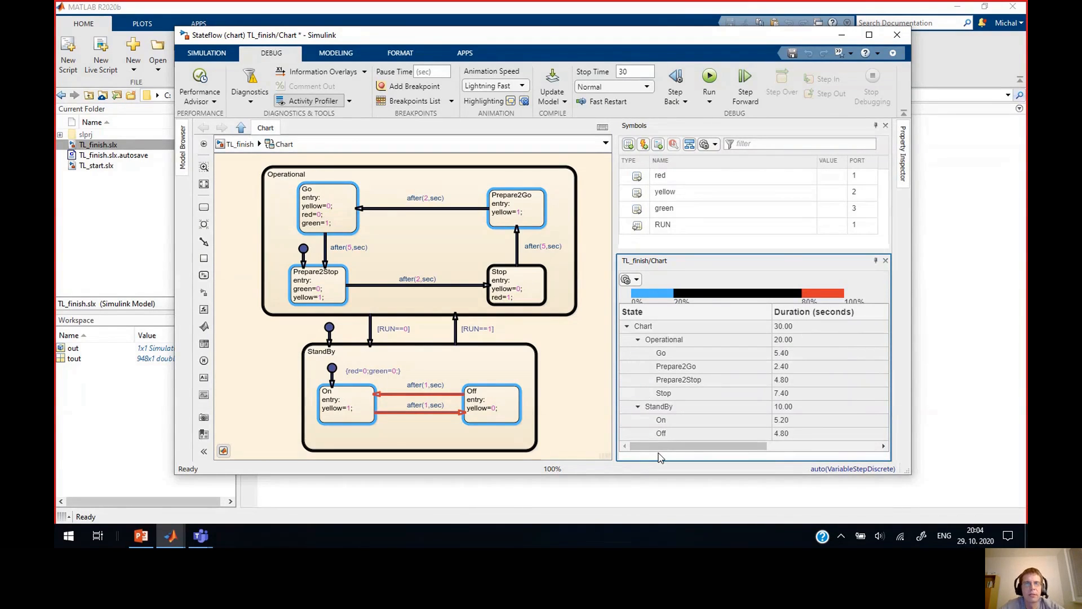
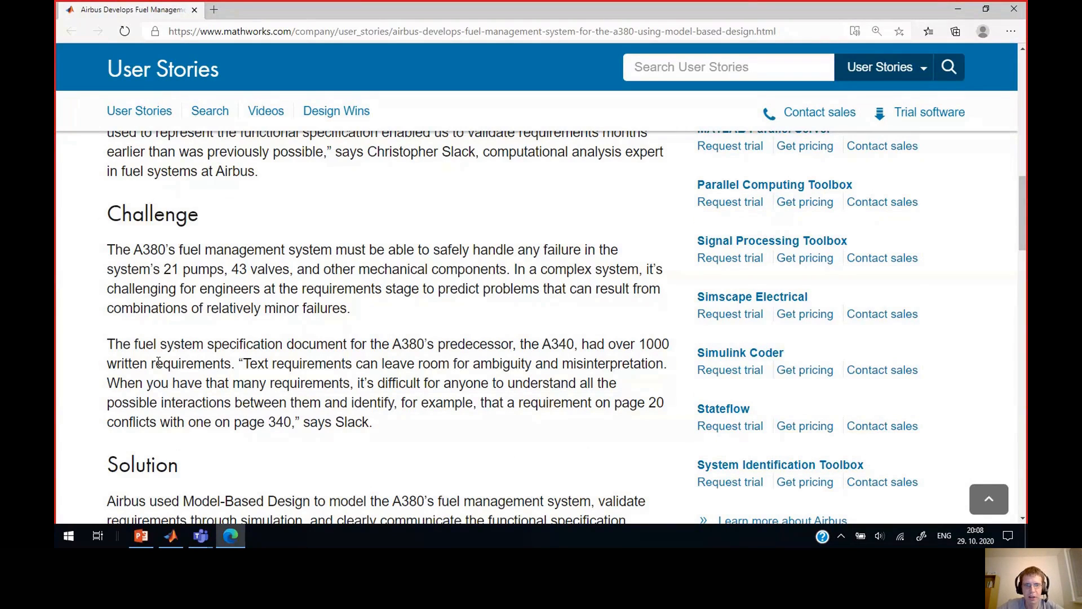
Step: Highlight the chart, state and transition counts in the Airbus story's Solution section, close the page, and advance to the next slide
scroll(338, 314, "down", 2)
scroll(355, 331, "down", 1)
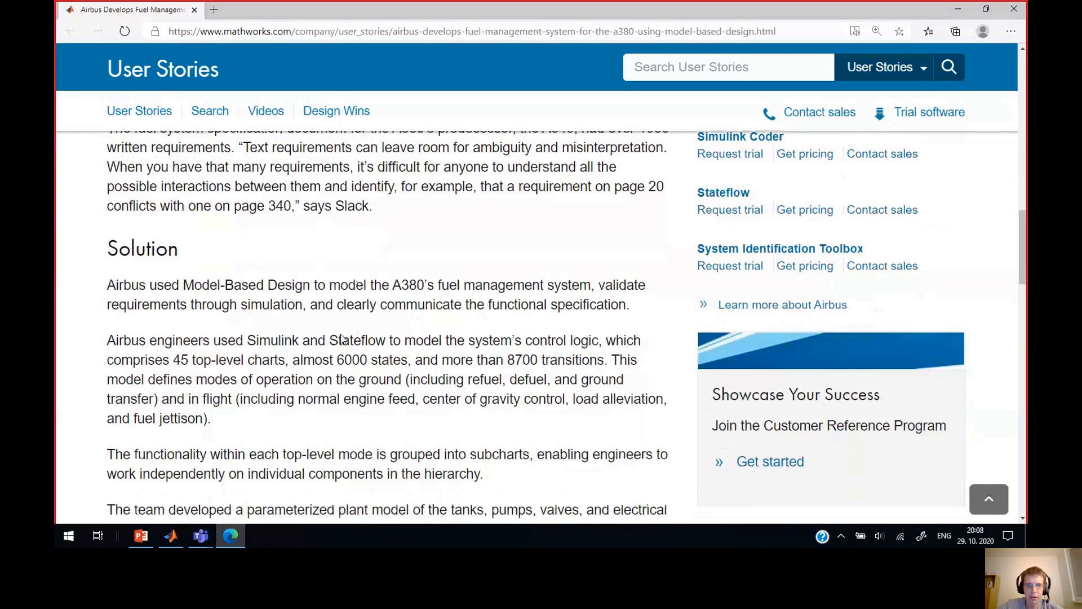
left_click_drag(174, 359, 285, 358)
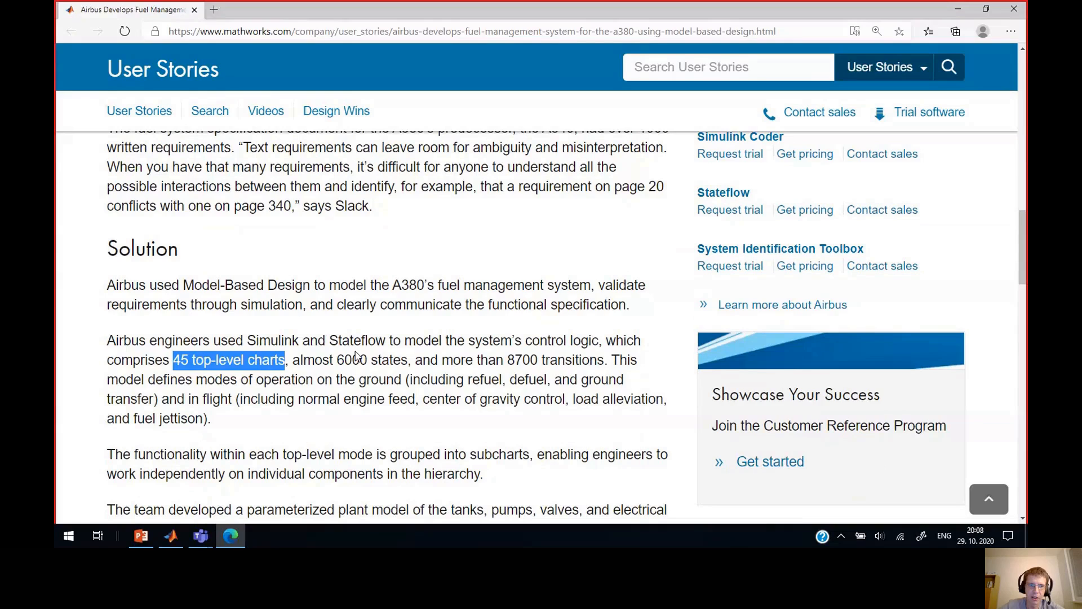
left_click_drag(335, 359, 401, 361)
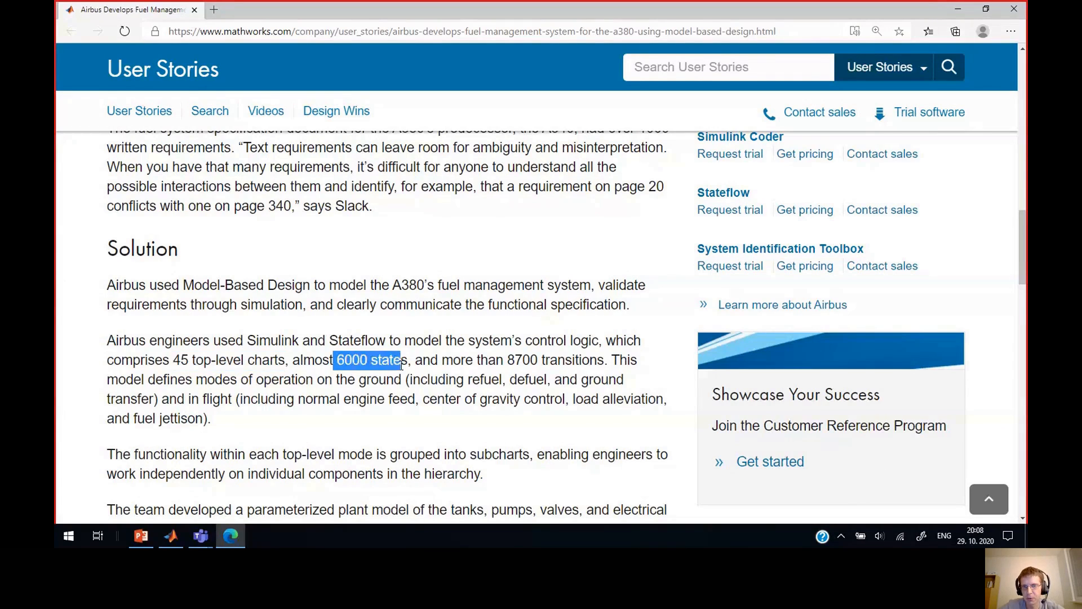
left_click_drag(503, 360, 588, 361)
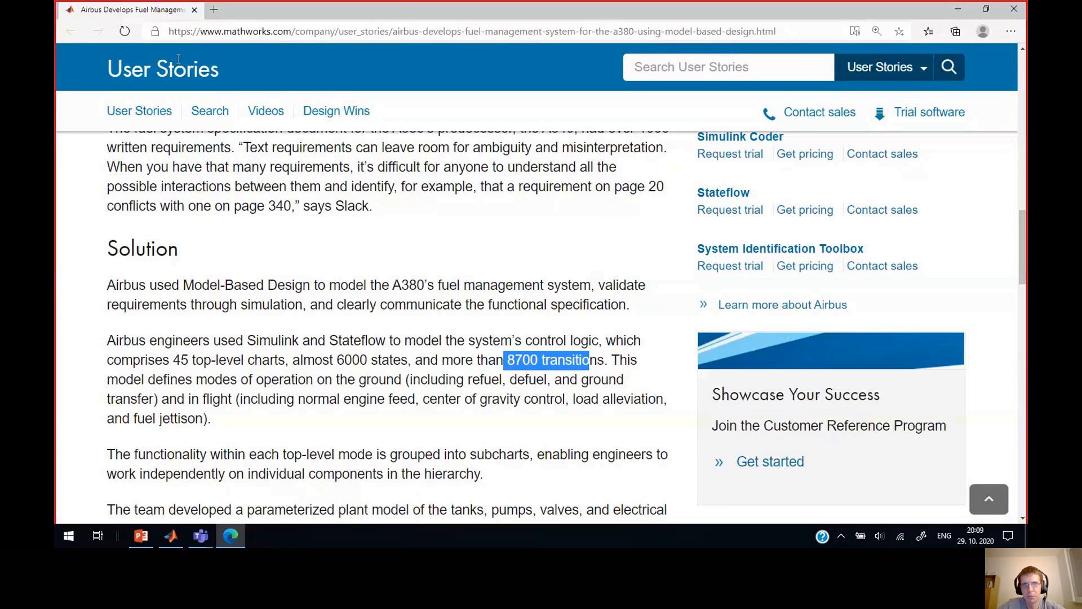
left_click(194, 10)
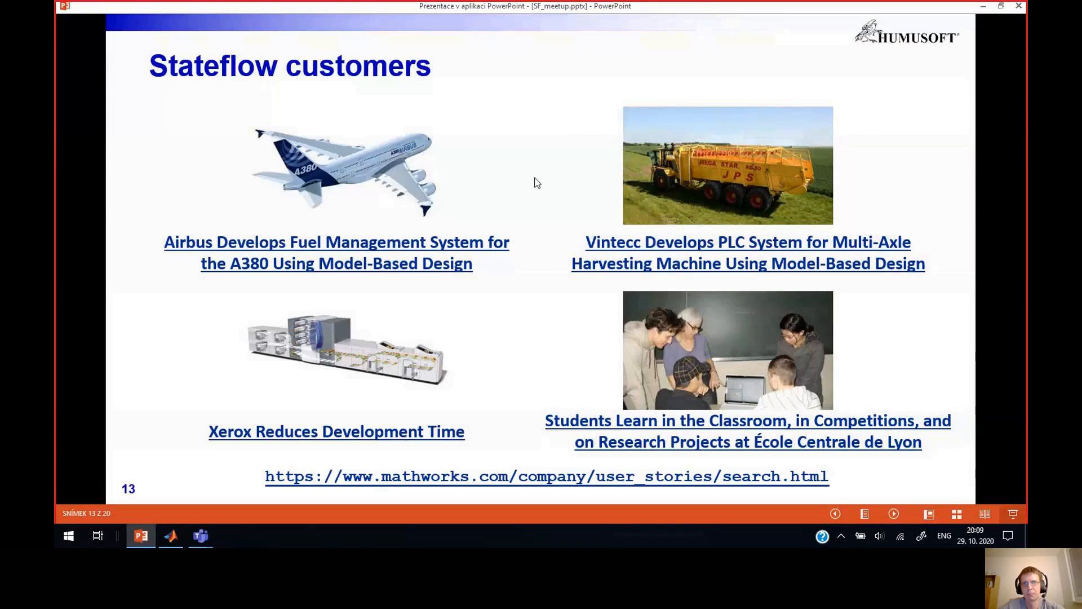
left_click(534, 179)
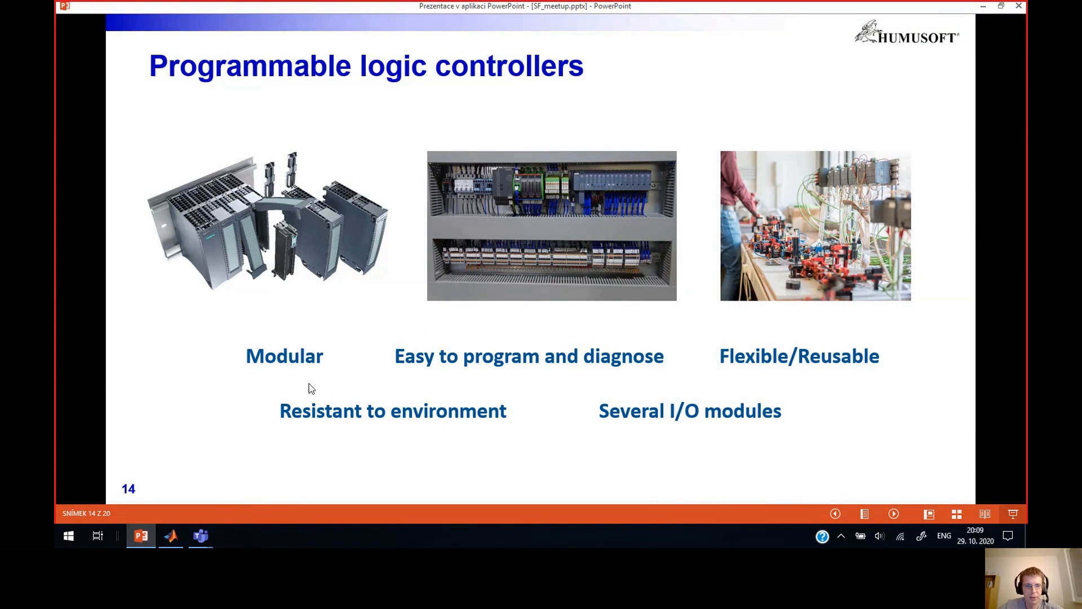
Step: Switch to MATLAB, open the Puncher_3D.slx model, and open its Stateflow chart
left_click(171, 535)
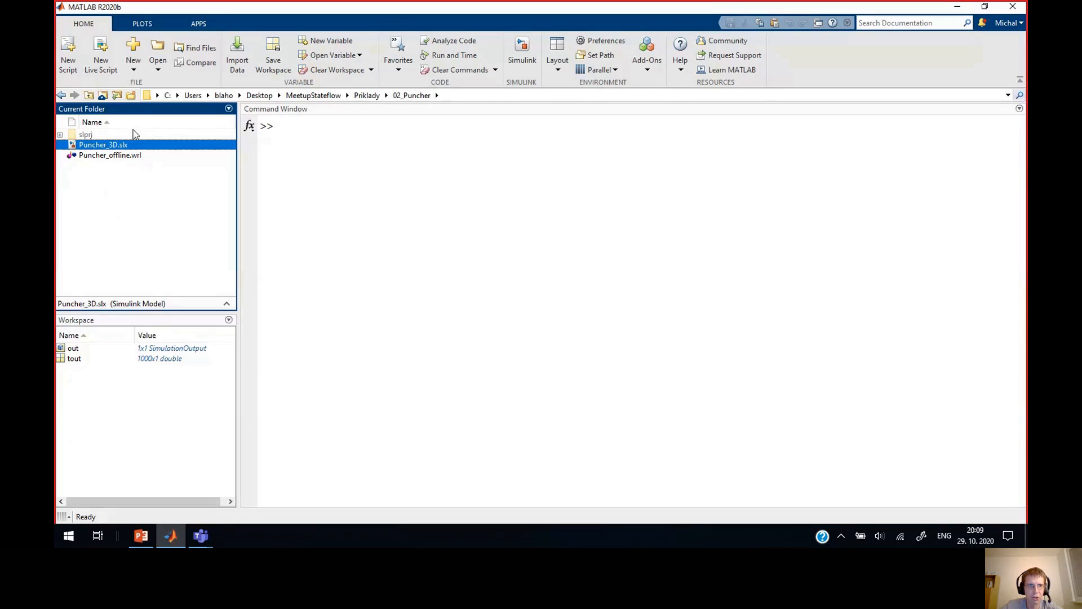
double_click(133, 145)
left_click(403, 258)
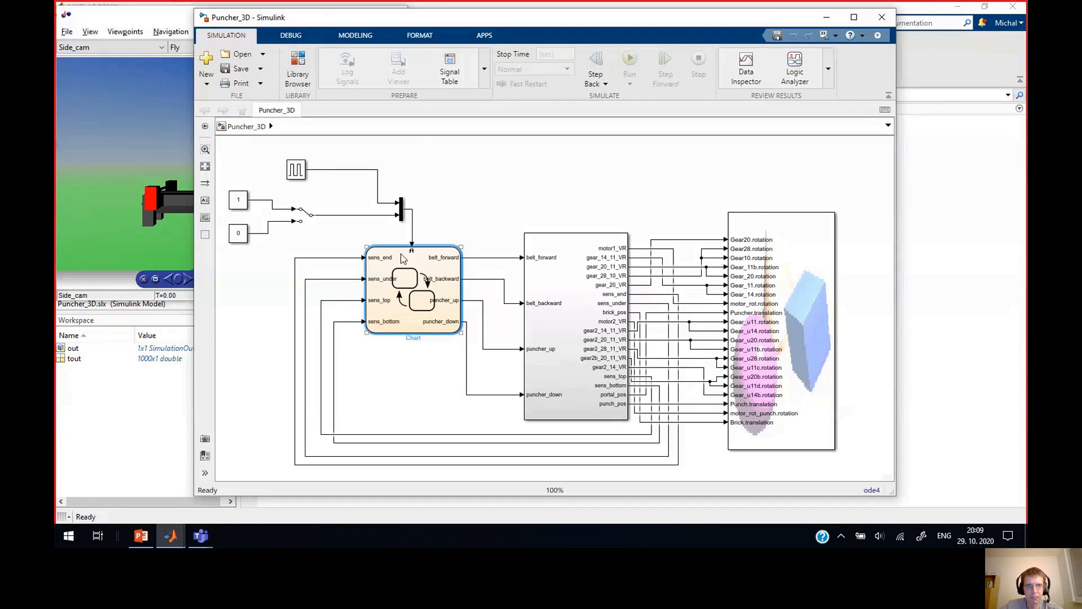
double_click(403, 258)
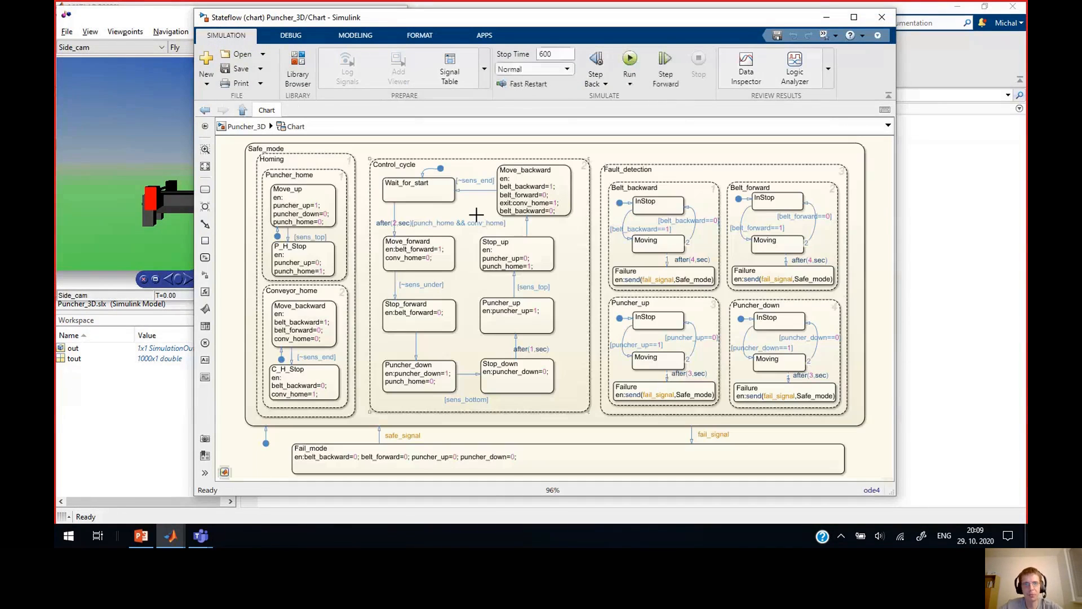
Step: Convert the Control_cycle state in the Puncher_3D chart into a subchart
left_click(478, 164)
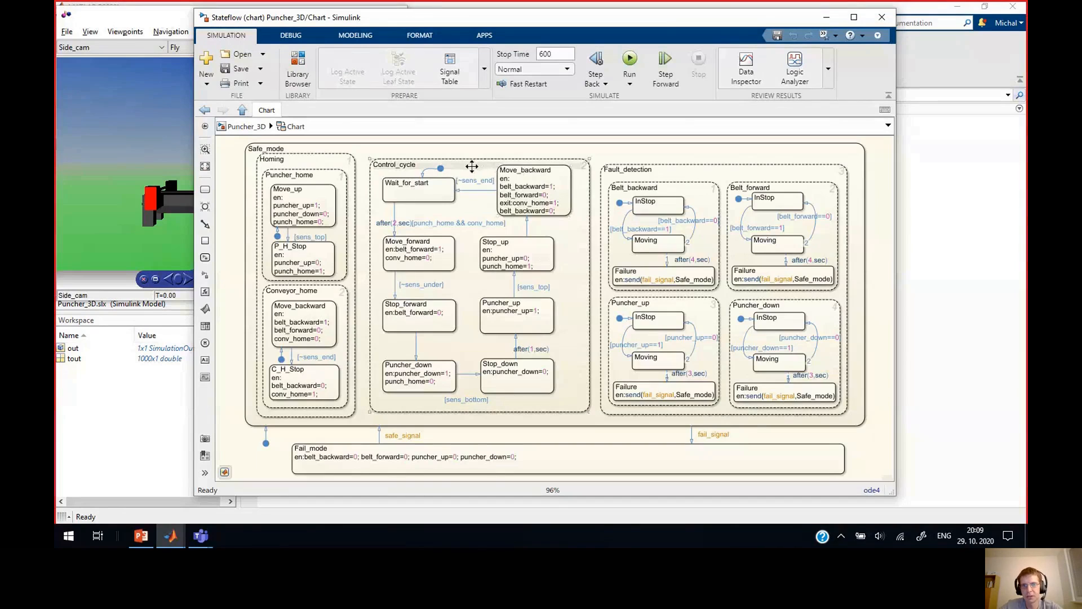
right_click(473, 165)
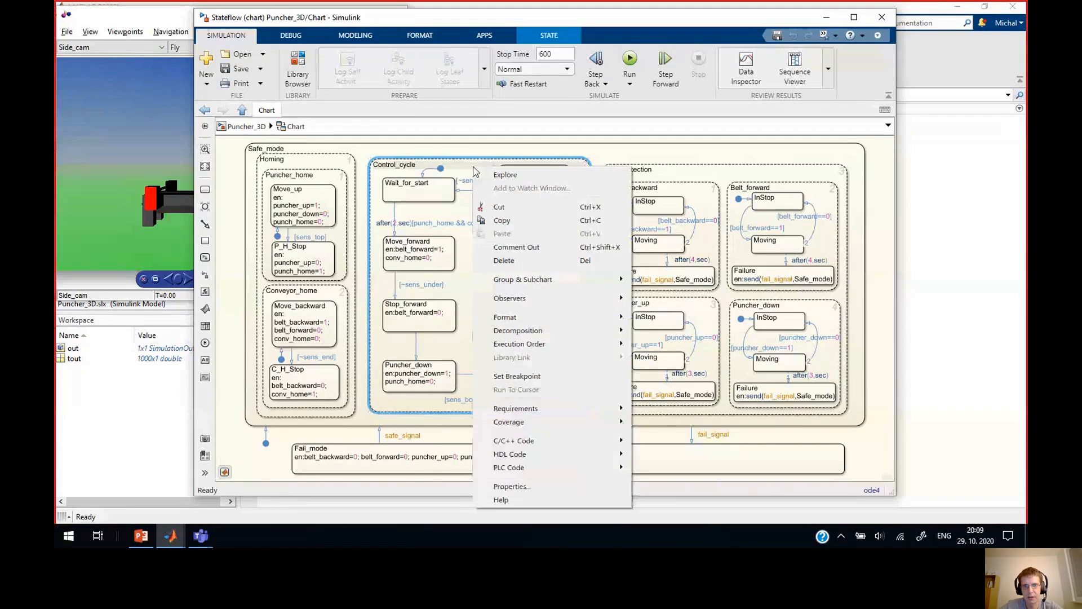
mouse_move(566, 330)
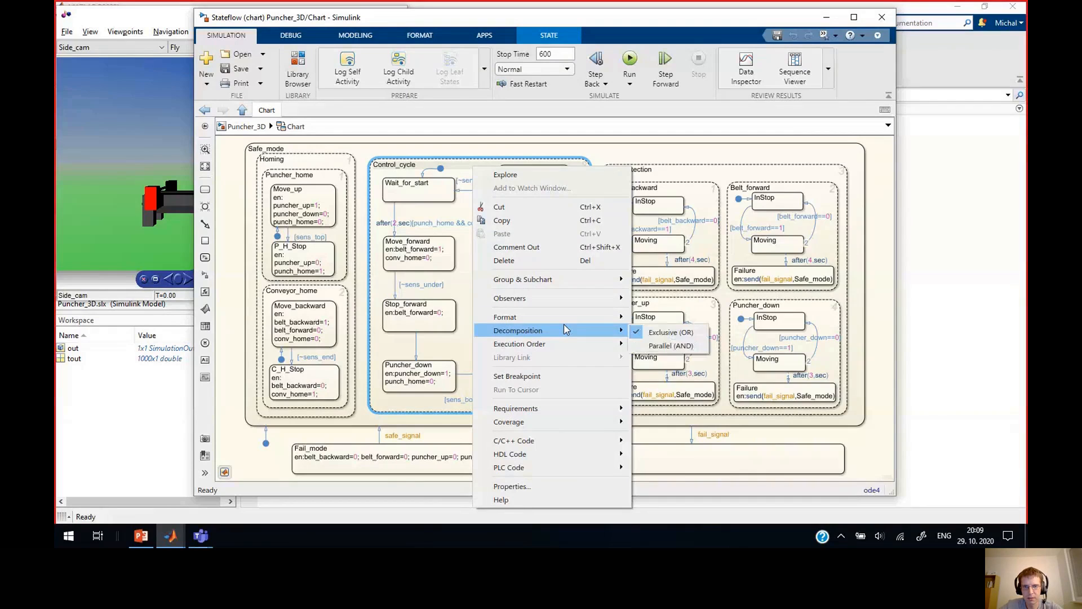
mouse_move(583, 285)
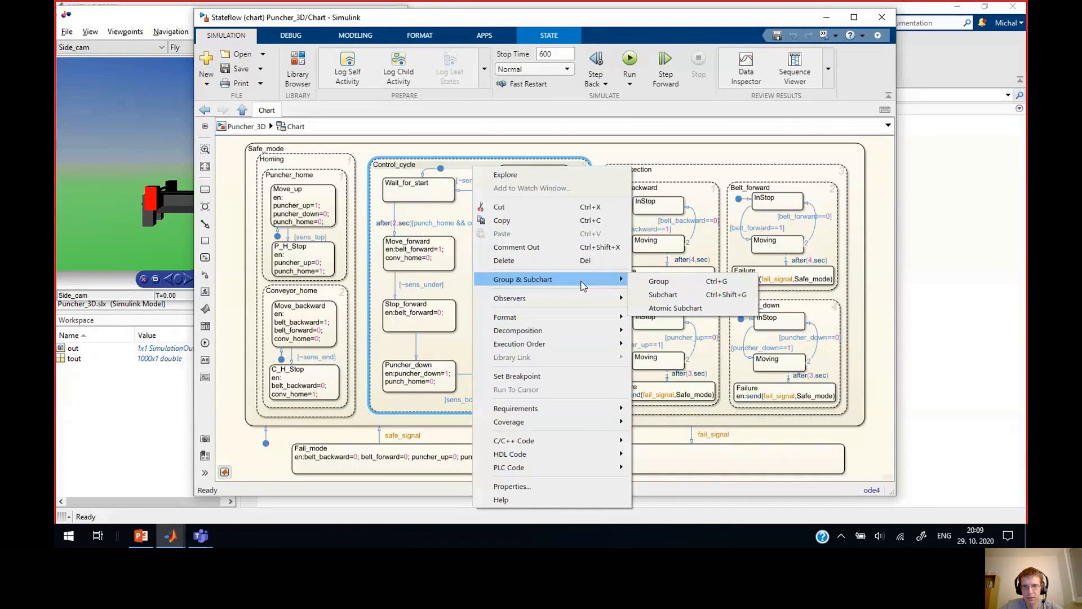
left_click(697, 295)
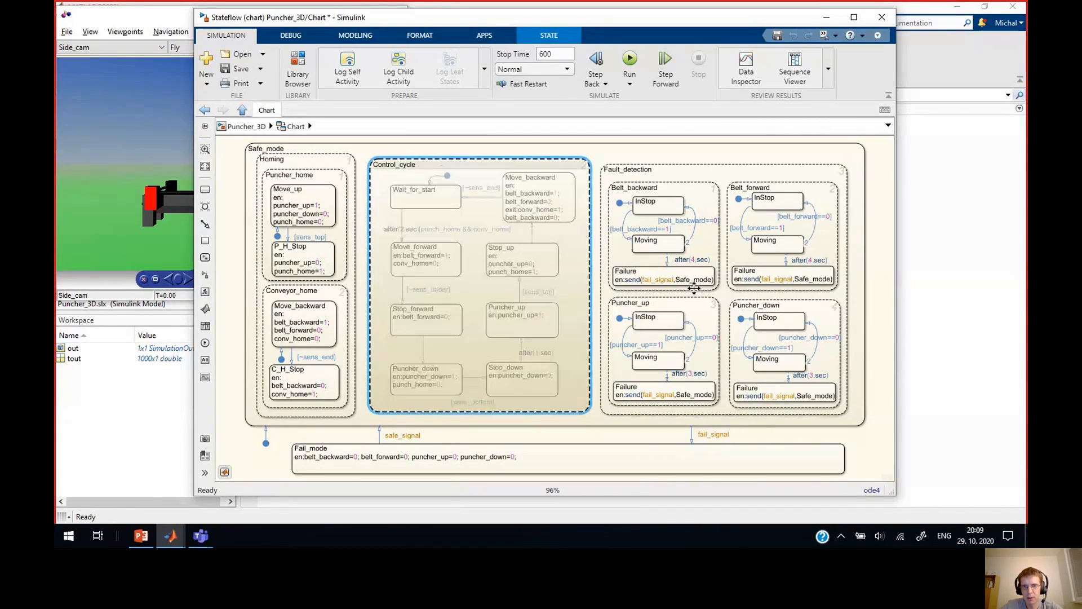
Step: Examine the contents of the Control_cycle subchart, return to the parent chart, and view the subchart's decomposition options
double_click(484, 225)
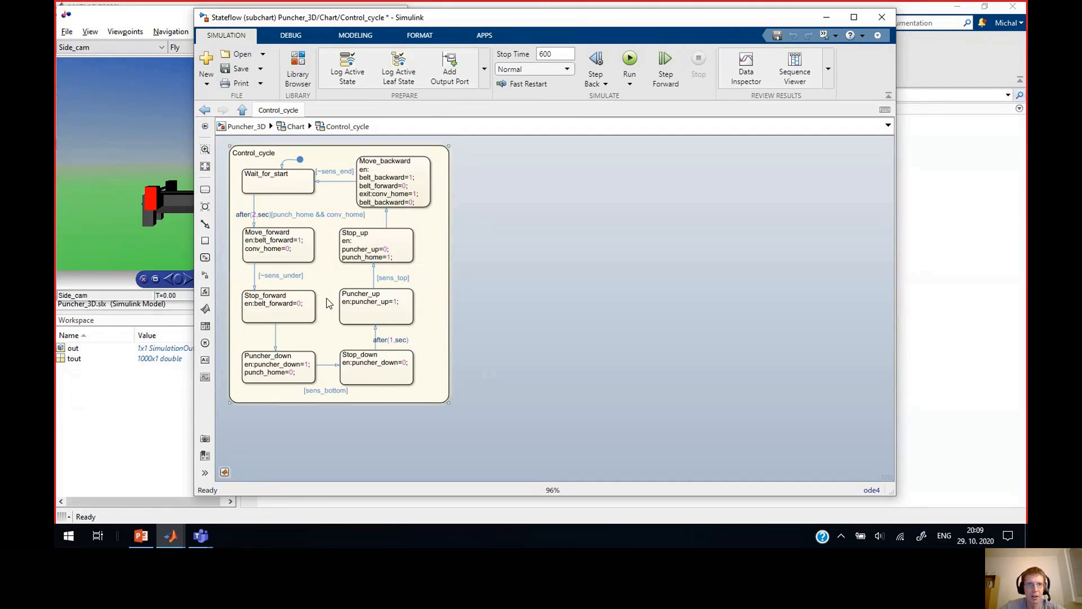
left_click(294, 126)
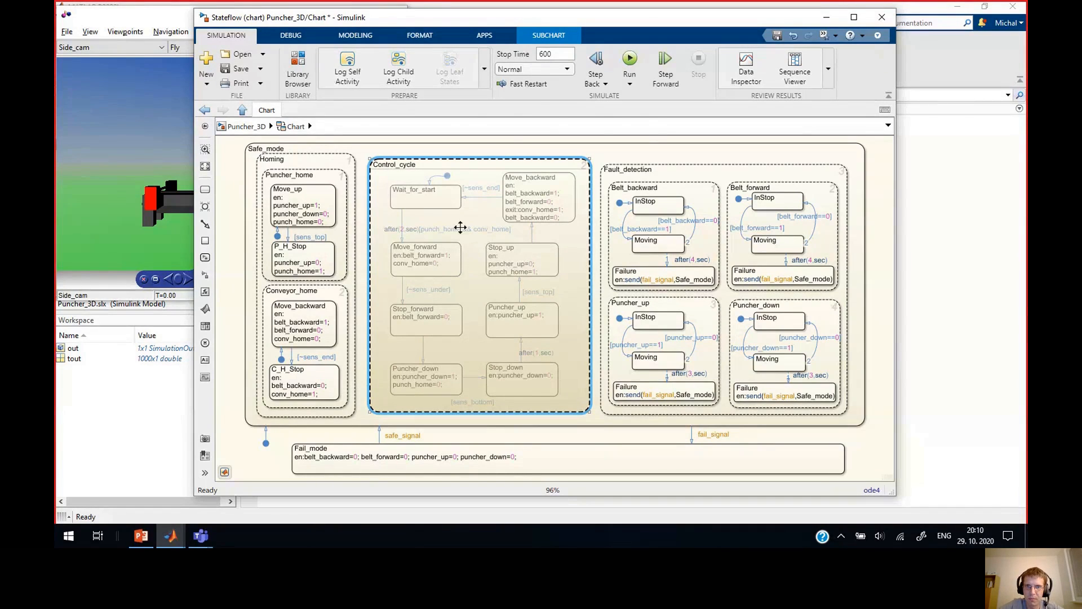
right_click(477, 176)
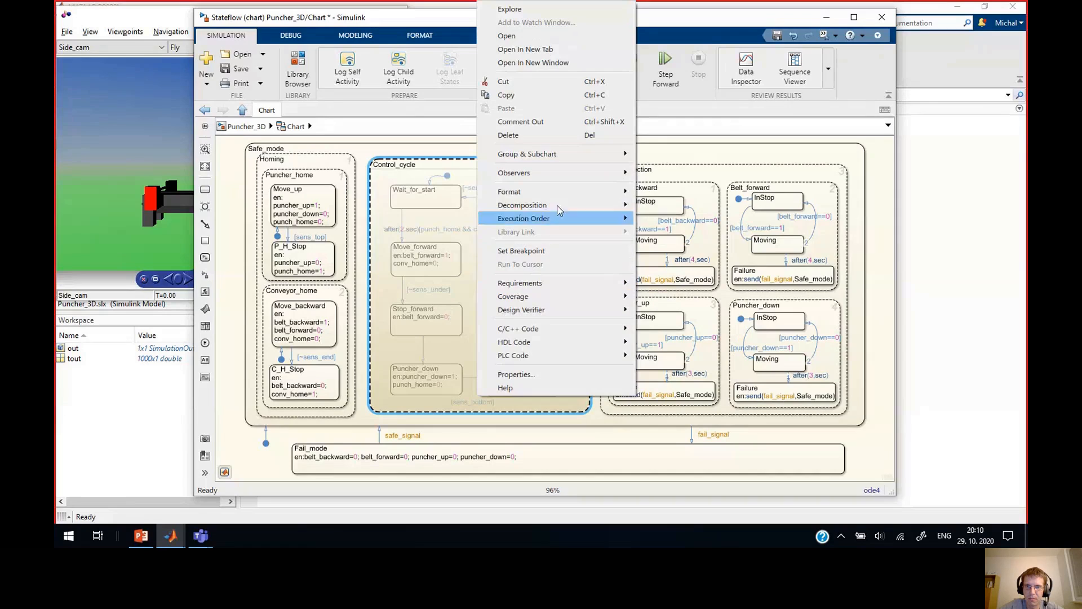
mouse_move(566, 207)
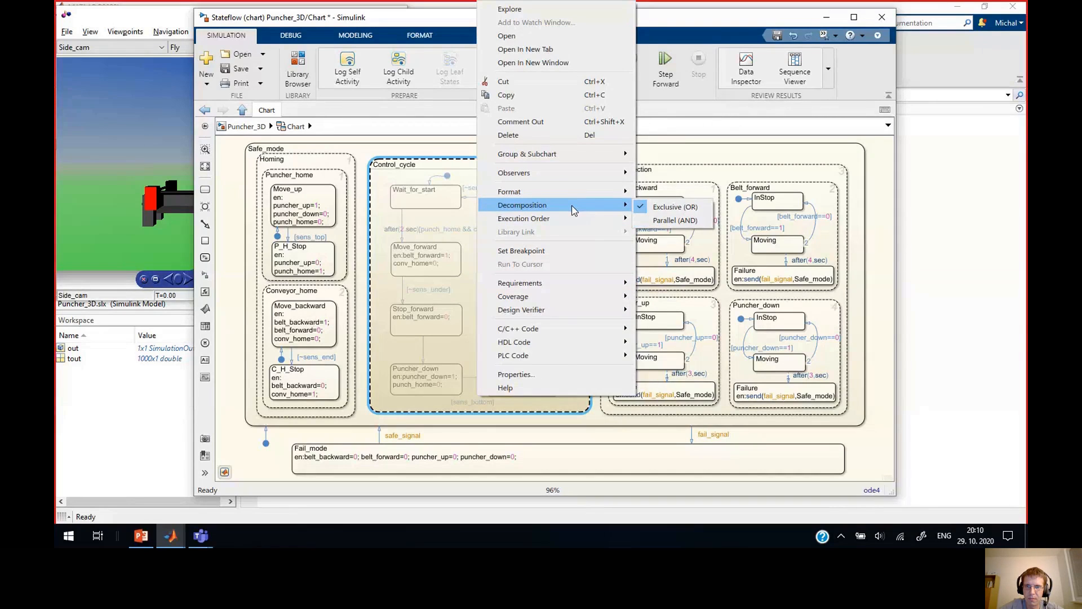
left_click(223, 202)
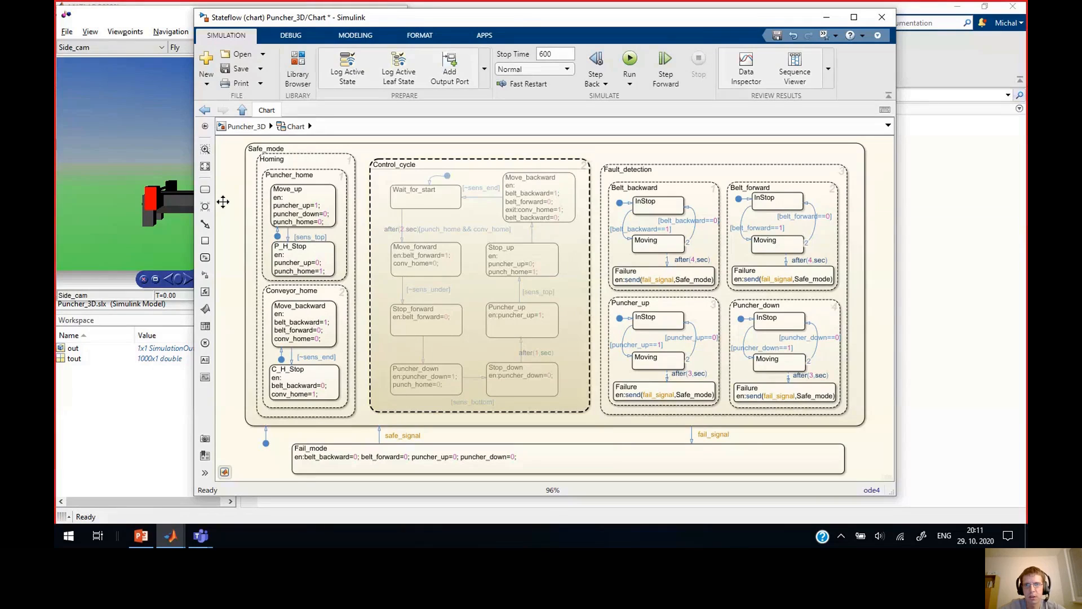
left_click(388, 166)
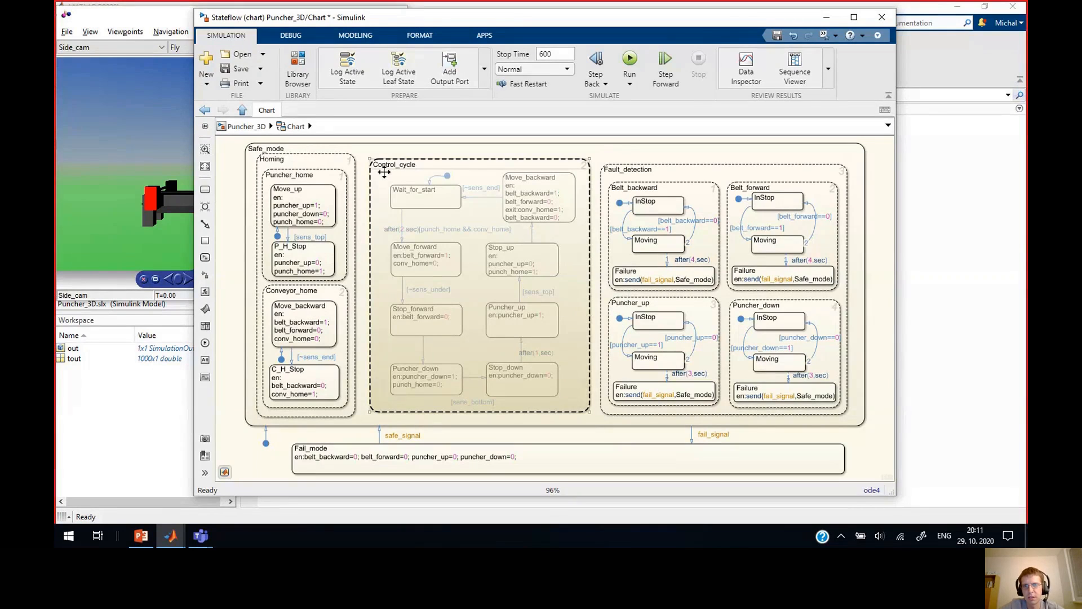
left_click(363, 196)
Step: Close the Puncher_3D model and go back to slide 12, Punching Machine – online control, in the PowerPoint presentation
left_click(882, 17)
left_click(540, 278)
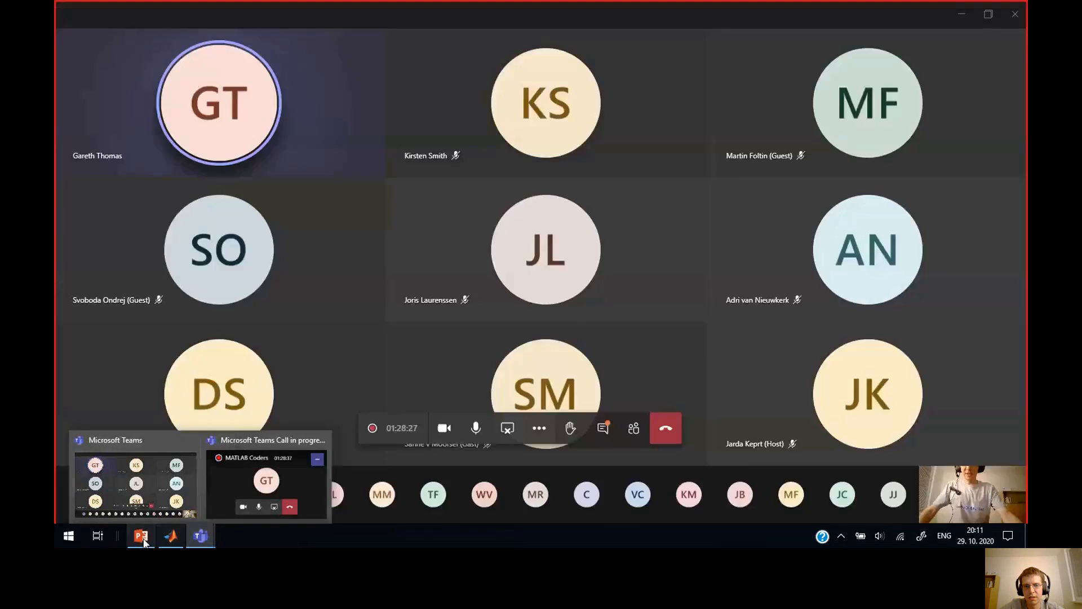
left_click(139, 537)
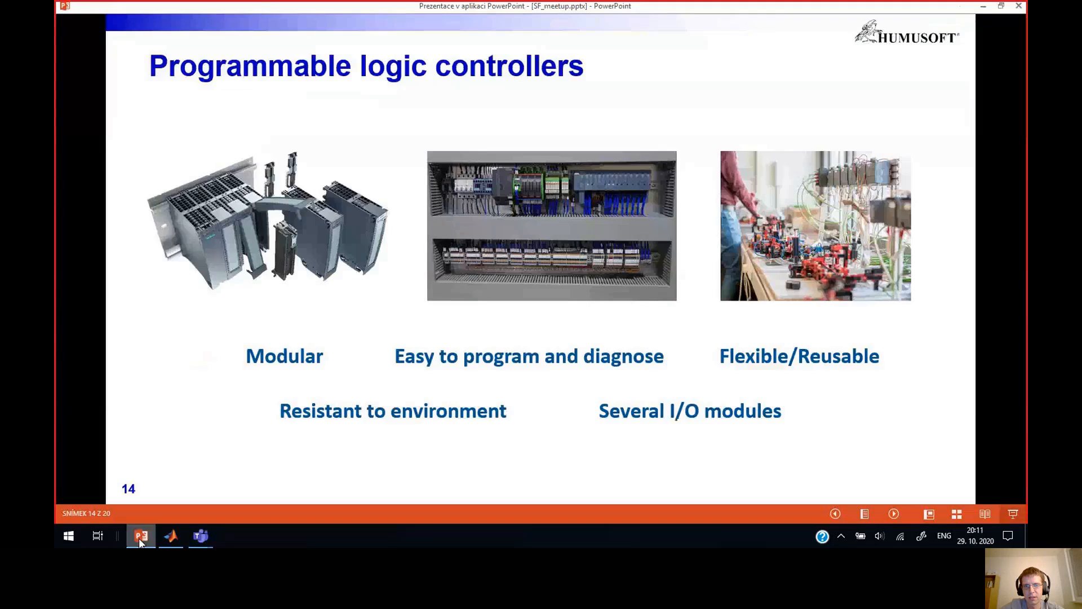
scroll(400, 314, "up", 2)
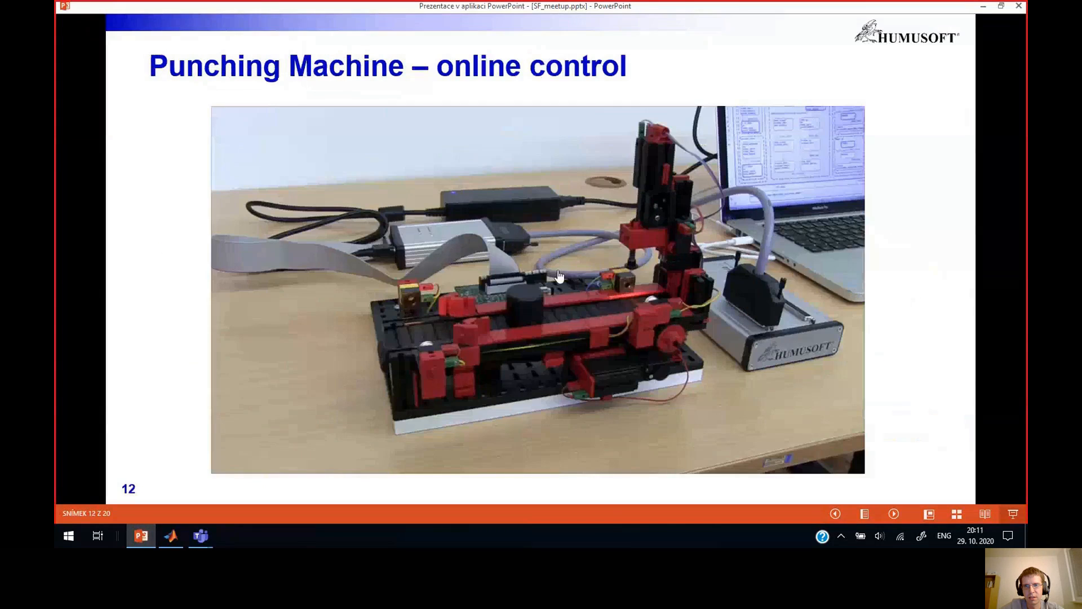